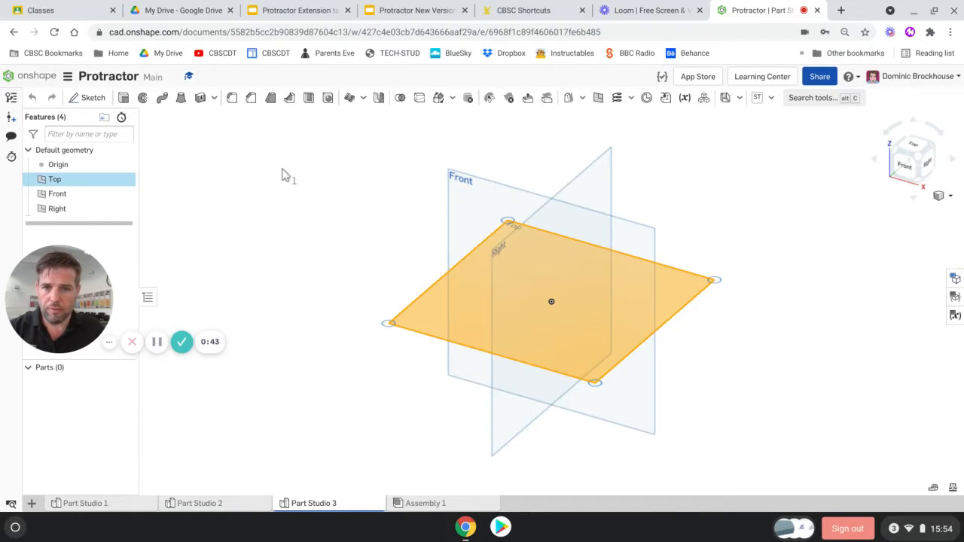
Start a new sketch on the Top plane and view it normal to the sketch plane
left_click(92, 98)
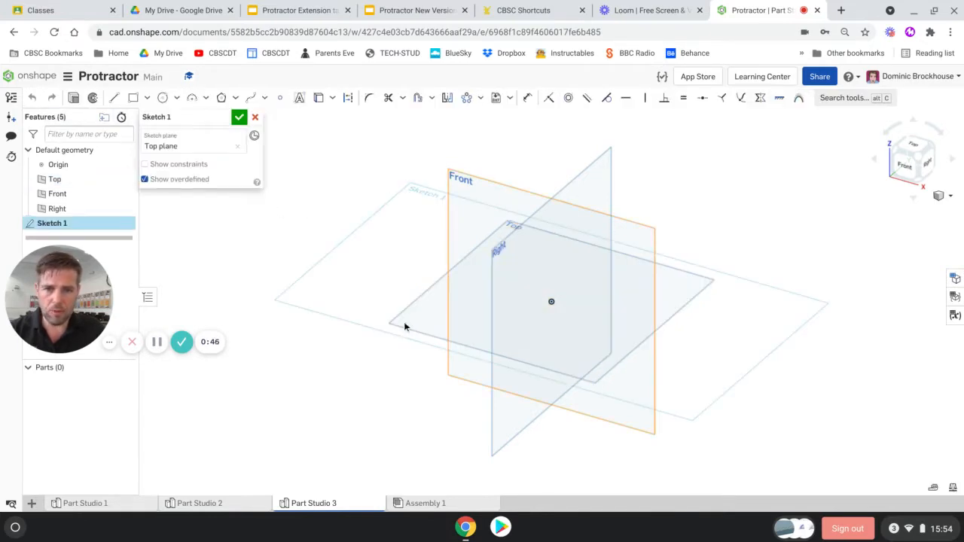
right_click(672, 184)
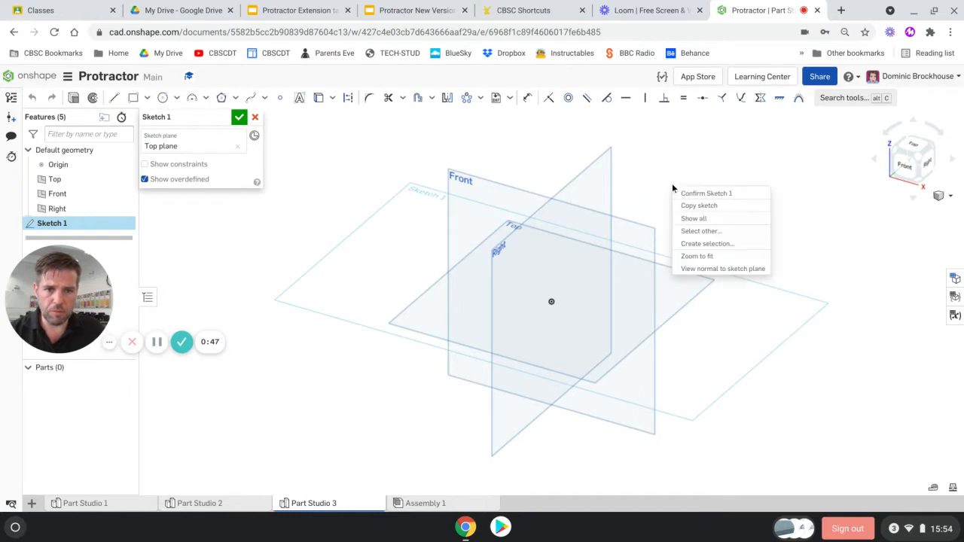
left_click(707, 269)
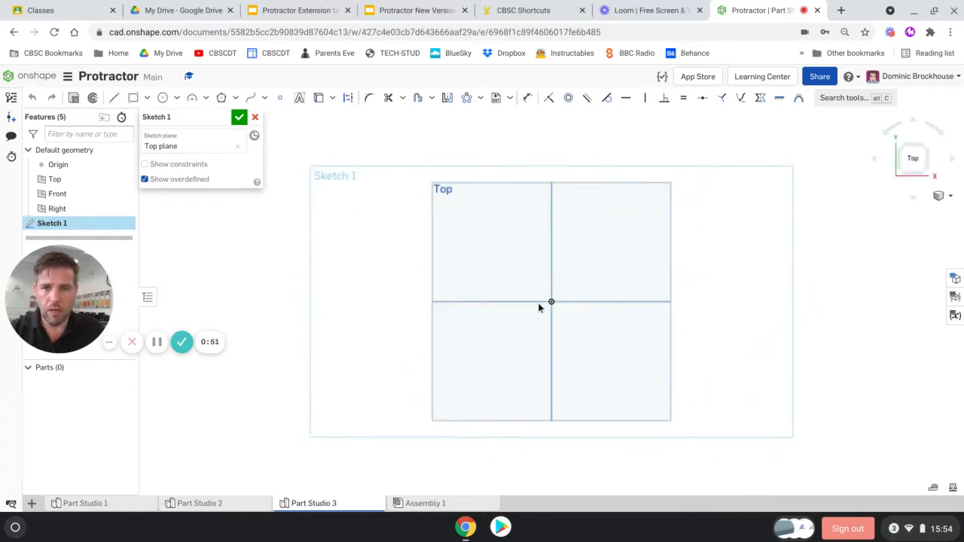
Sketch a circle centred on the origin and set its diameter to 150 mm
left_click(163, 98)
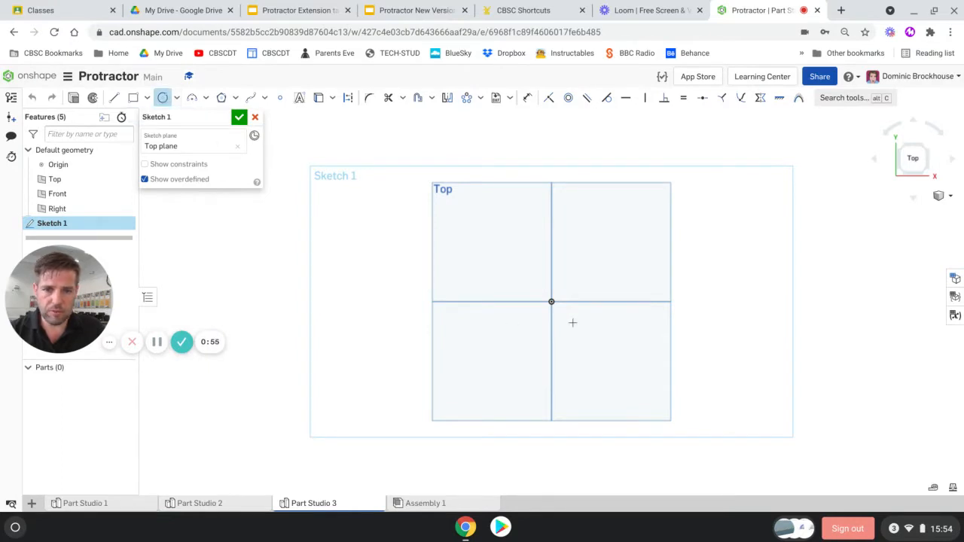
left_click(551, 301)
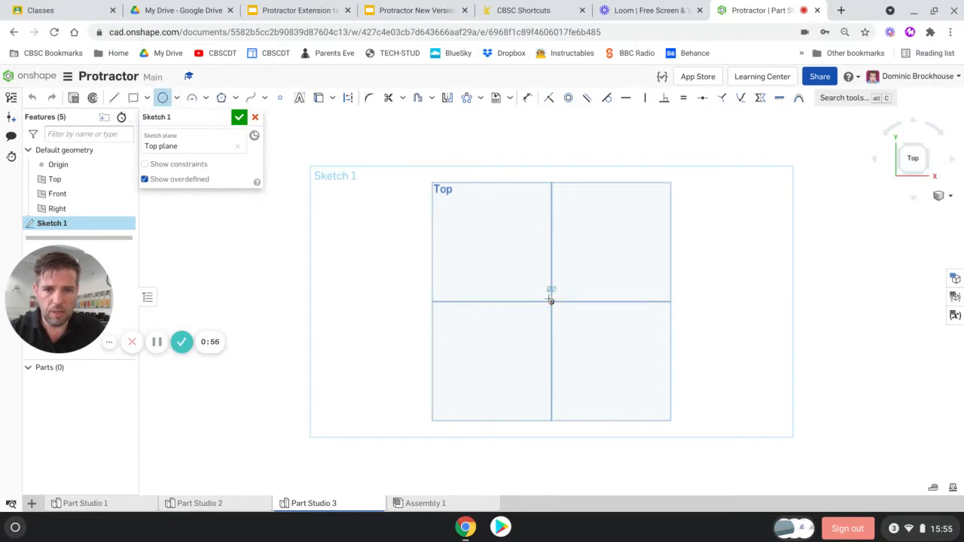
left_click(501, 235)
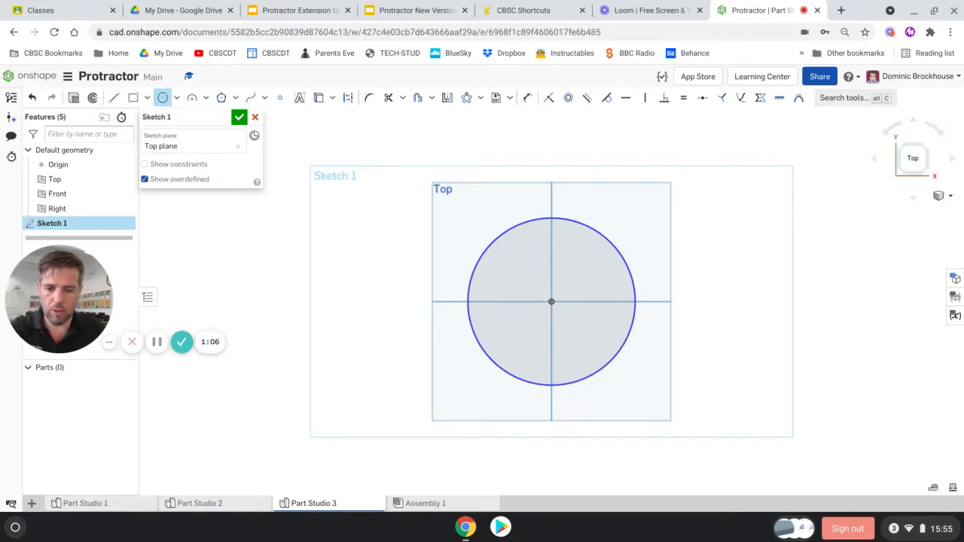
double_click(527, 267)
type("15")
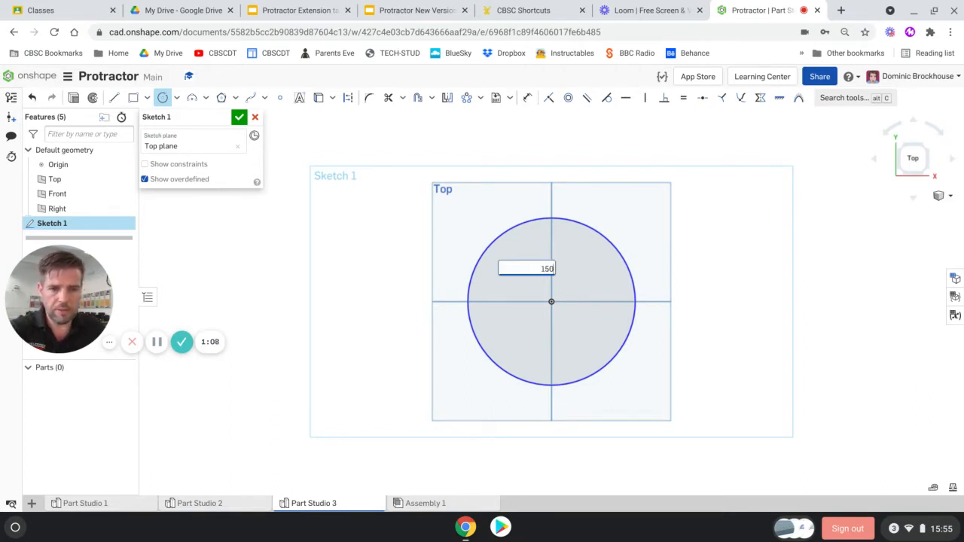
type("0")
key("Return")
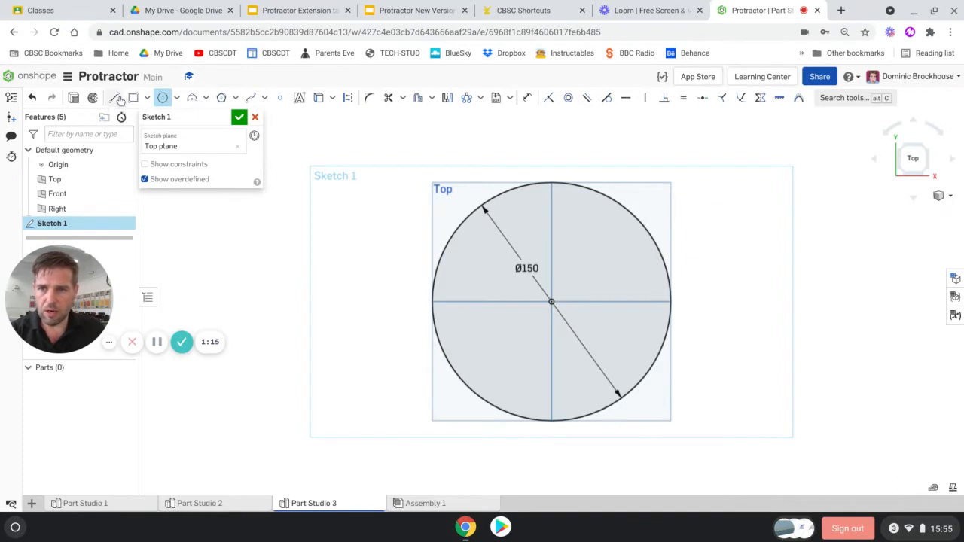
Draw a horizontal line about 167 mm long just below the origin, extending past both sides of the circle
left_click(114, 98)
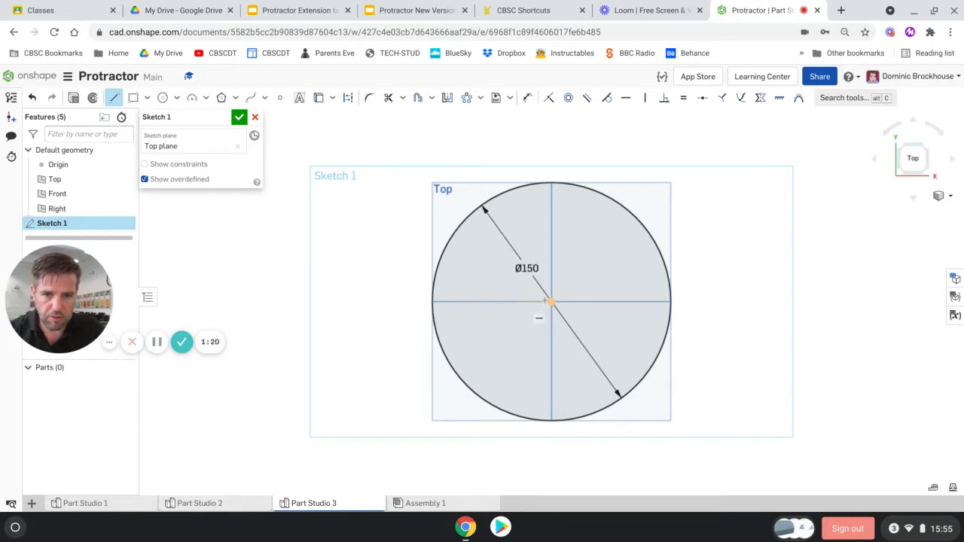
left_click(419, 314)
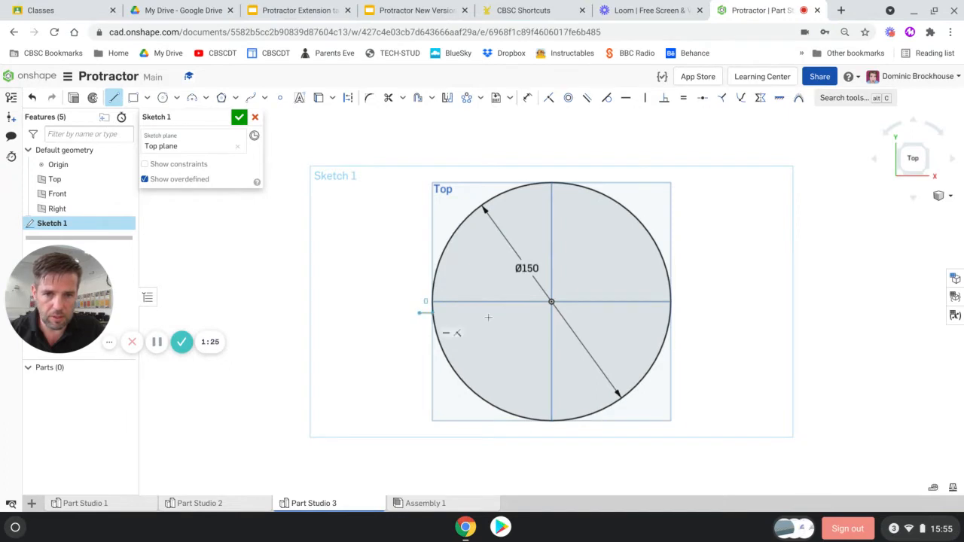
left_click(701, 329)
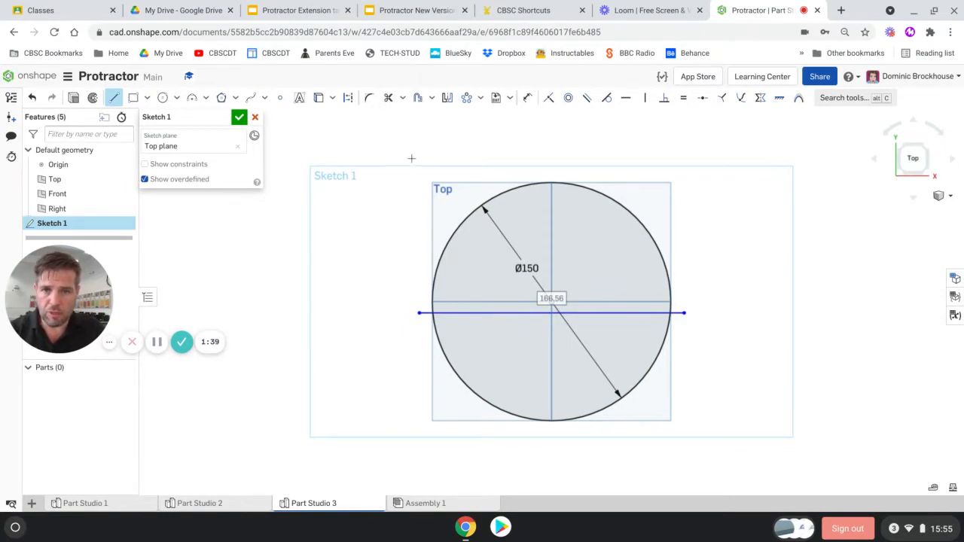
Trim away the circle's arc below the line and the line's overhanging ends outside the circle
left_click(388, 99)
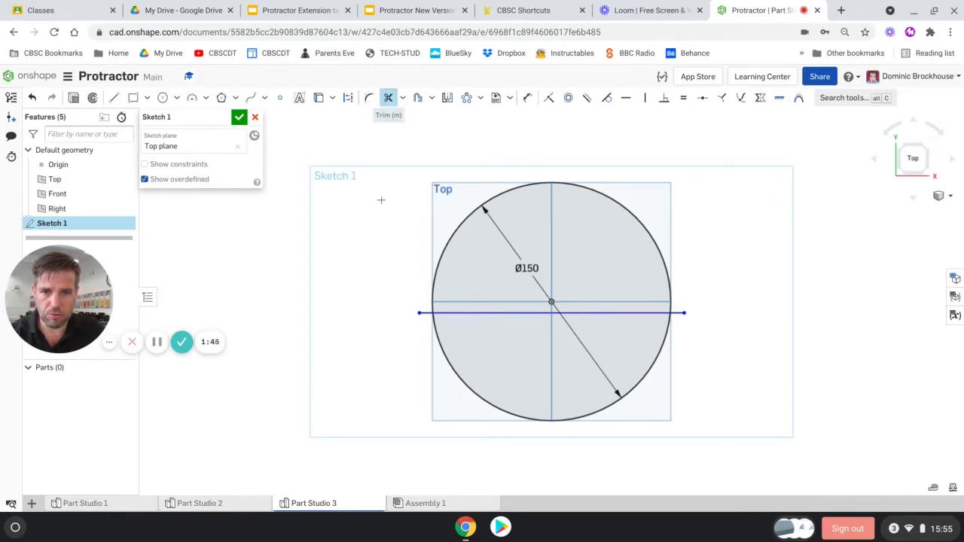
left_click(451, 364)
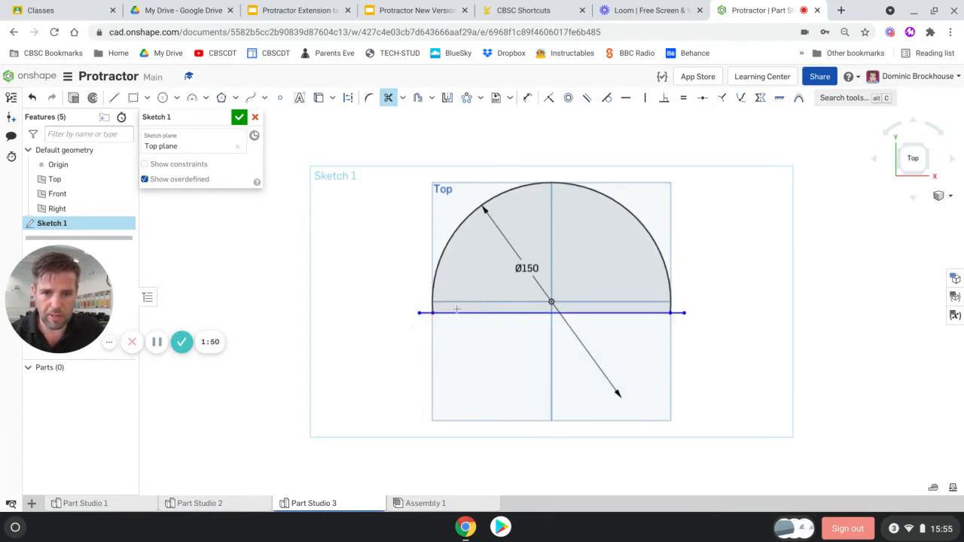
scroll(417, 325, "up", 3)
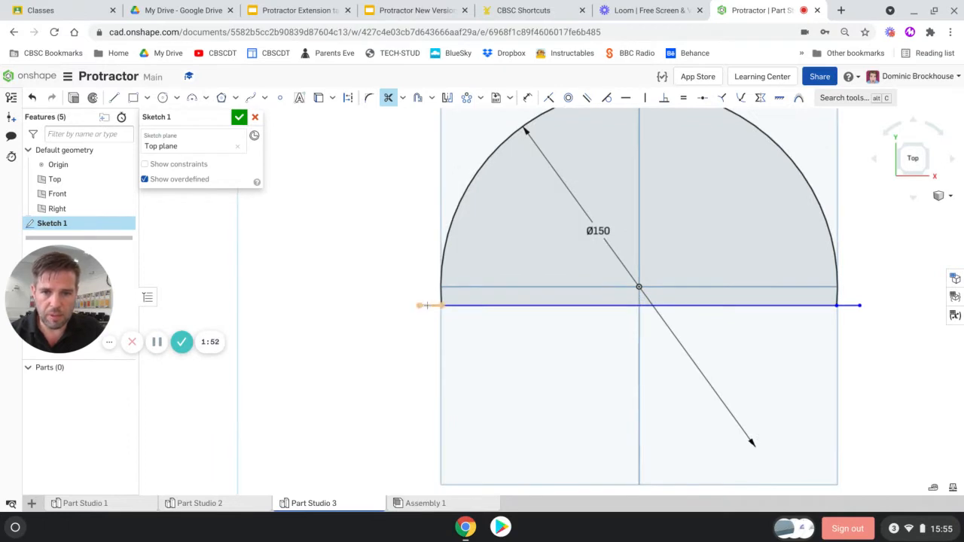
left_click(426, 310)
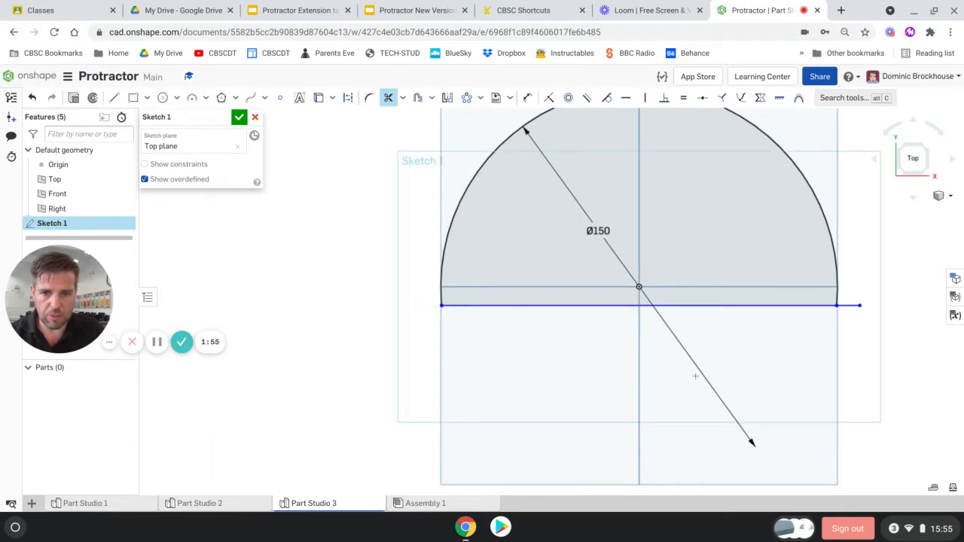
left_click(857, 309)
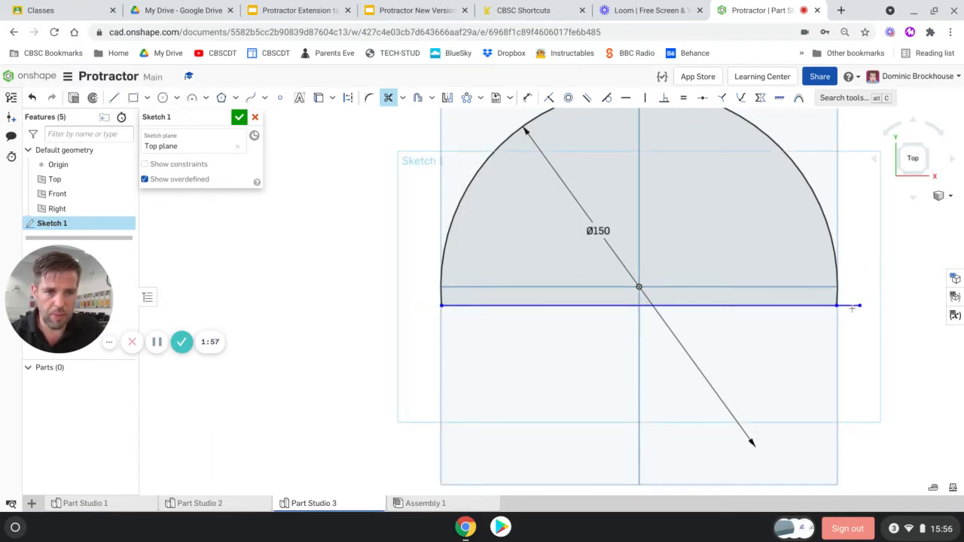
scroll(831, 329, "down", 1)
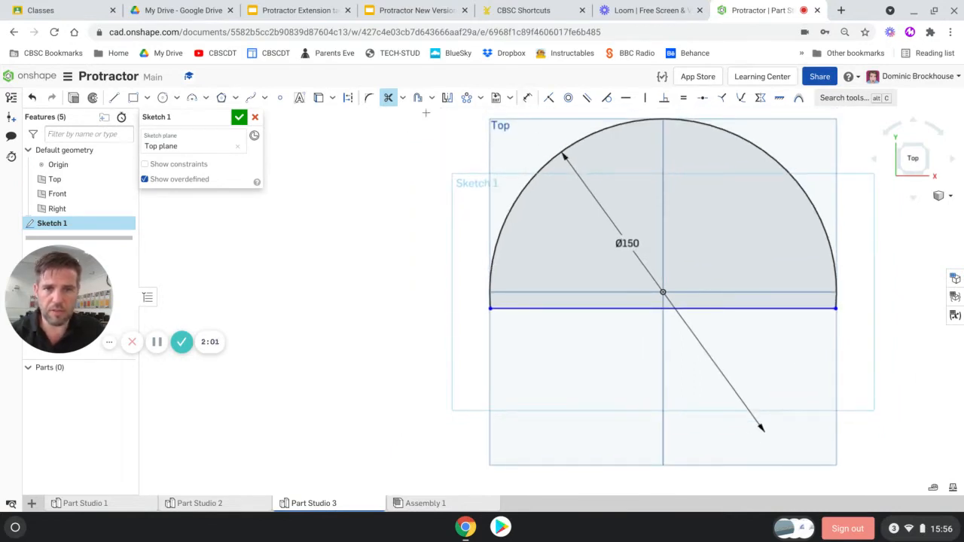
Dimension the base line 5 mm below the horizontal plane line through the origin
left_click(528, 98)
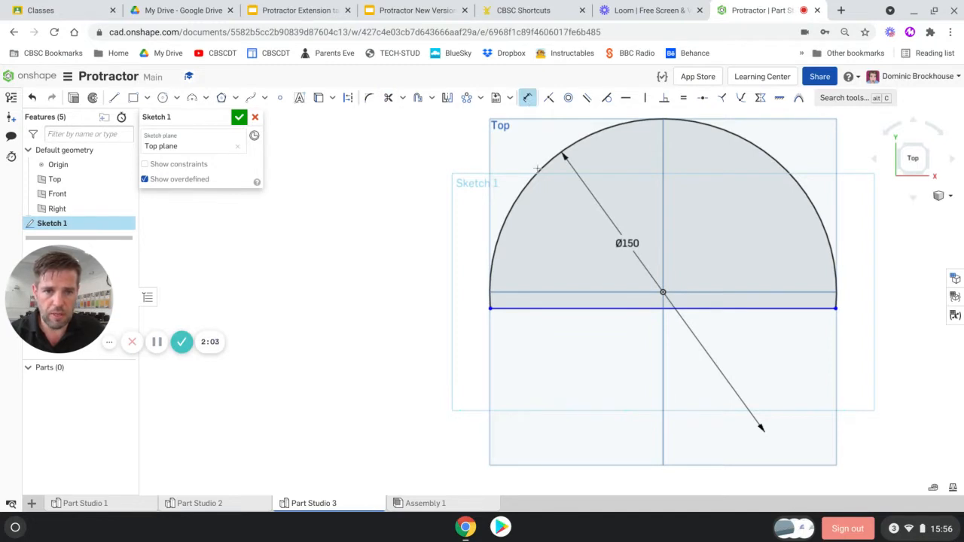
left_click(543, 307)
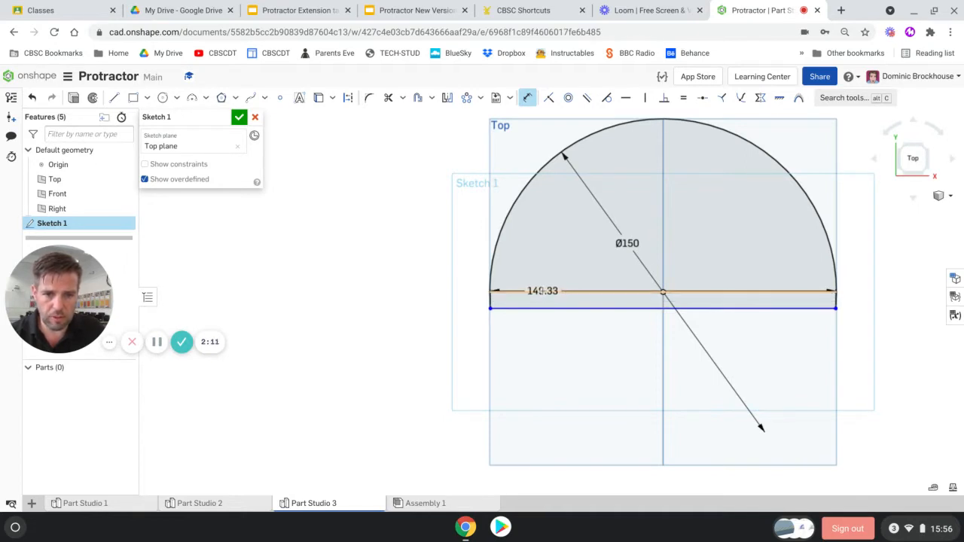
left_click(543, 292)
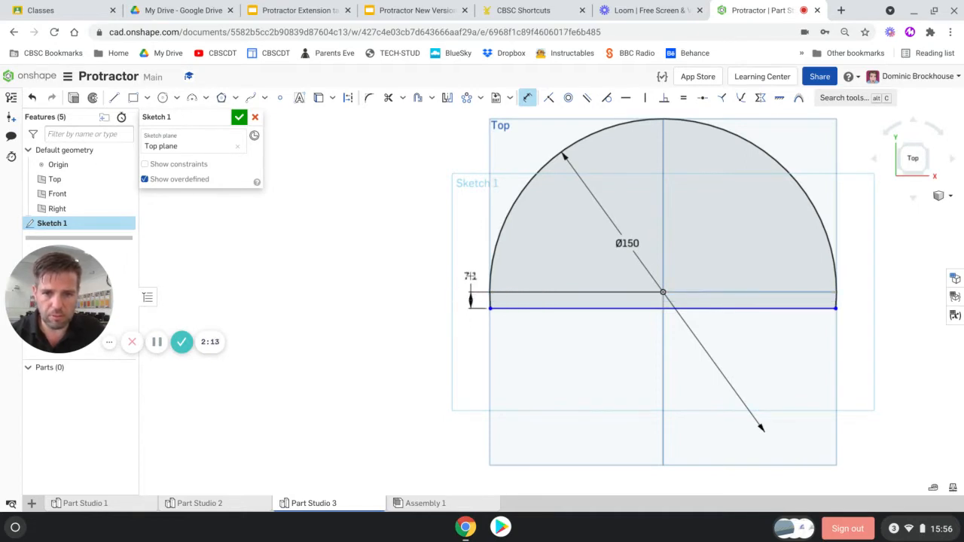
left_click(470, 276)
type("5")
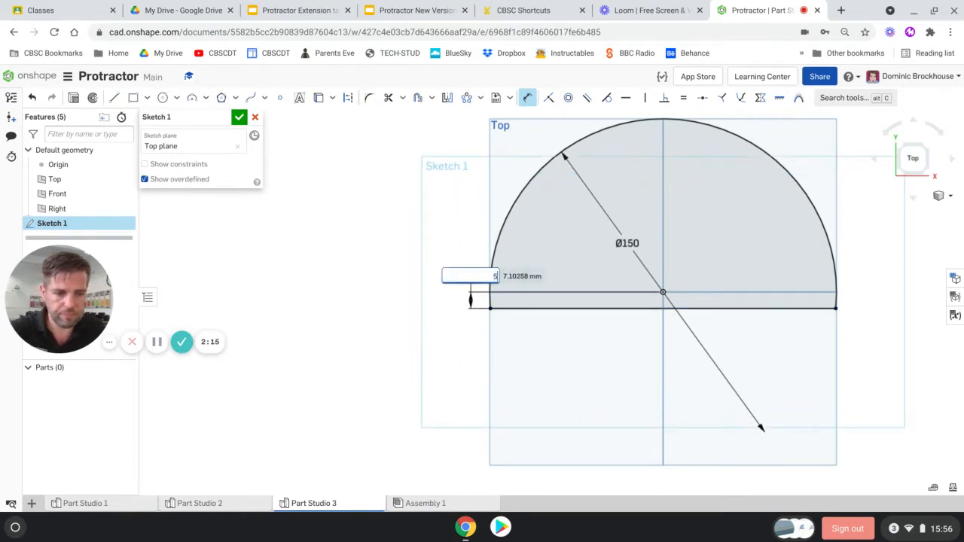
key("Return")
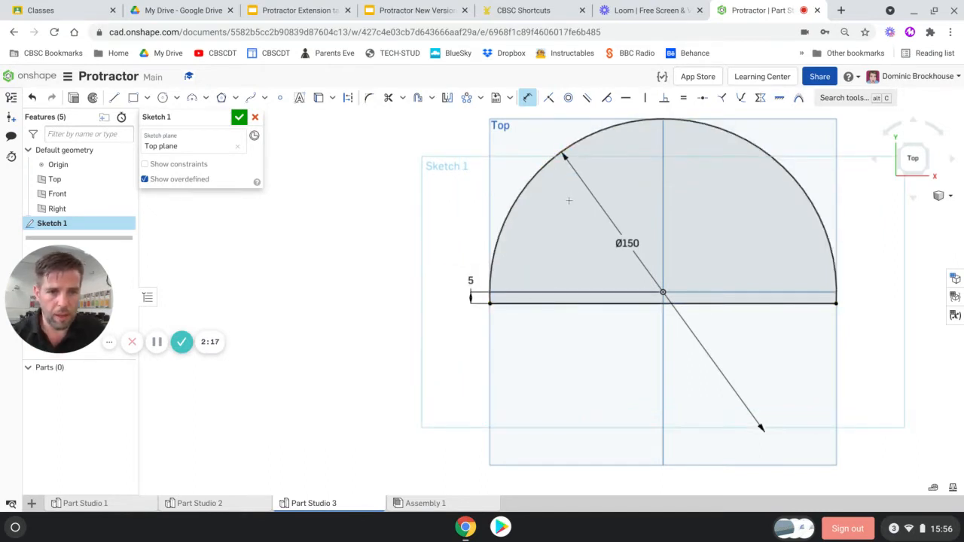
Move the diameter and 5 mm dimension labels outside the profile's right side and finish the sketch
scroll(527, 242, "down", 1)
mouse_move(621, 244)
left_mouse_down()
mouse_move(541, 203)
mouse_move(745, 198)
mouse_move(784, 164)
left_mouse_up()
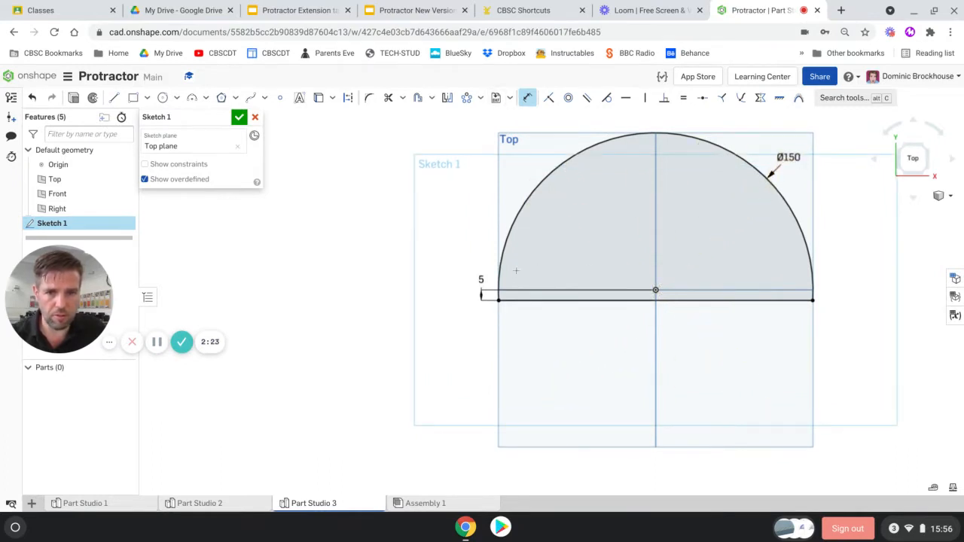
mouse_move(480, 279)
left_mouse_down()
mouse_move(743, 293)
mouse_move(831, 268)
left_mouse_up()
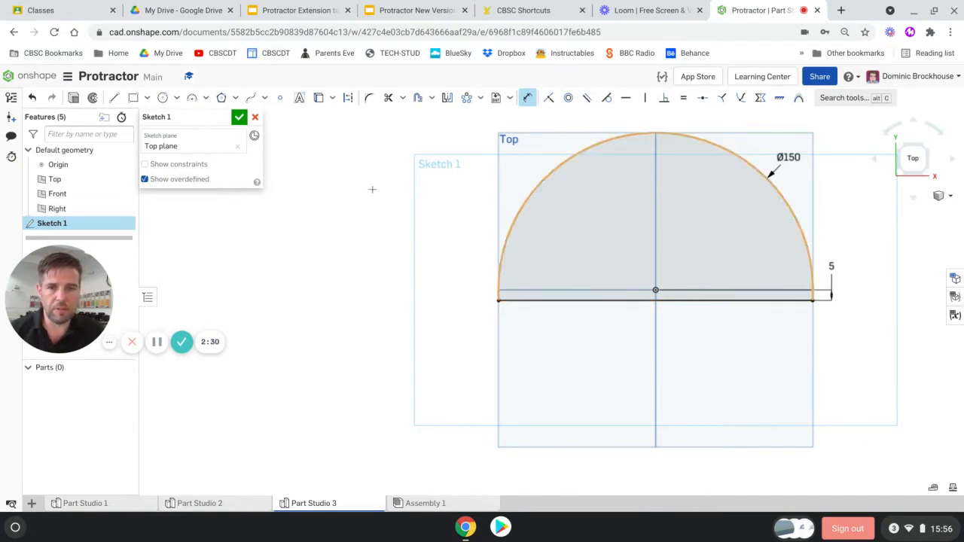
left_click(239, 118)
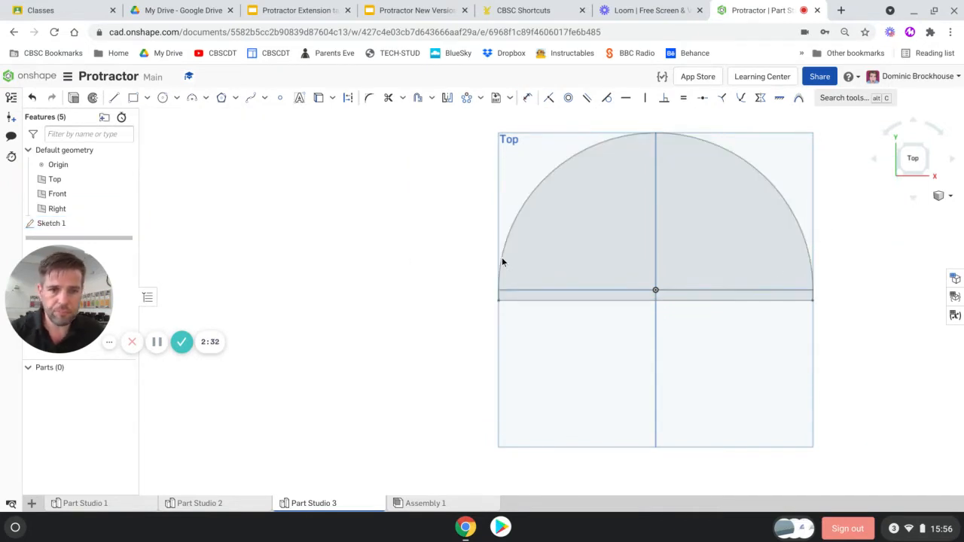
Extrude the protractor profile as a new solid with a blind depth of 2 mm, checking its thickness in isometric view
middle_click_drag(484, 262, 333, 308)
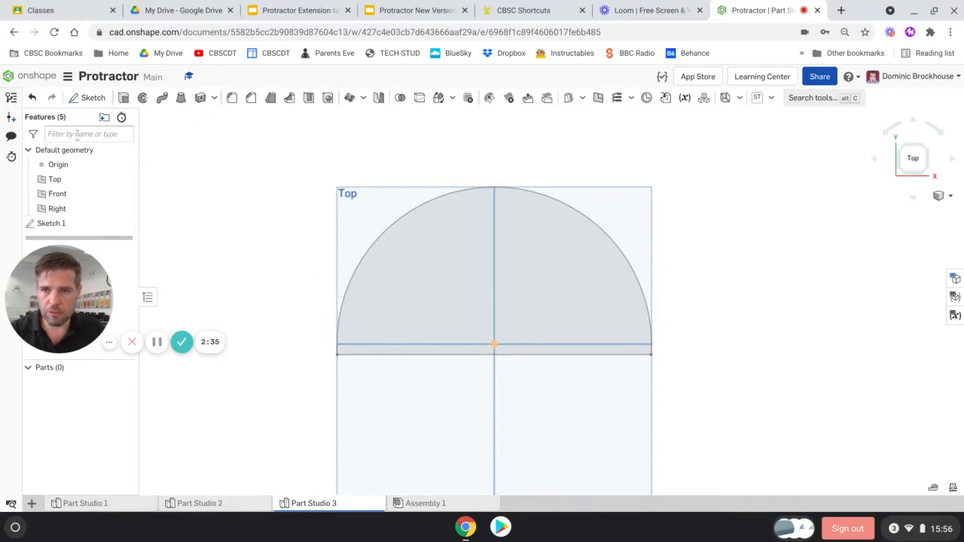
left_click(124, 101)
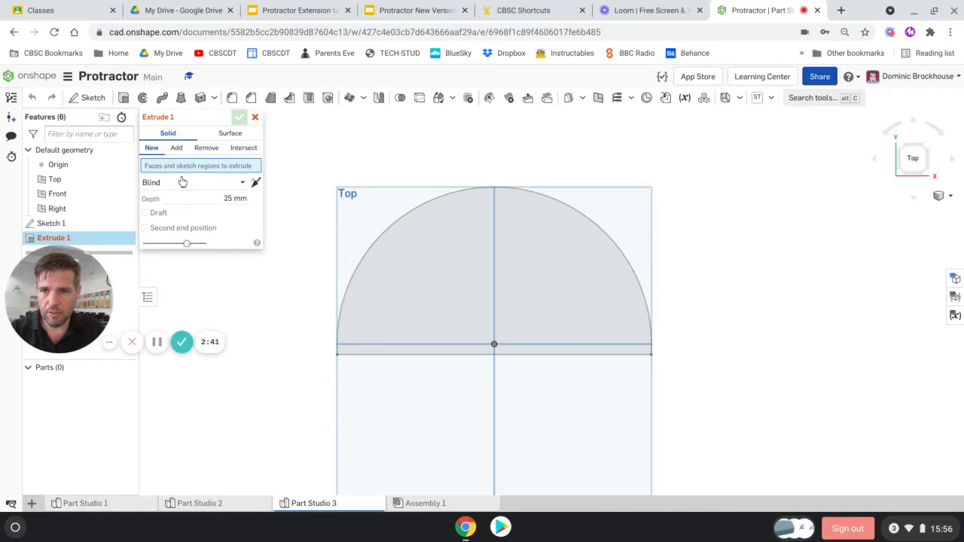
left_click(54, 224)
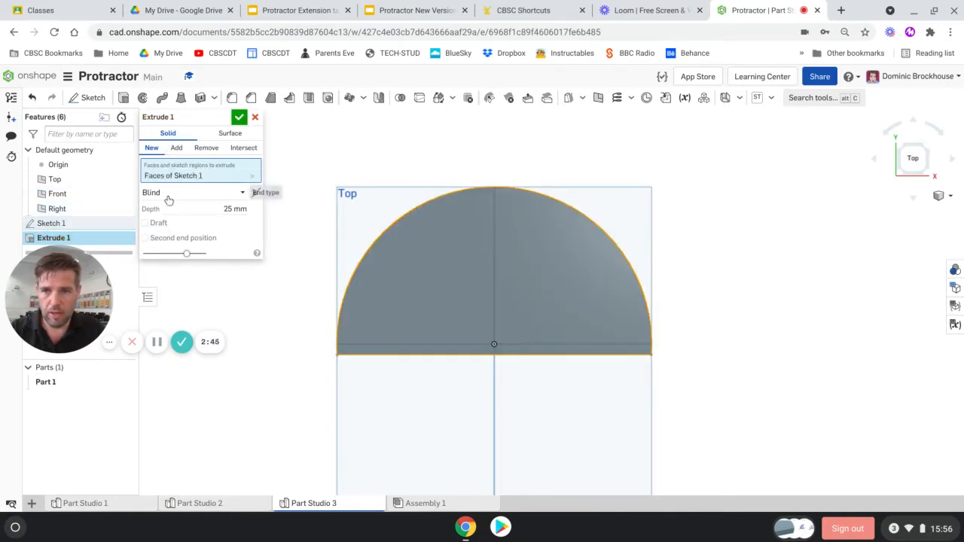
left_click(228, 208)
type("2")
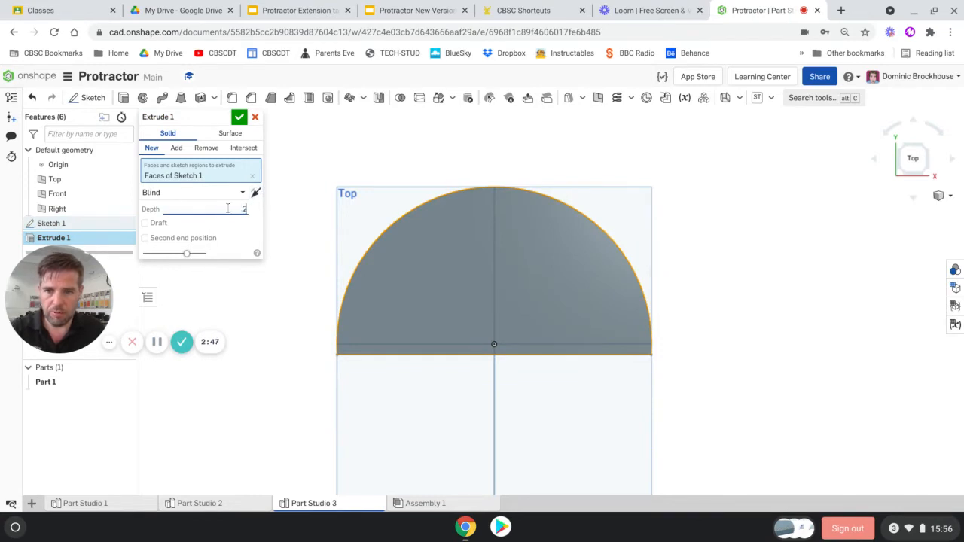
key("Return")
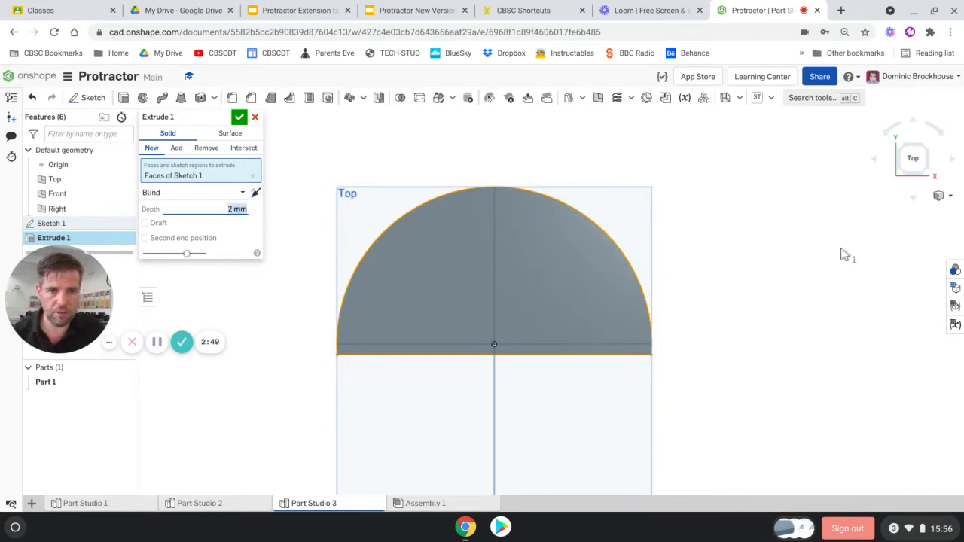
left_click(951, 199)
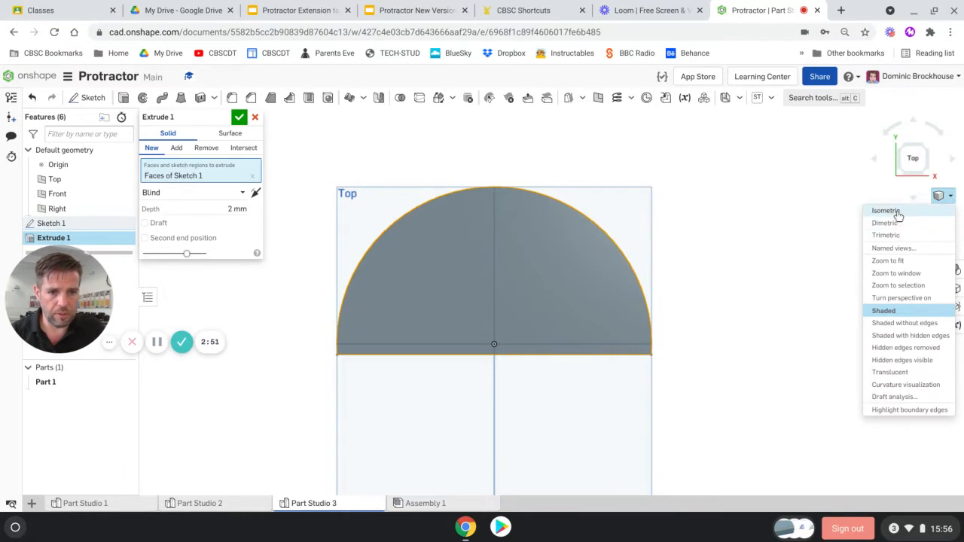
left_click(885, 209)
scroll(646, 360, "up", 5)
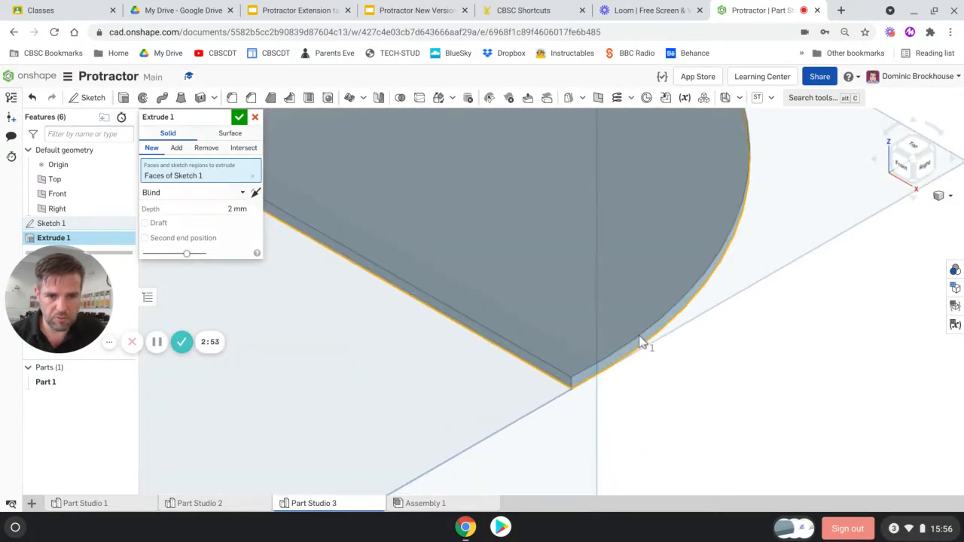
scroll(623, 365, "down", 8)
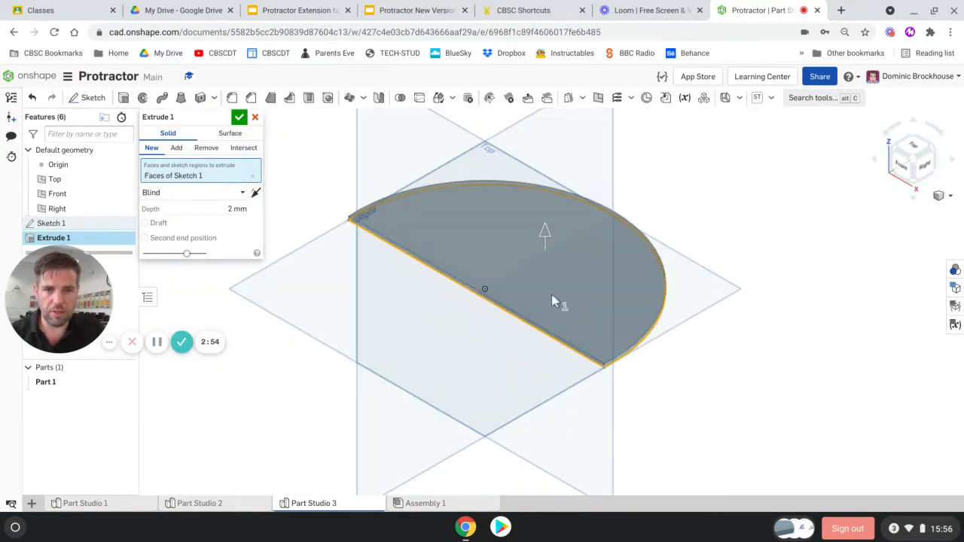
scroll(625, 401, "up", 3)
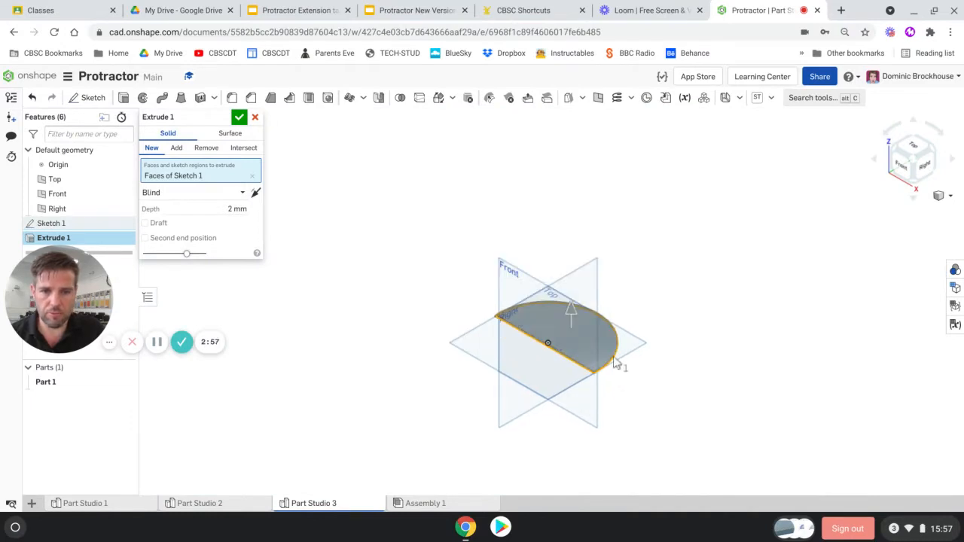
left_click(238, 118)
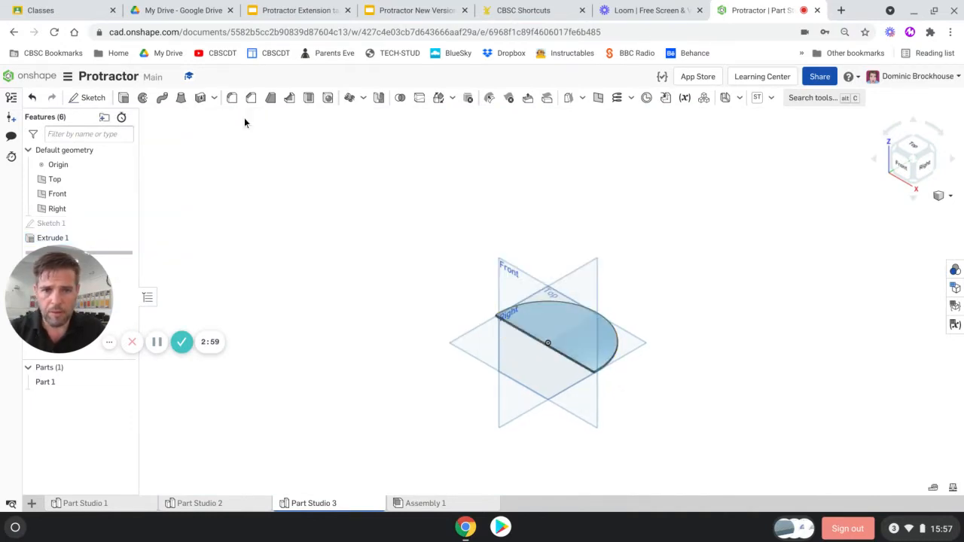
Reopen the protractor's half-disc base sketch for editing and view it normal to the sketch plane
right_click_drag(720, 294, 584, 323)
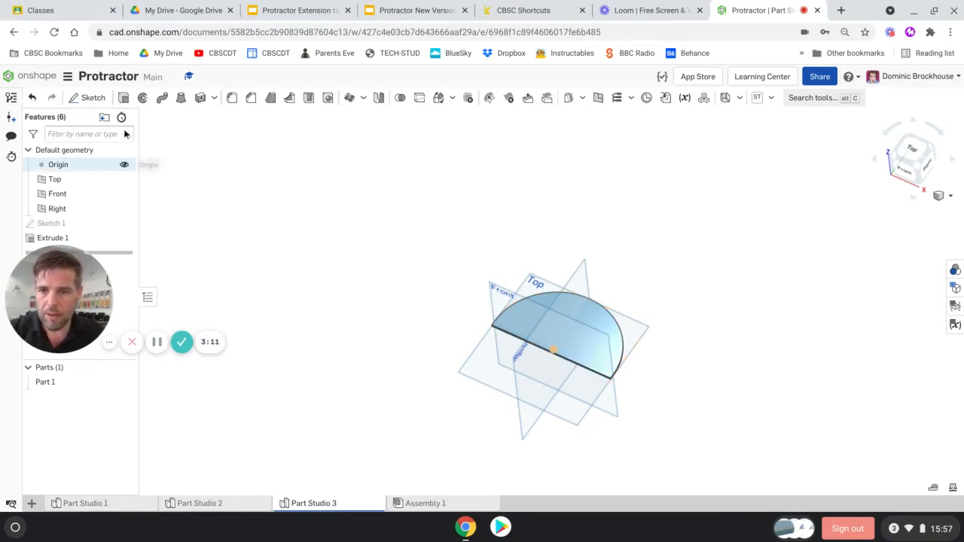
left_click_drag(48, 302, 47, 457)
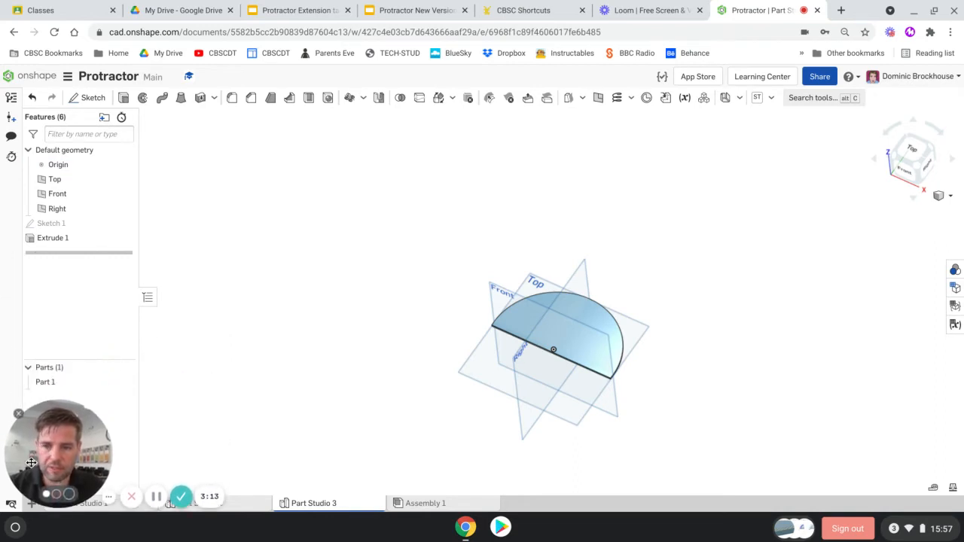
right_click(79, 226)
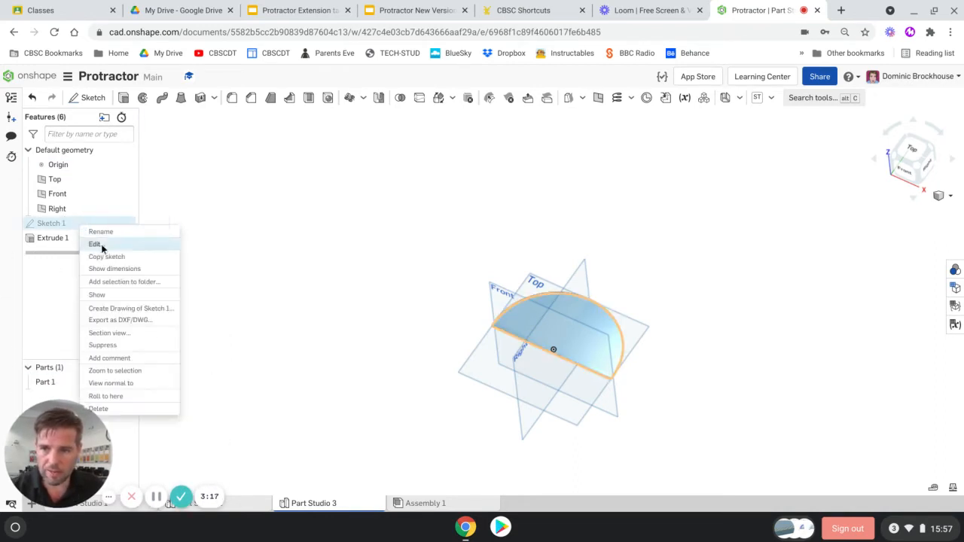
left_click(98, 247)
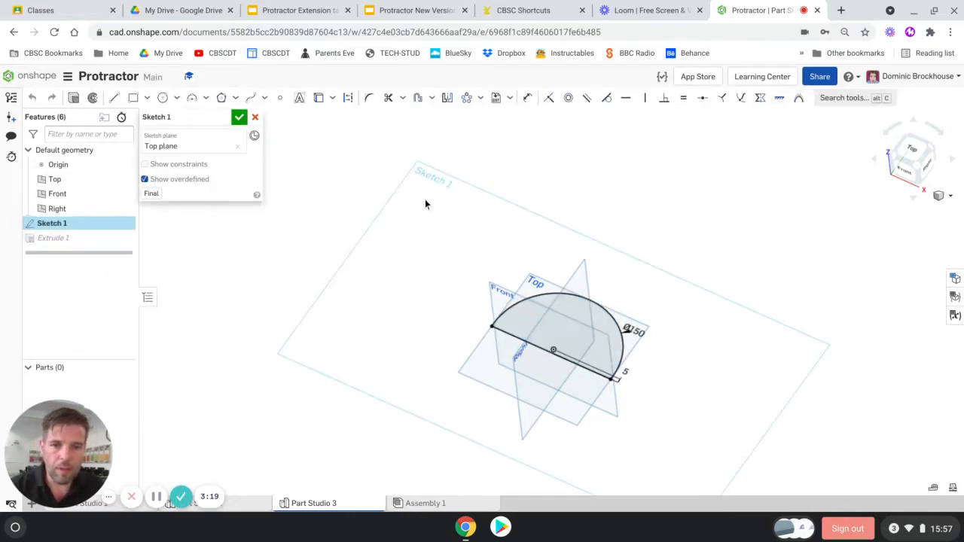
right_click(520, 144)
left_click(571, 227)
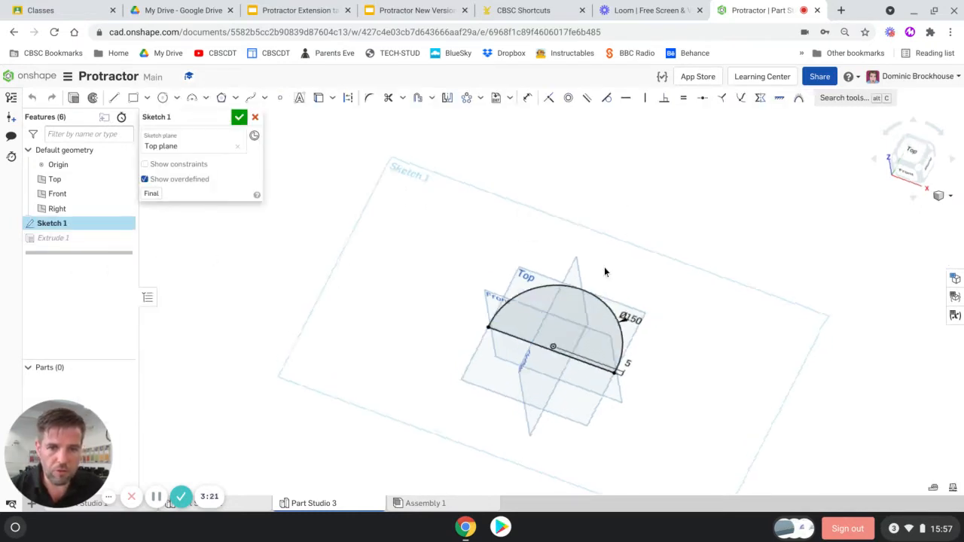
scroll(648, 339, "up", 2)
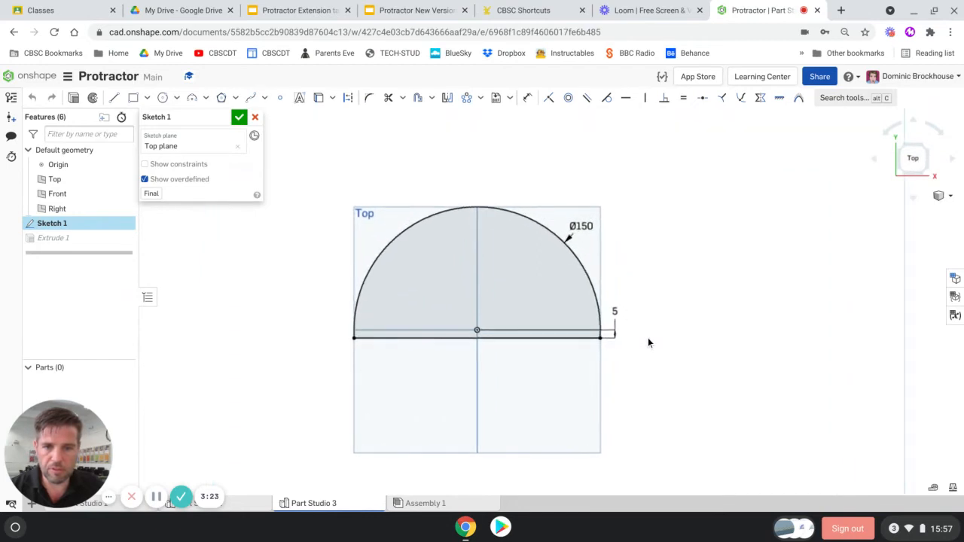
scroll(630, 312, "up", 1)
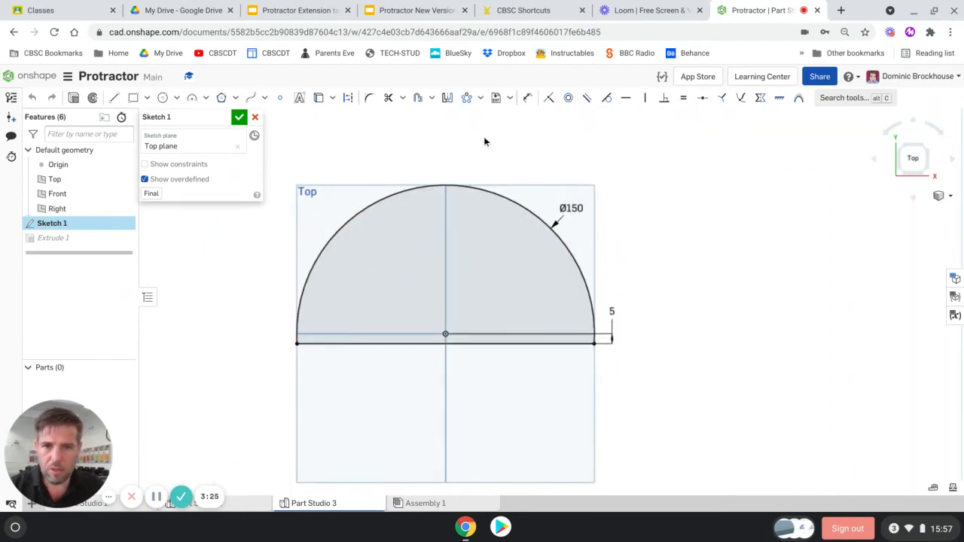
Offset the half-disc's arc and base line inward by 20 mm to form the central cutout, and finish the sketch
left_click(418, 101)
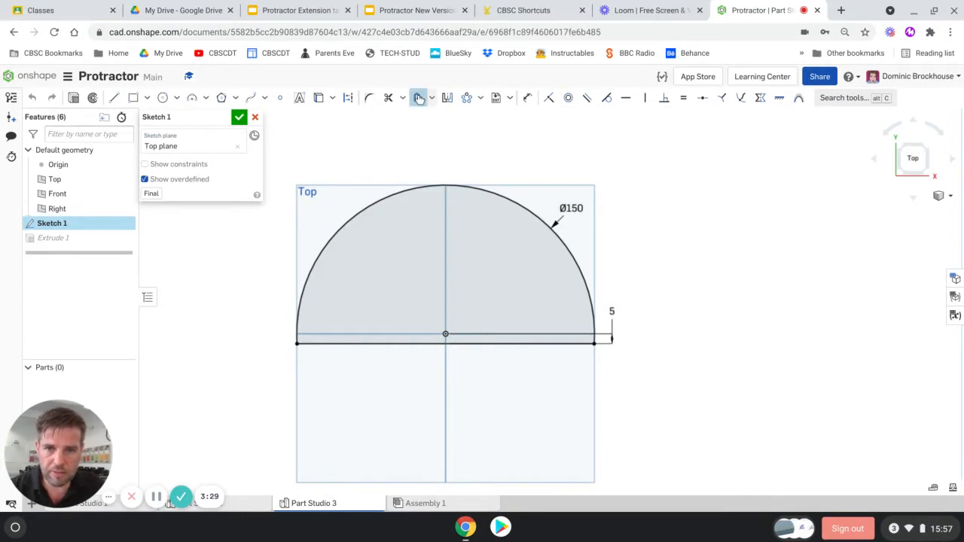
left_click(415, 190)
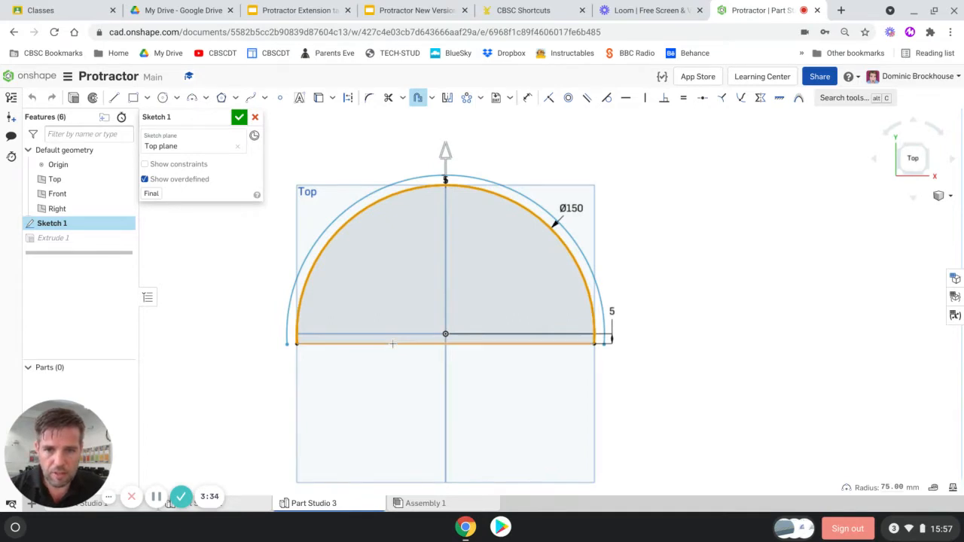
left_click(392, 343)
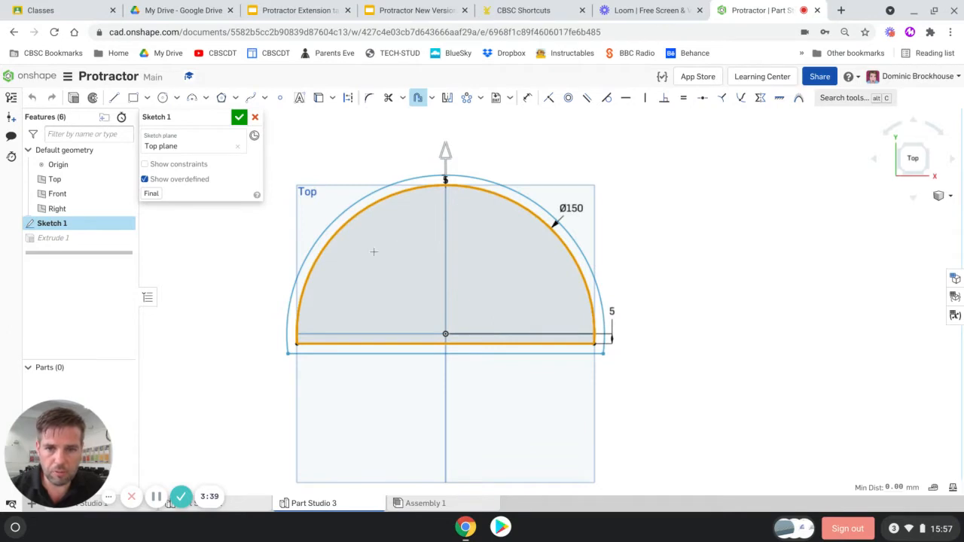
left_click(445, 151)
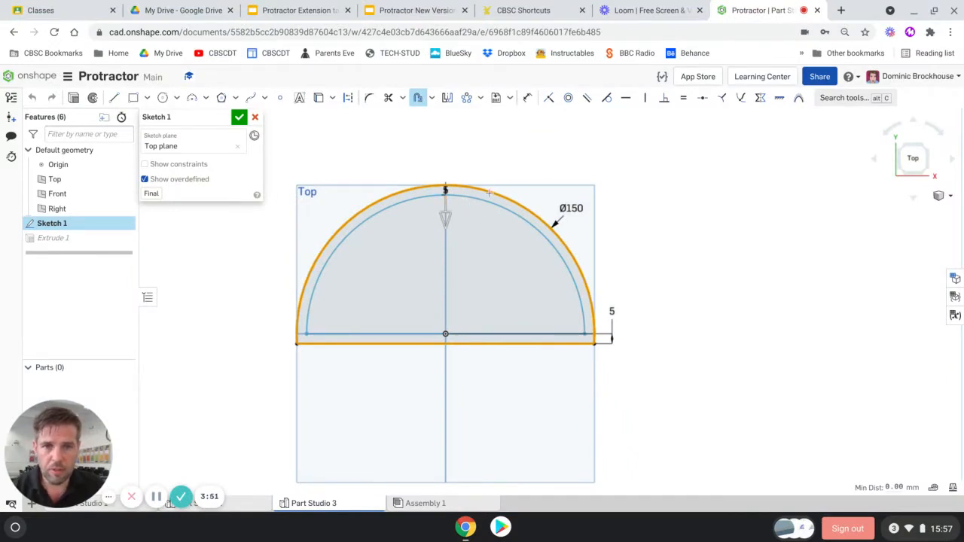
left_click(529, 100)
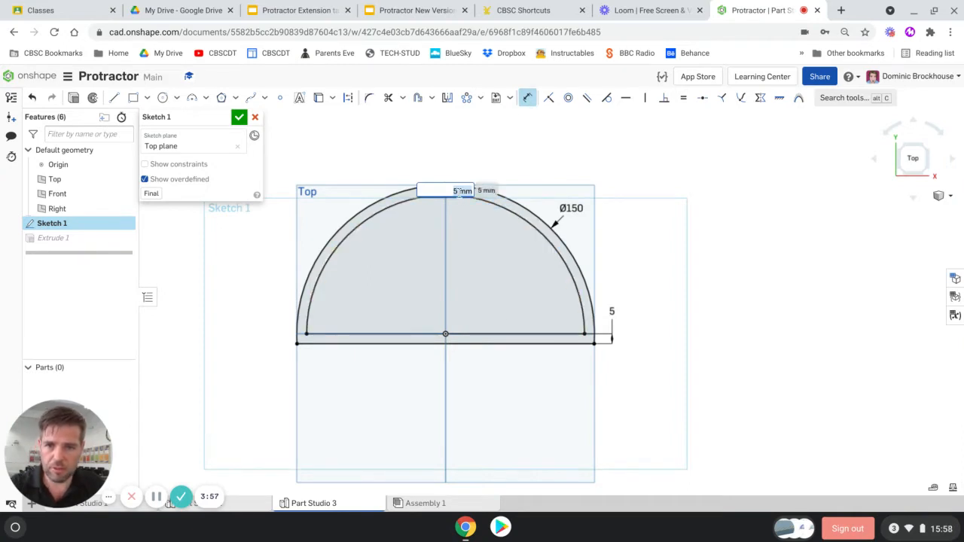
type("20")
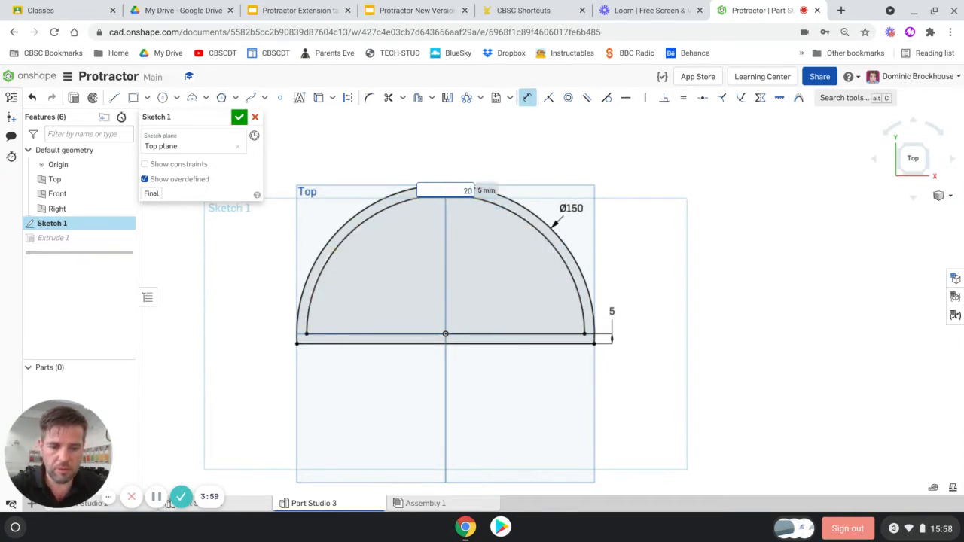
key("Return")
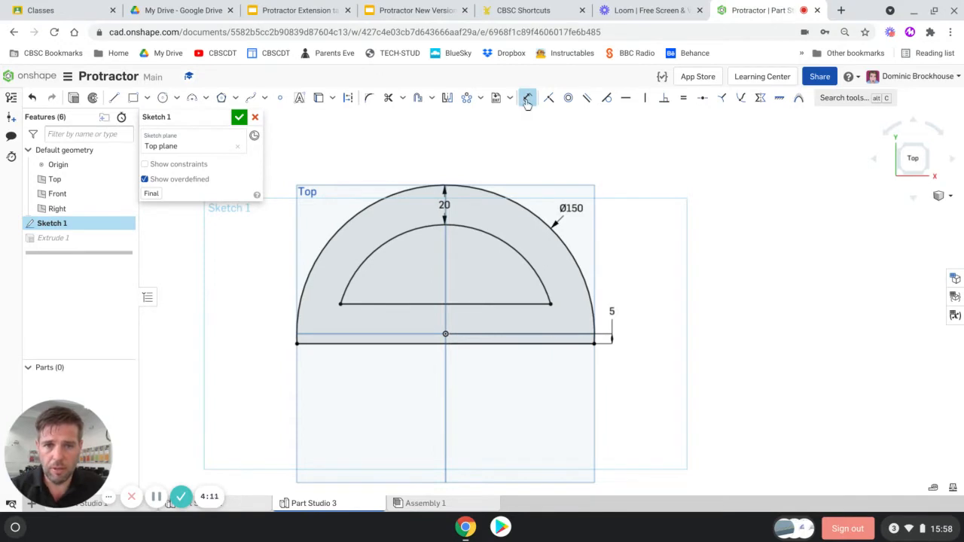
left_click(240, 118)
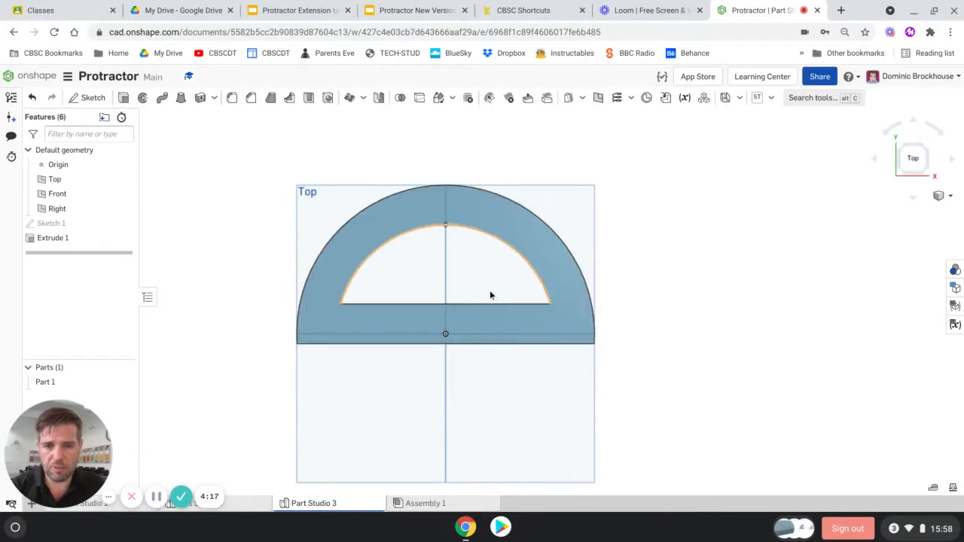
Start a new sketch on the thin face along the protractor's straight edge and view it normal to the sketch plane
right_click_drag(274, 290, 235, 243)
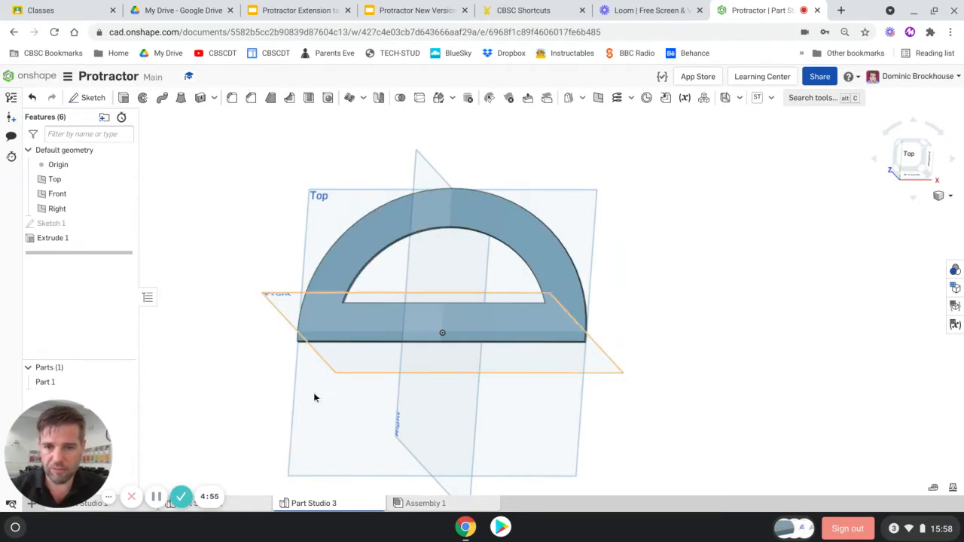
right_click_drag(321, 439, 321, 344)
scroll(322, 338, "up", 2)
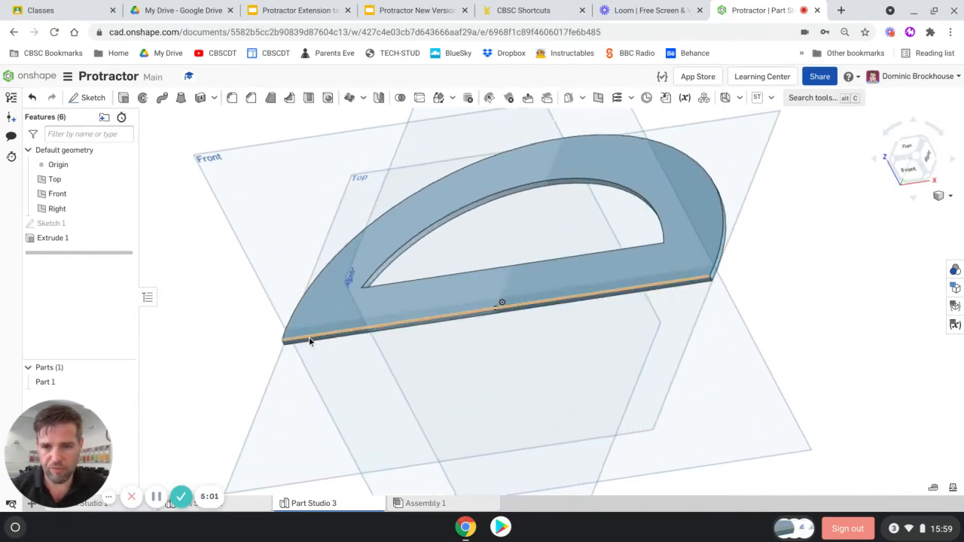
scroll(309, 337, "up", 4)
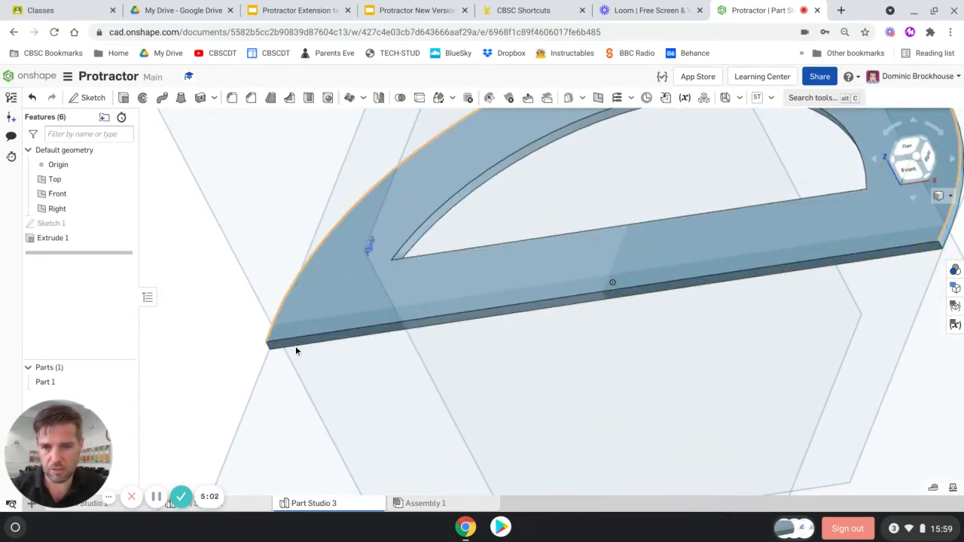
scroll(303, 340, "up", 2)
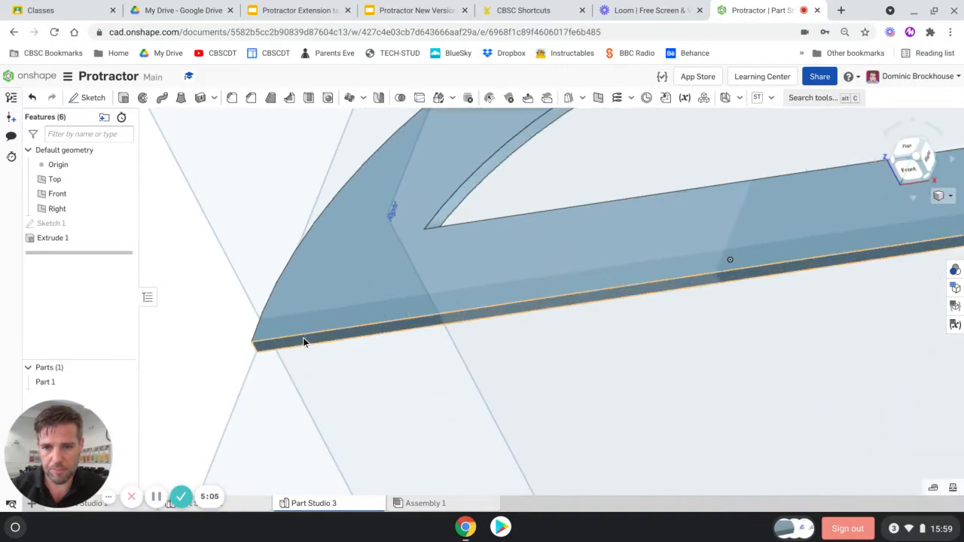
left_click(305, 340)
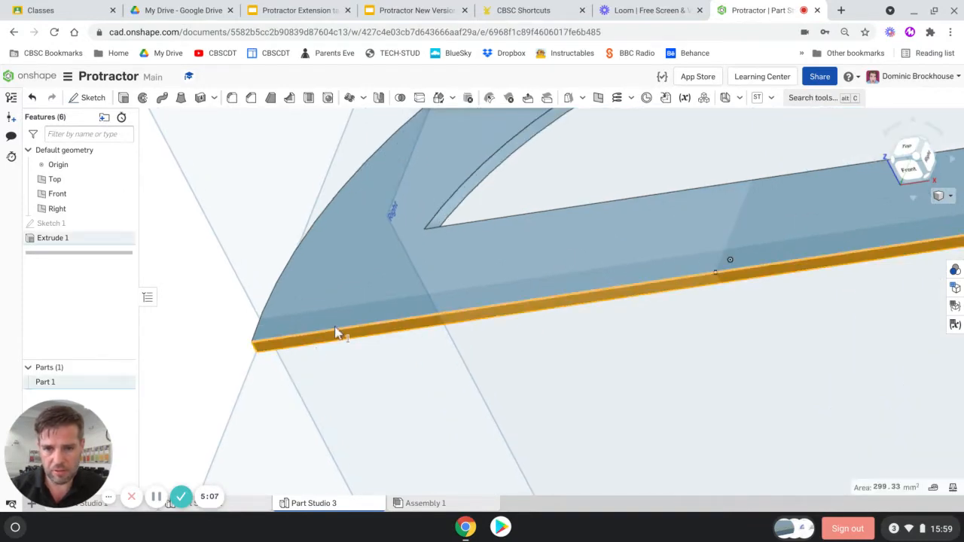
left_click(88, 97)
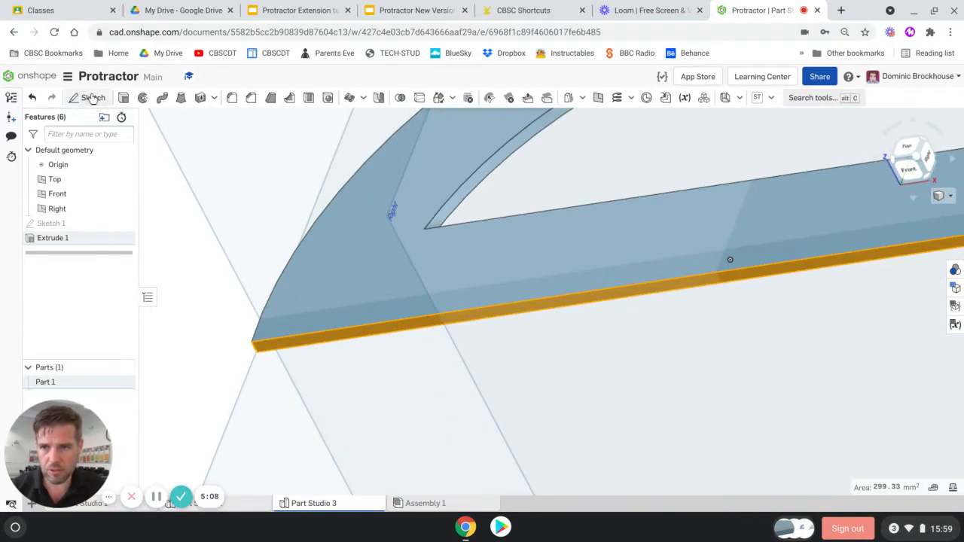
right_click(195, 255)
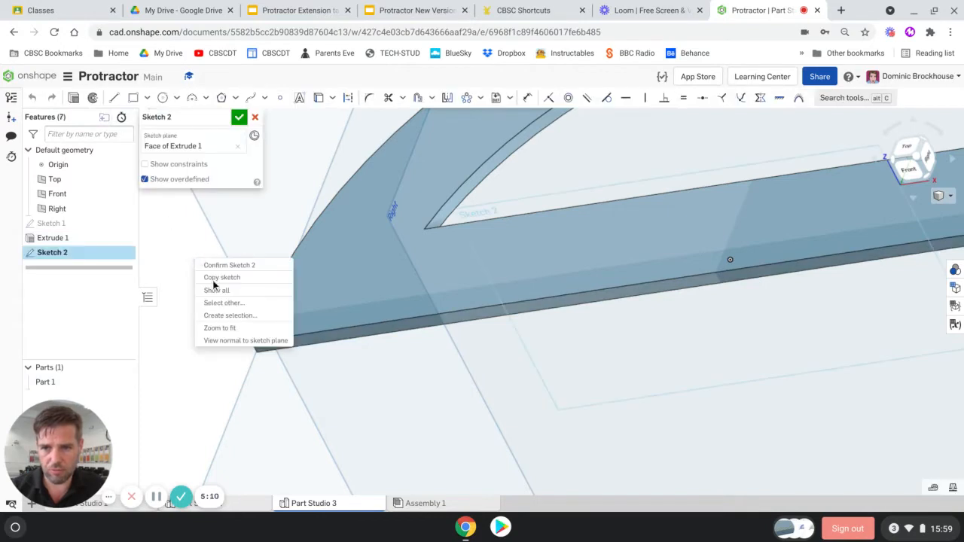
left_click(231, 342)
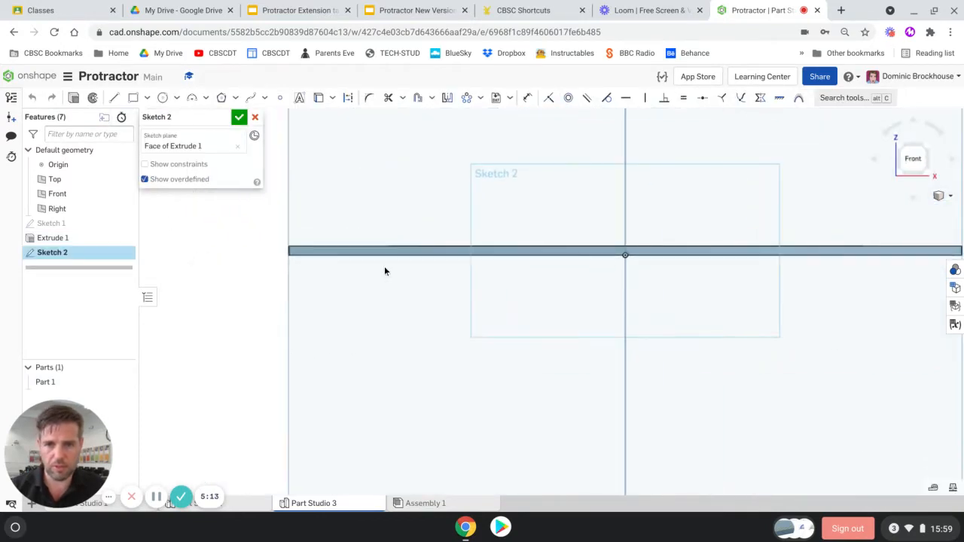
Sketch a closed right triangle about 5.4 mm wide and 1.4 mm tall across the thin face's upper-left corner, slightly overhanging its end
scroll(387, 256, "up", 5)
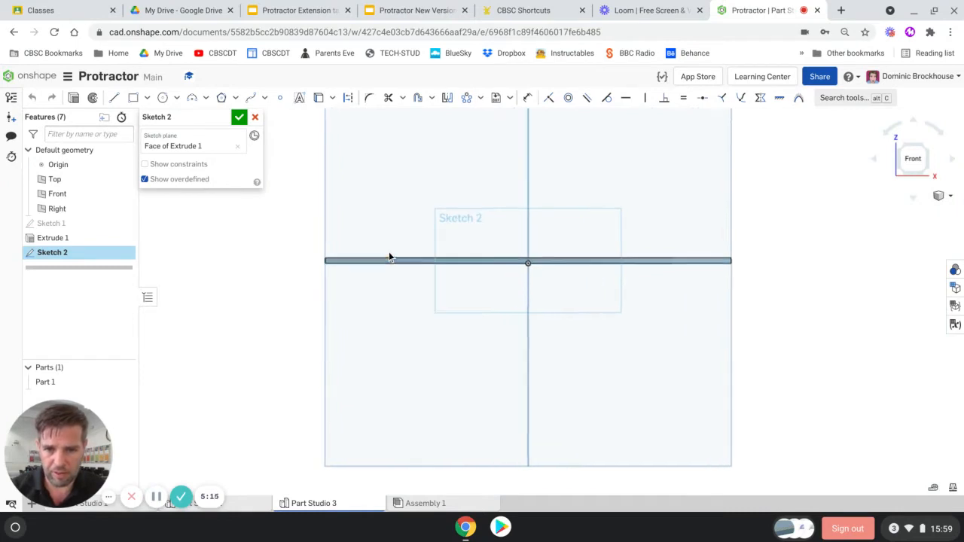
scroll(388, 255, "up", 1)
scroll(384, 256, "down", 6)
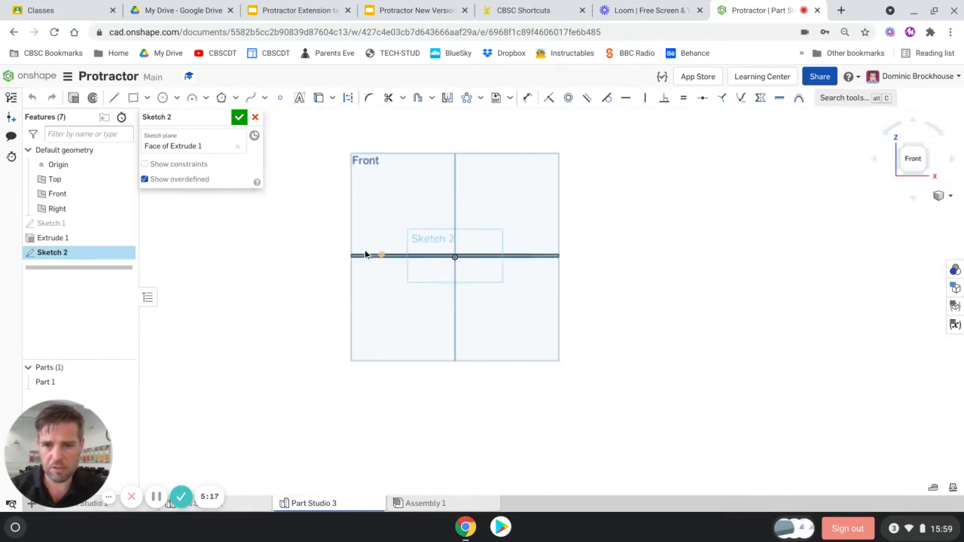
scroll(351, 255, "up", 2)
scroll(349, 254, "up", 5)
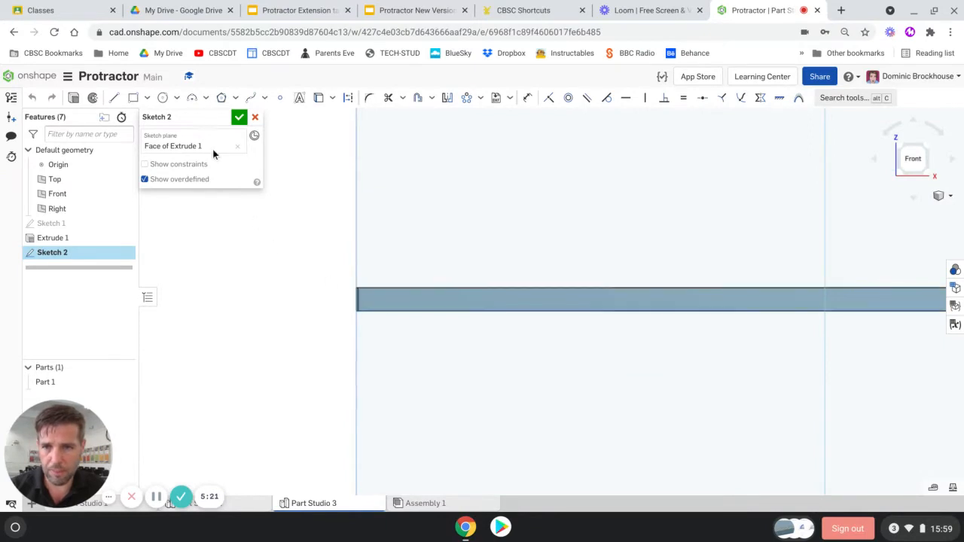
left_click(115, 100)
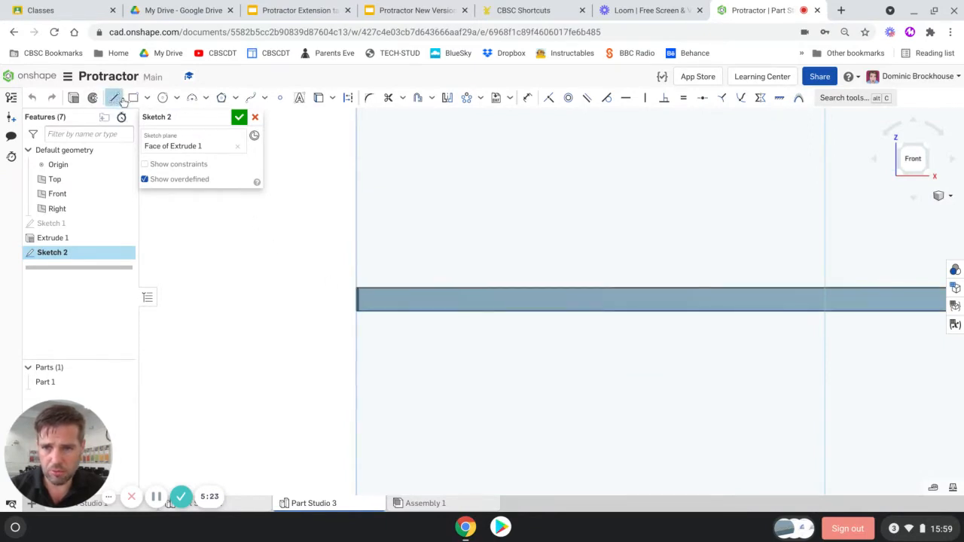
scroll(412, 287, "up", 2)
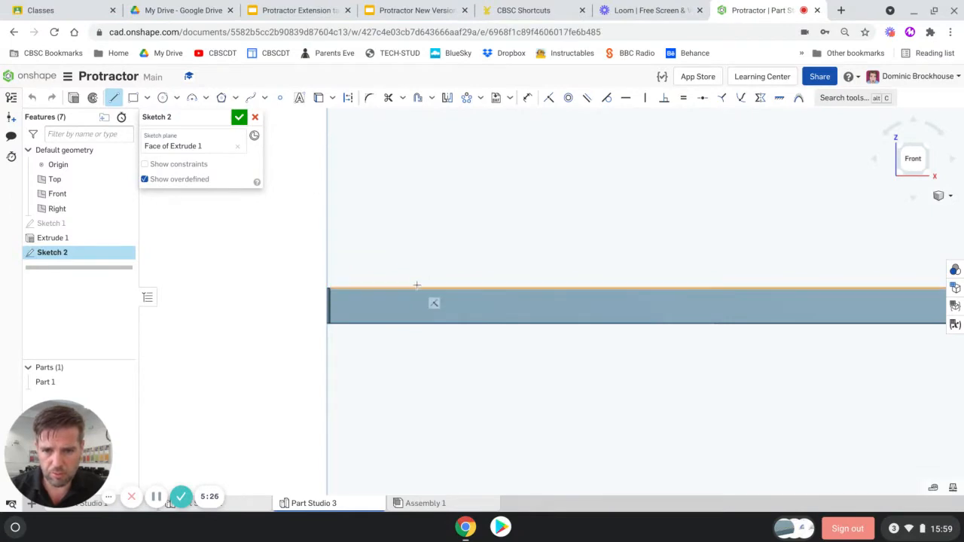
left_click(415, 285)
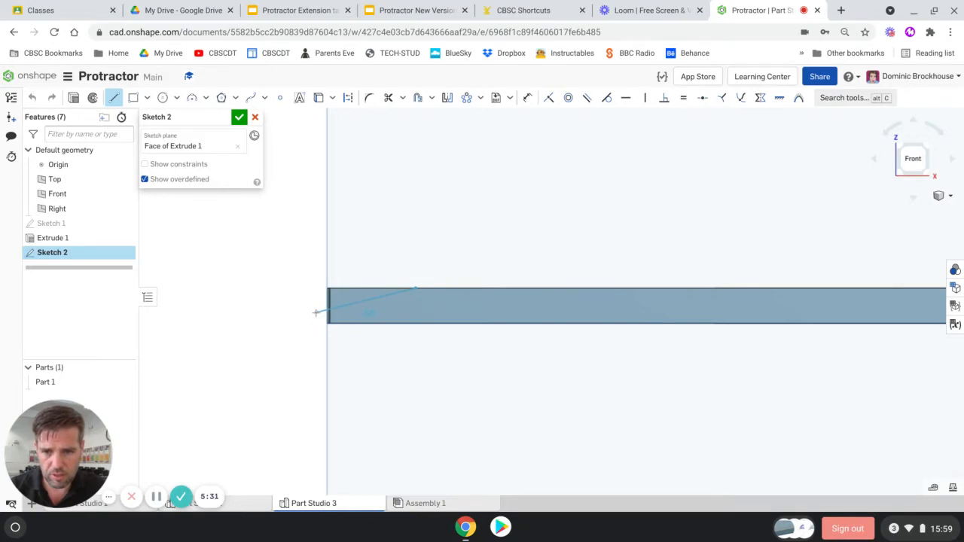
scroll(316, 311, "up", 1)
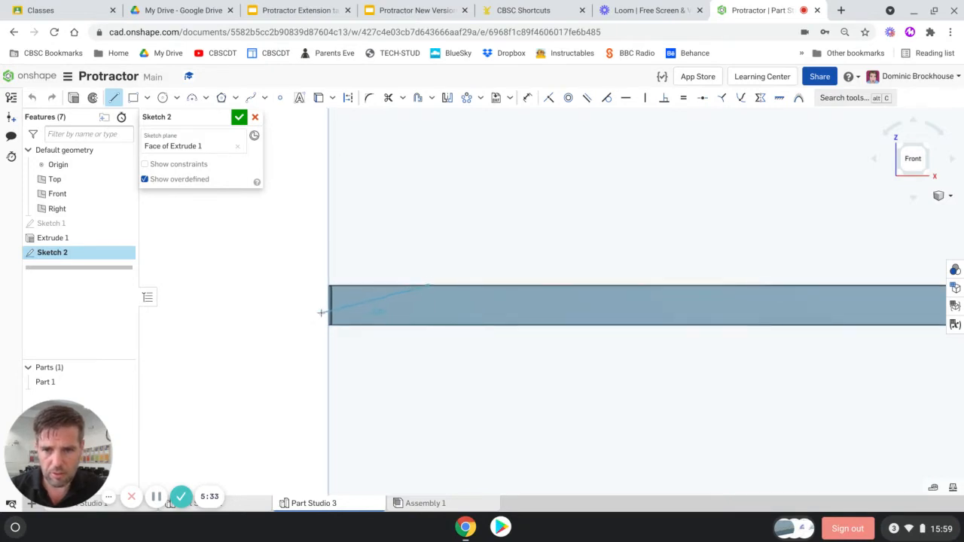
left_click(322, 311)
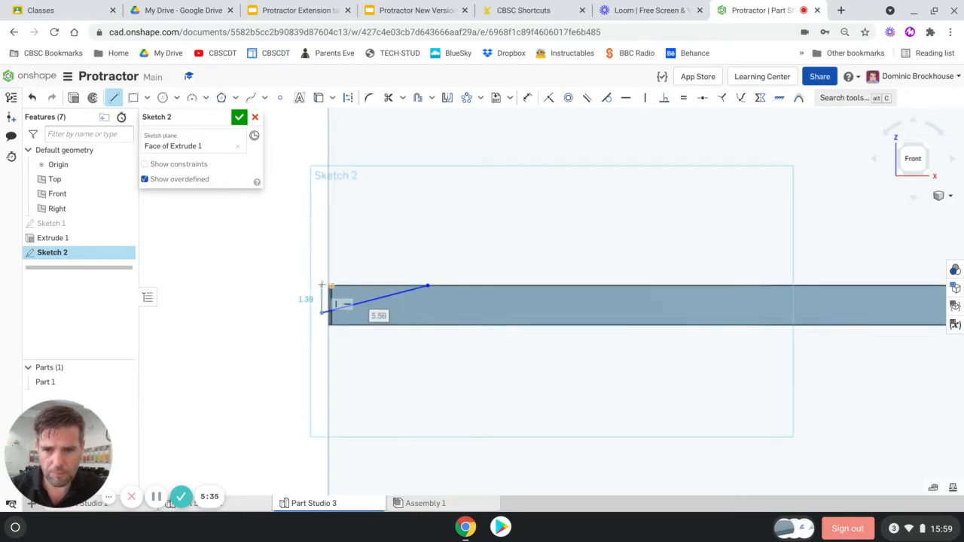
left_click(321, 285)
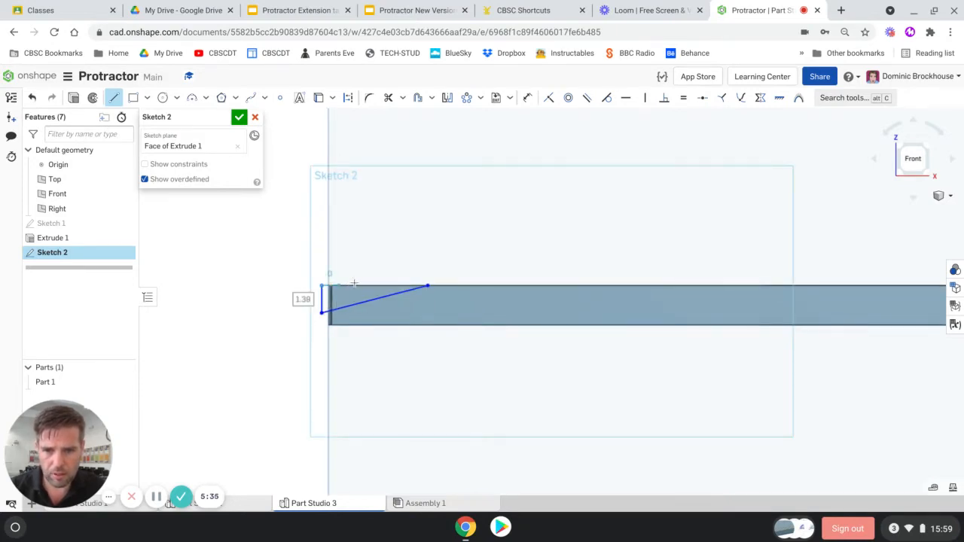
left_click(428, 285)
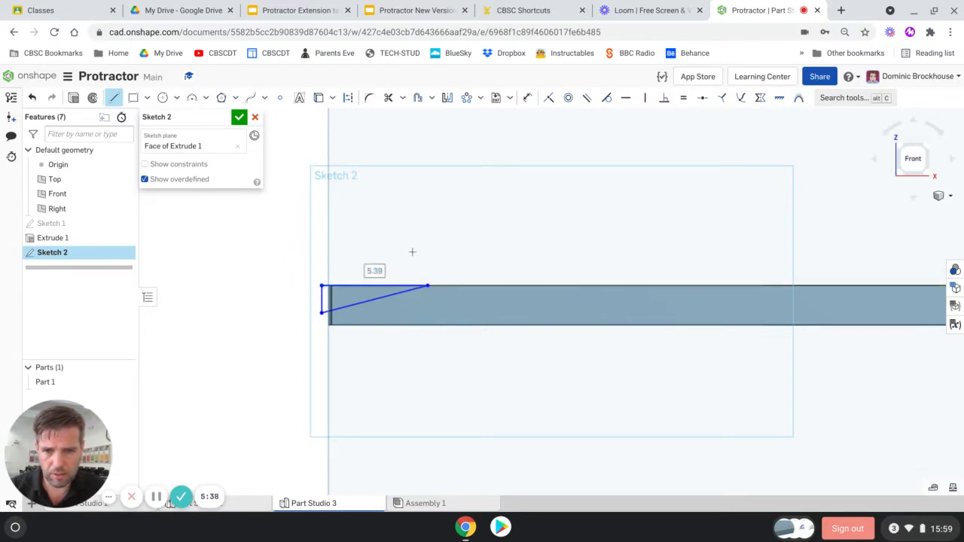
Dimension the triangular profile to 3 mm wide along the top edge and 1 mm tall on its vertical side
left_click(527, 98)
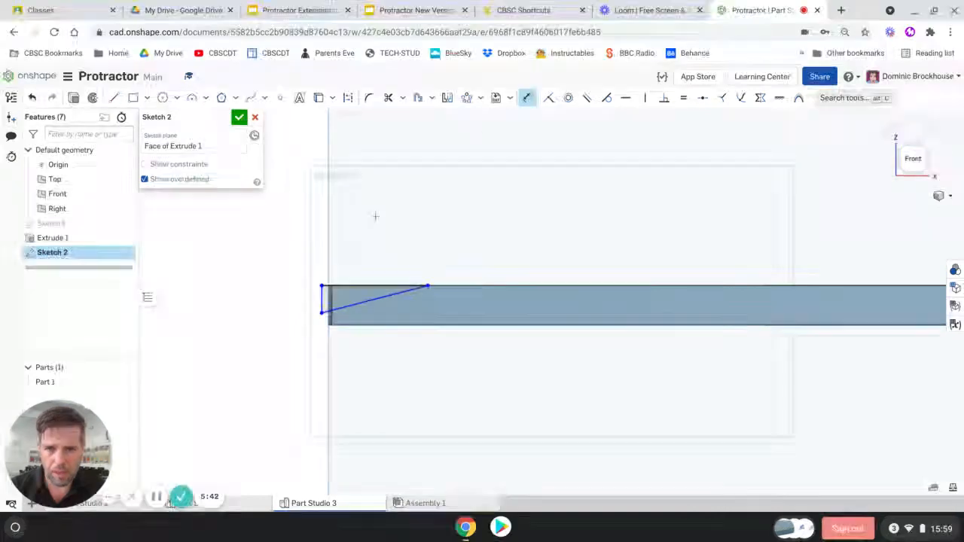
left_click(371, 272)
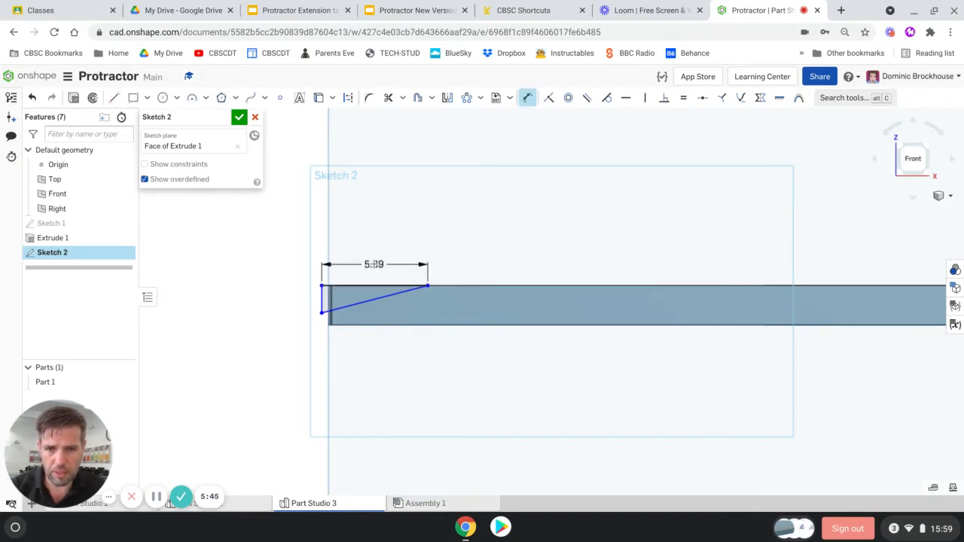
left_click(375, 264)
type("3")
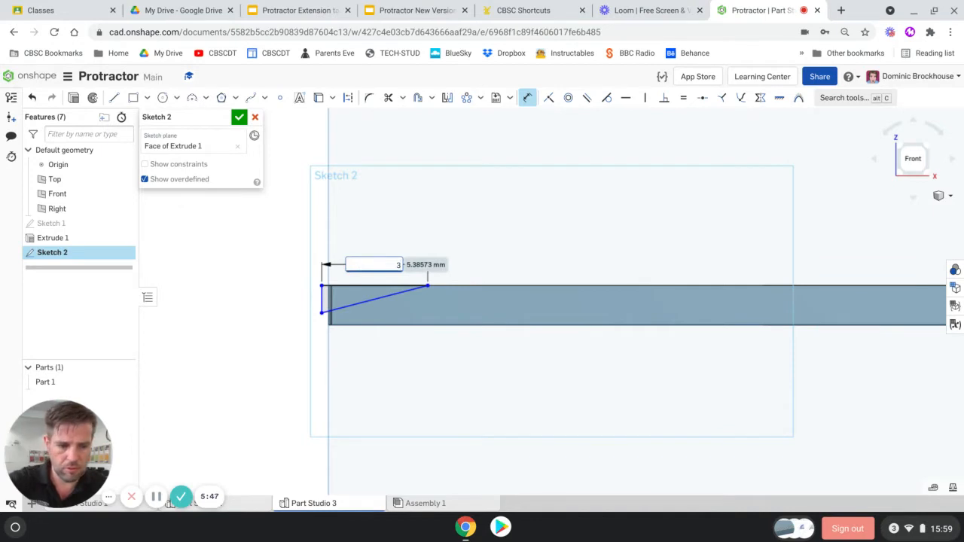
key("Return")
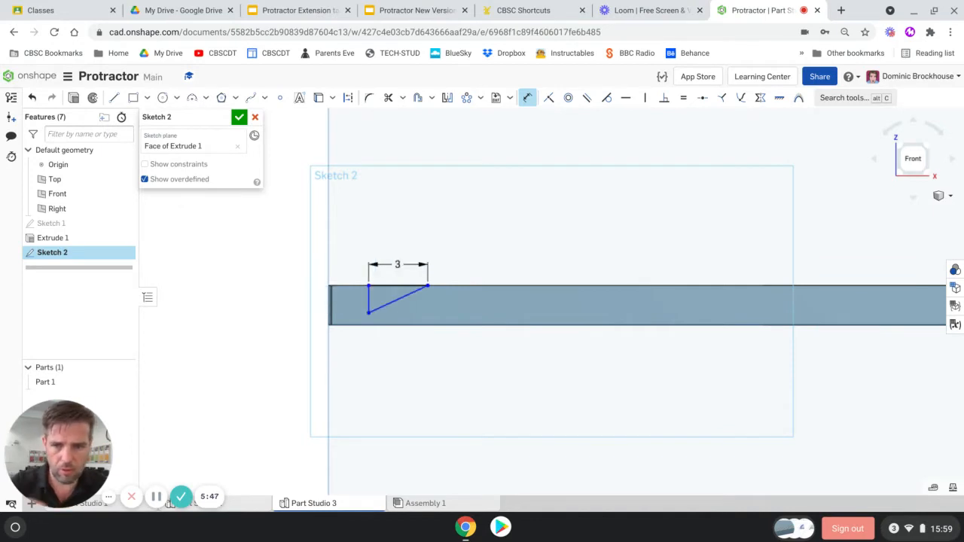
left_click(367, 300)
left_click(275, 294)
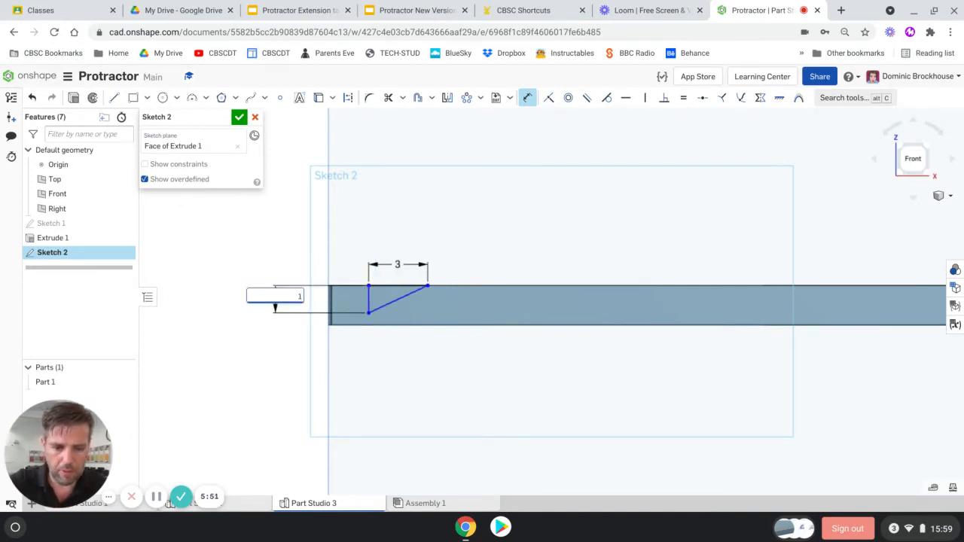
type("1.39")
key("Return")
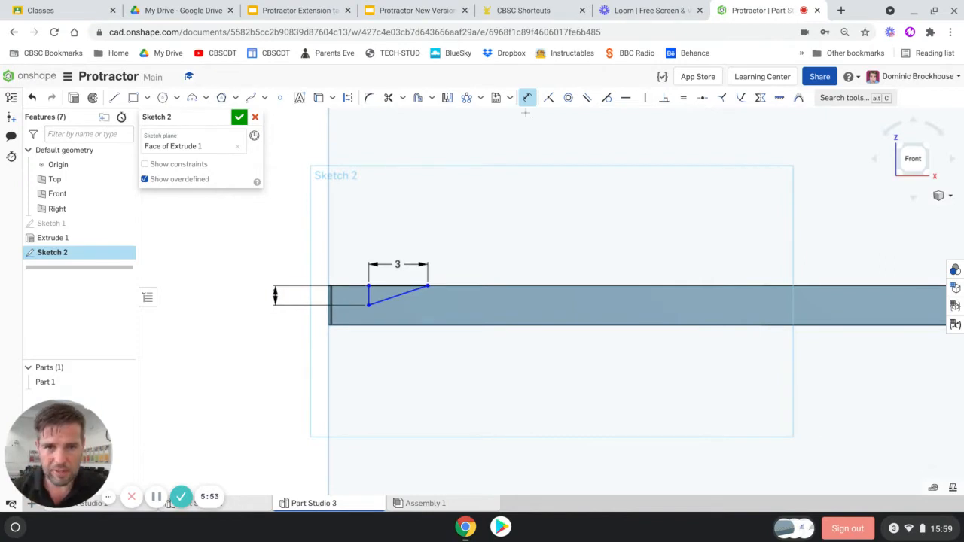
Move the triangle to the thin face's upper-left corner so its vertical side slightly overhangs the end of the face
left_click(527, 97)
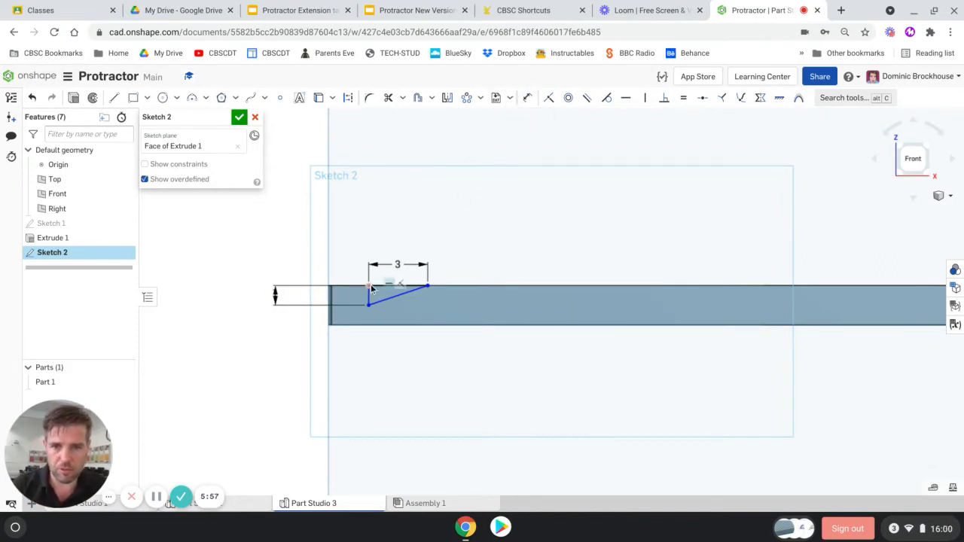
mouse_move(369, 289)
left_mouse_down()
mouse_move(315, 296)
mouse_move(331, 297)
left_mouse_up()
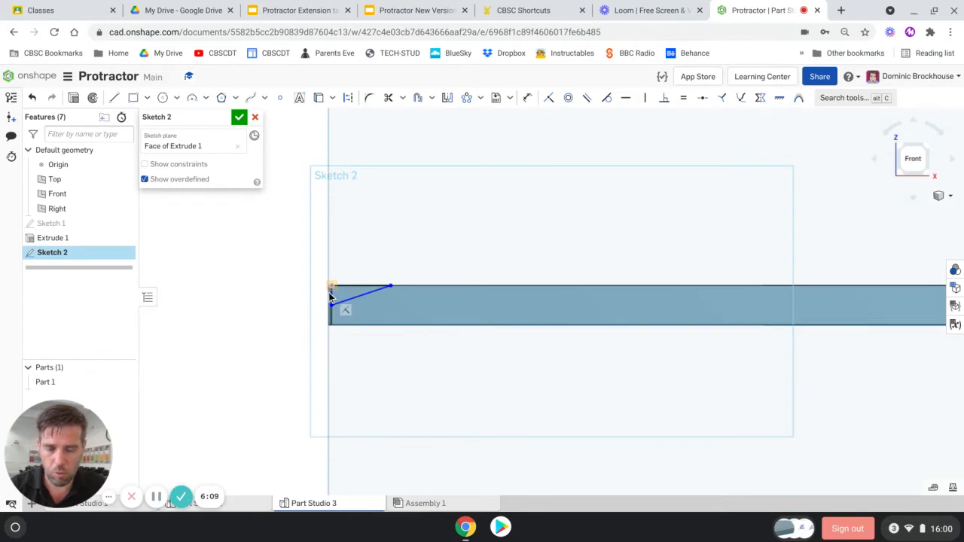
left_click_drag(329, 298, 325, 301)
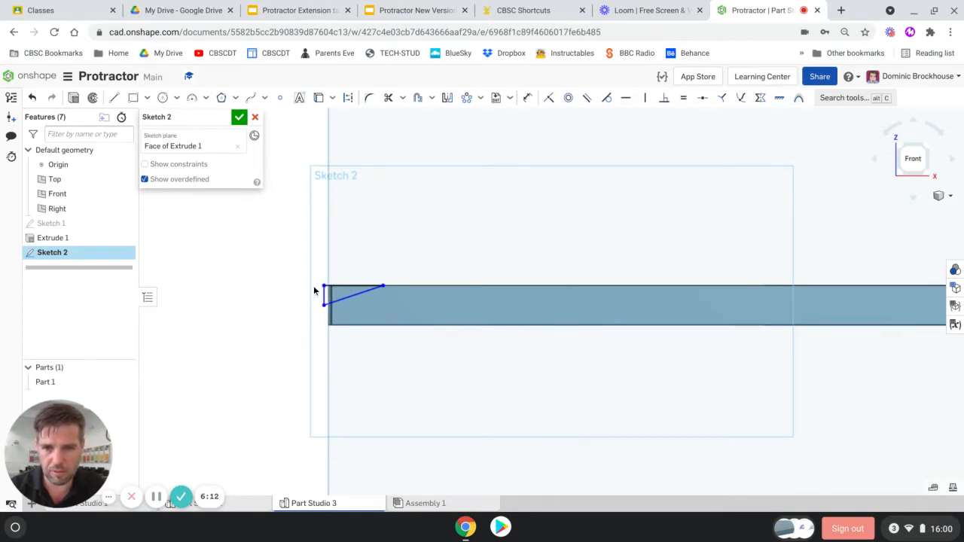
scroll(315, 291, "up", 3)
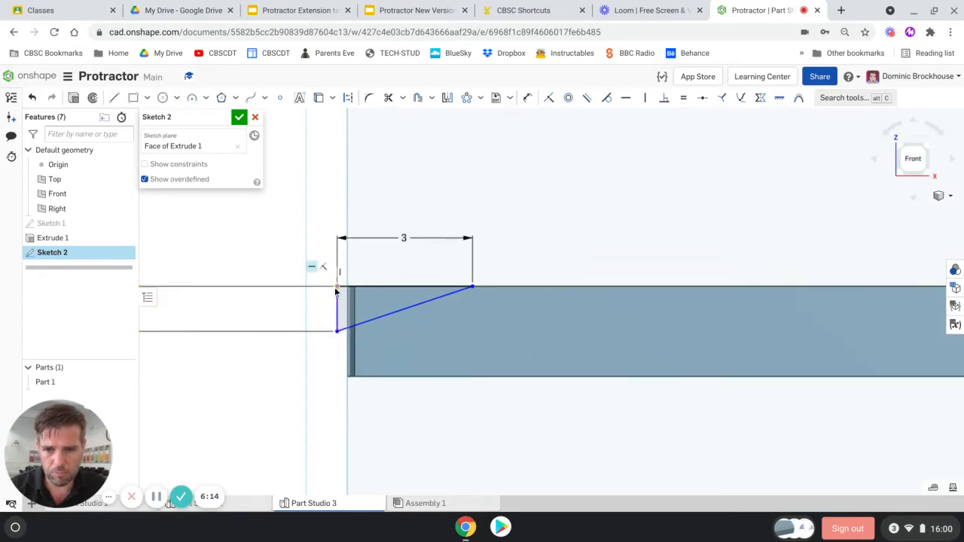
left_click_drag(344, 287, 343, 290)
scroll(299, 342, "down", 3)
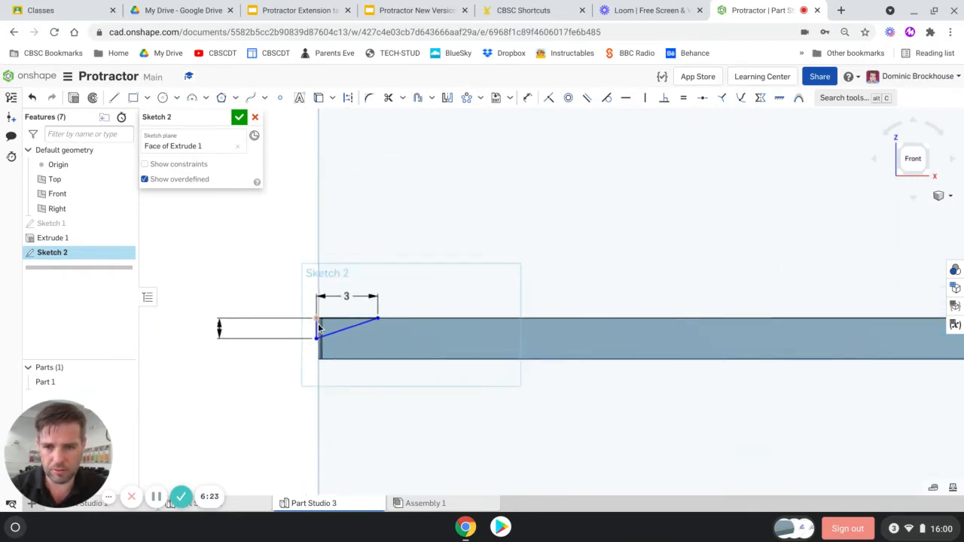
Reposition the triangle's height dimension close beside its vertical side and finish the sketch
scroll(320, 328, "down", 1)
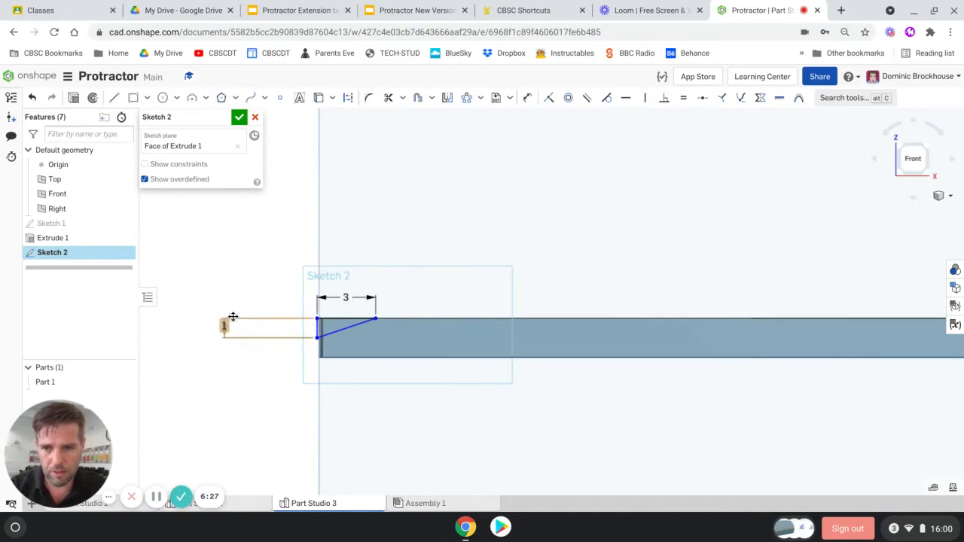
left_click_drag(231, 322, 302, 308)
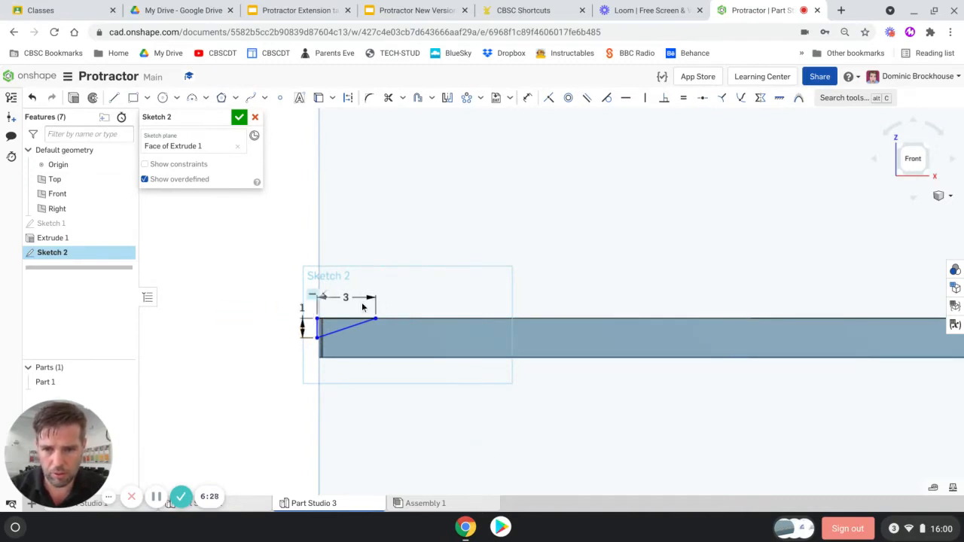
scroll(364, 308, "up", 2)
scroll(301, 415, "down", 3)
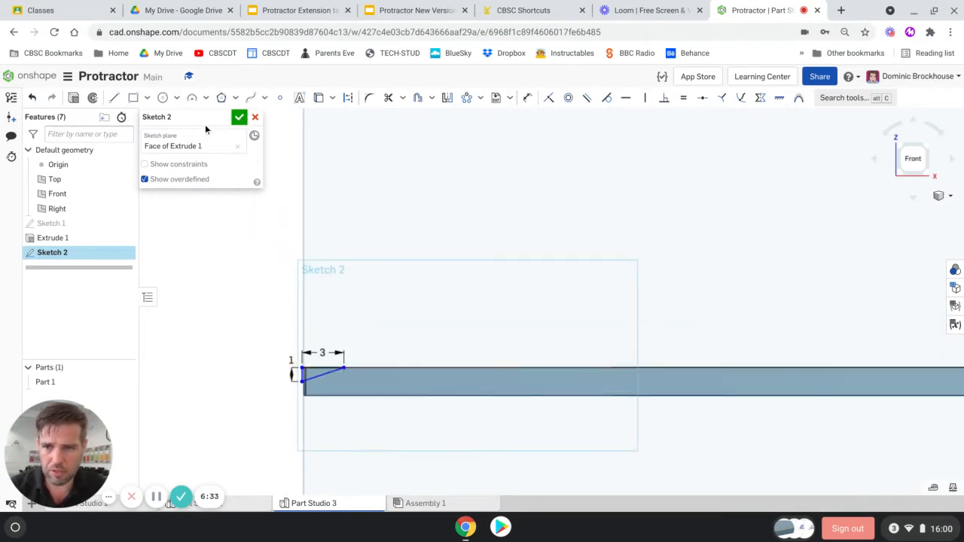
left_click(238, 118)
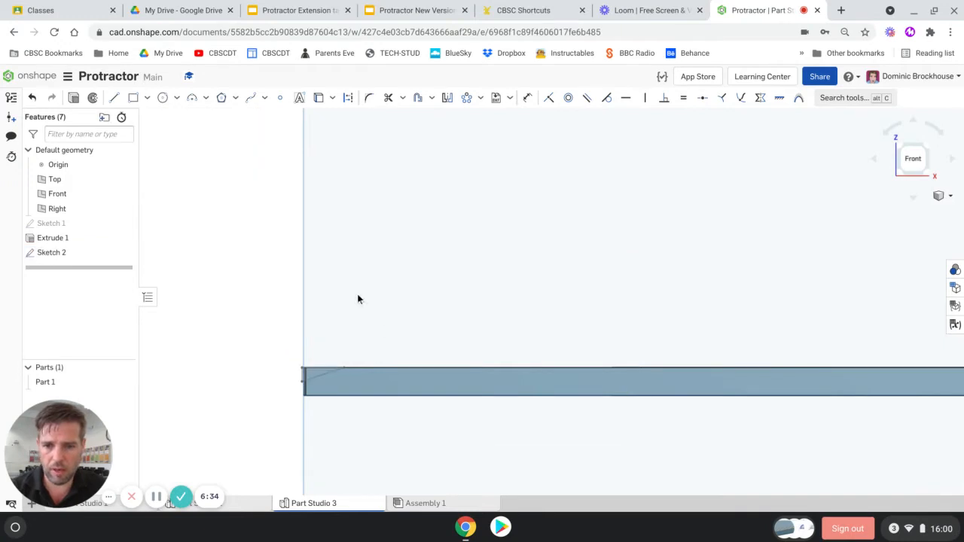
Cut a bevel with a full Revolve in Remove mode, using the triangle sketch and the half-disc's outer arc edge as axis
scroll(580, 273, "down", 1)
right_click_drag(580, 274, 563, 280)
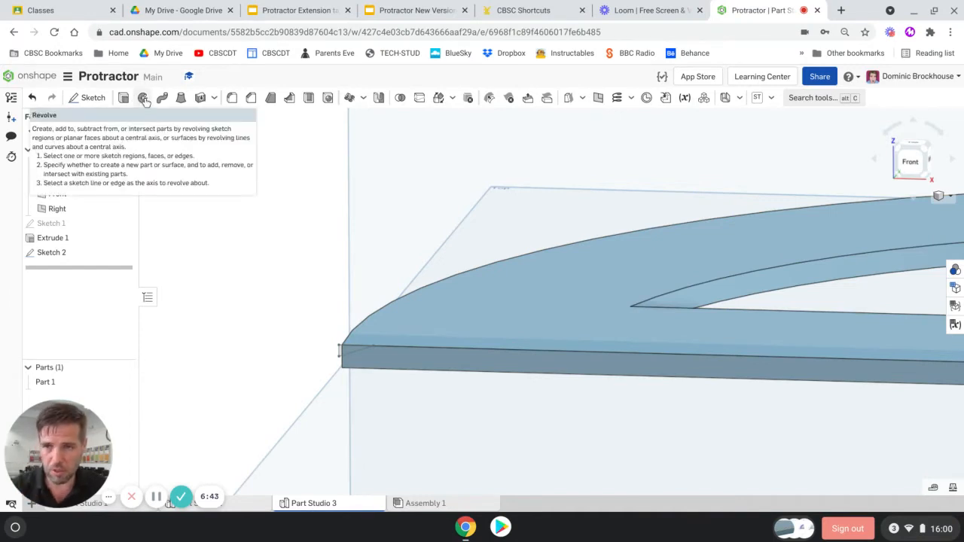
left_click(143, 99)
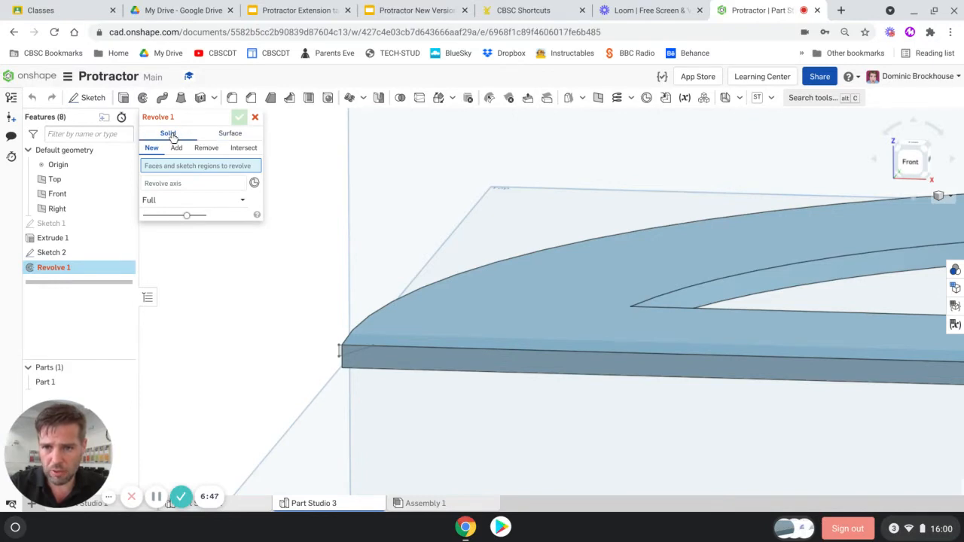
left_click(207, 149)
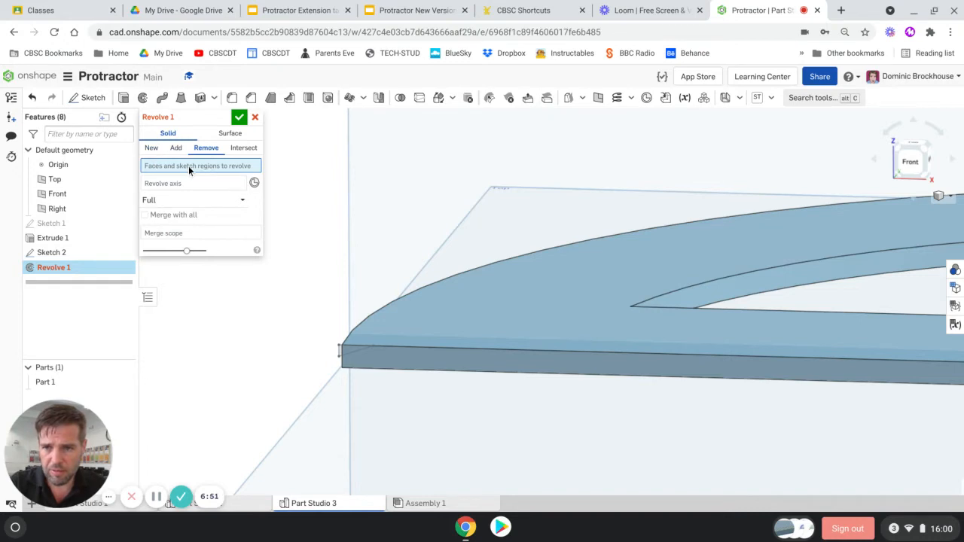
left_click(63, 253)
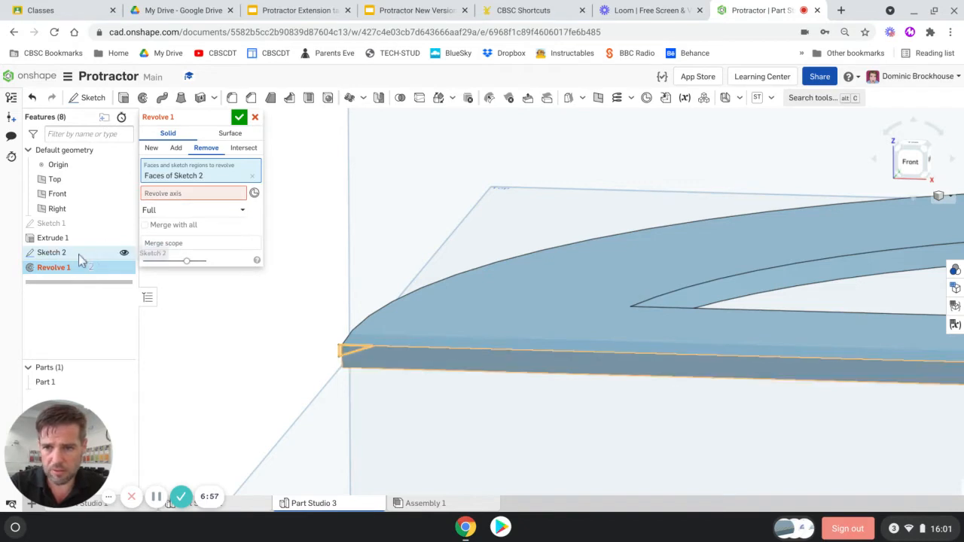
left_click(178, 196)
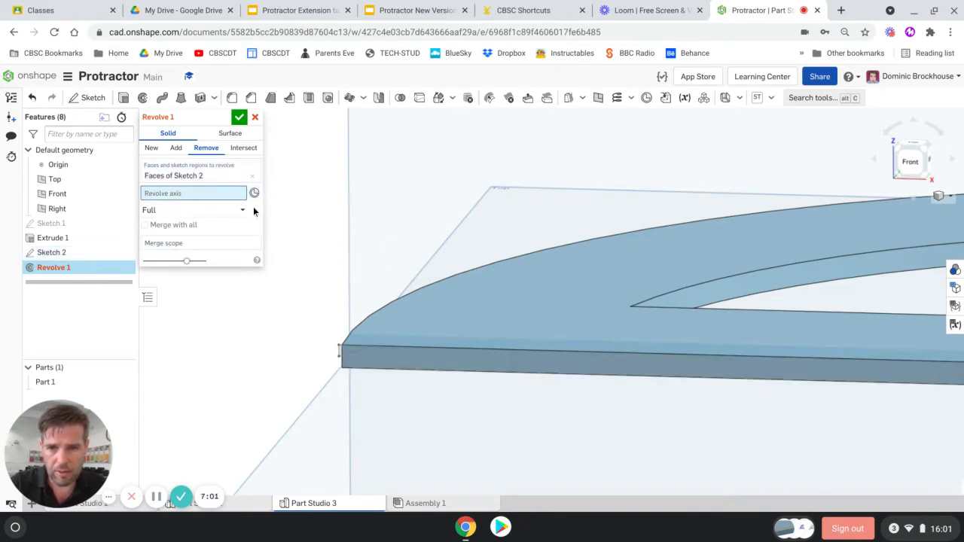
left_click(409, 295)
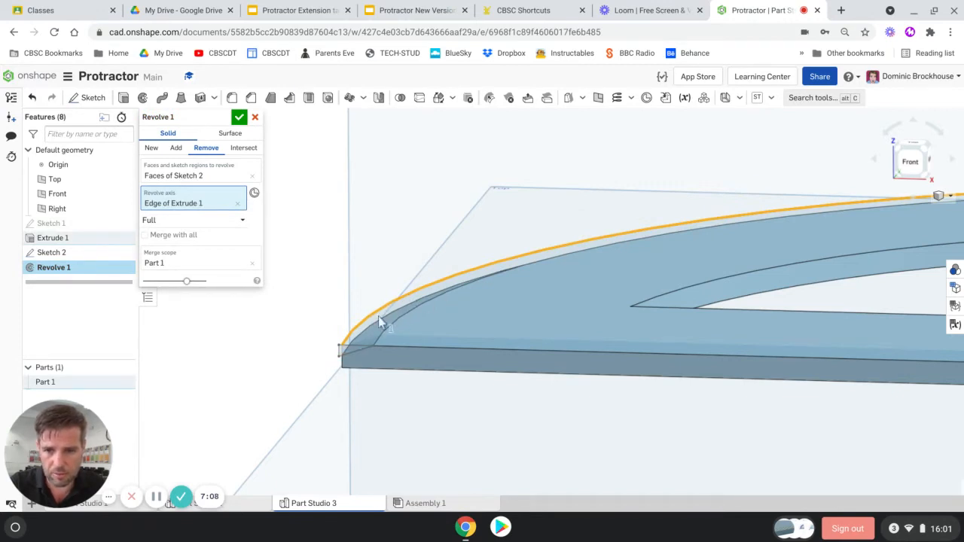
scroll(413, 292, "down", 3)
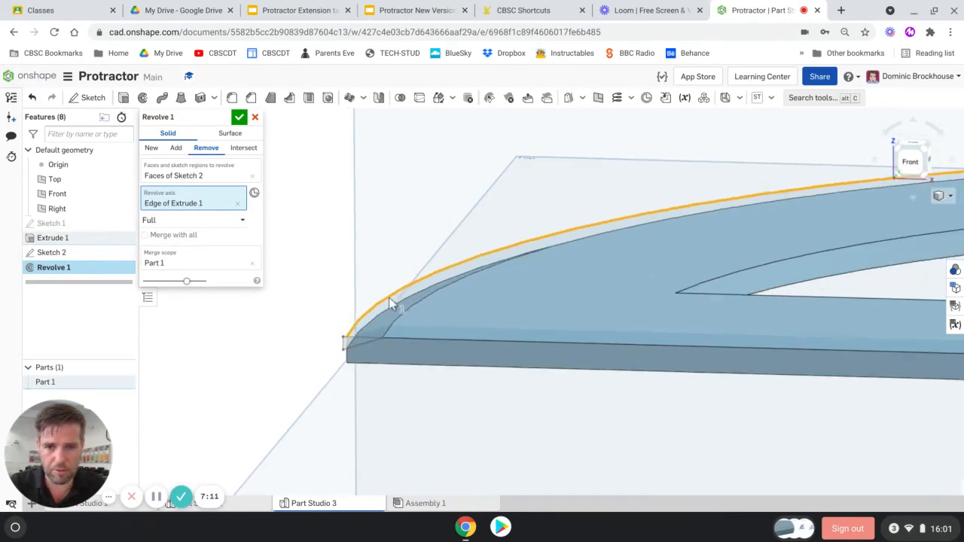
scroll(476, 235, "down", 2)
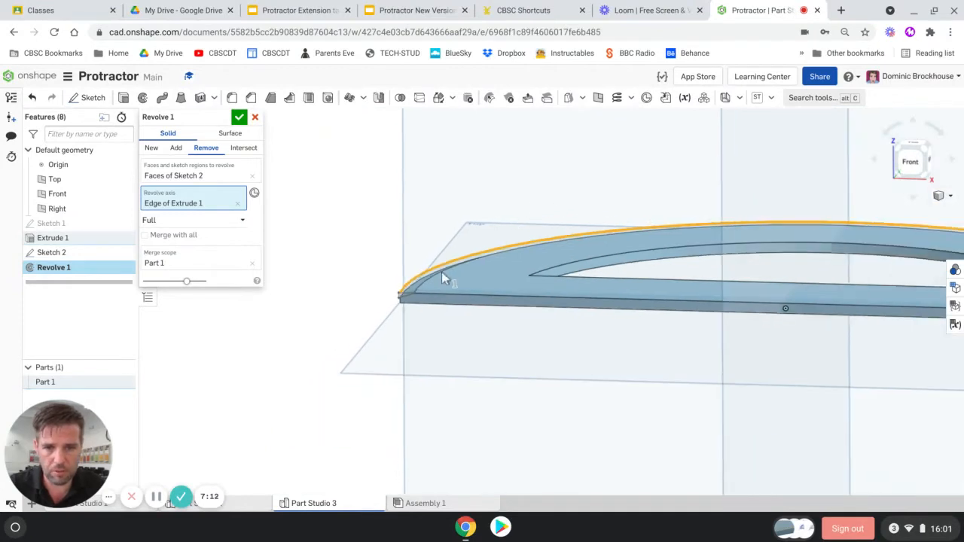
scroll(422, 305, "up", 3)
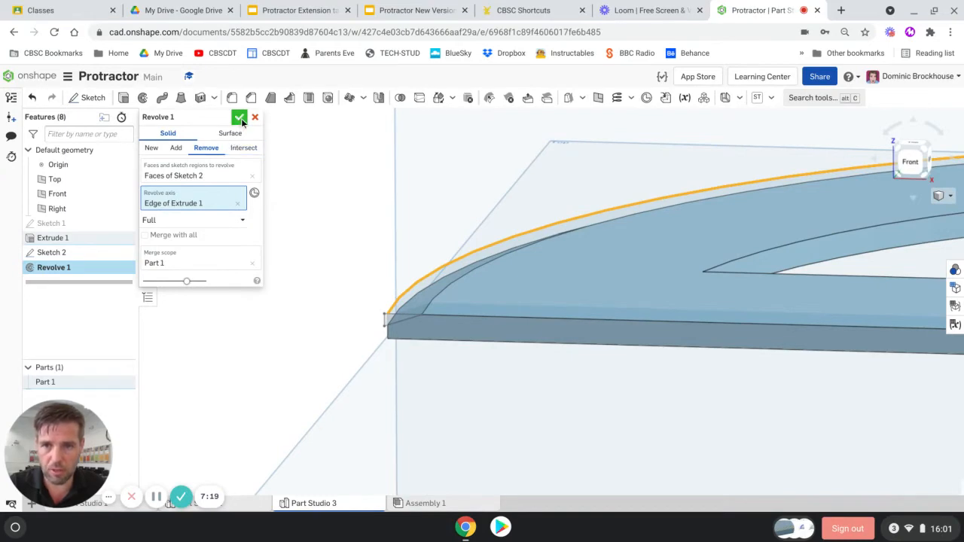
left_click(241, 119)
Start a fillet with a 2 mm radius and apply it to the vertical edge at one sharp corner of the central cutout
scroll(399, 316, "down", 5)
right_click_drag(514, 241, 458, 290)
right_click_drag(470, 259, 509, 279)
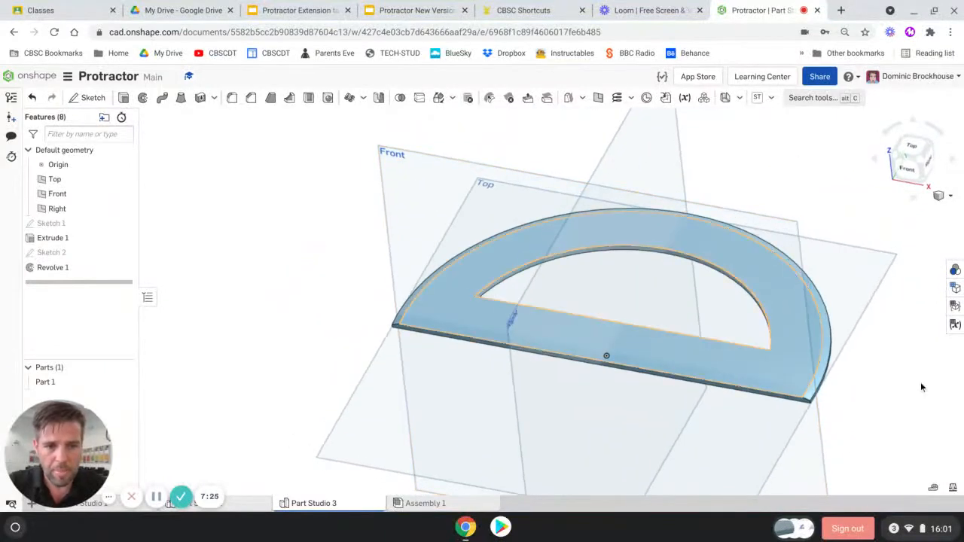
scroll(861, 345, "up", 3)
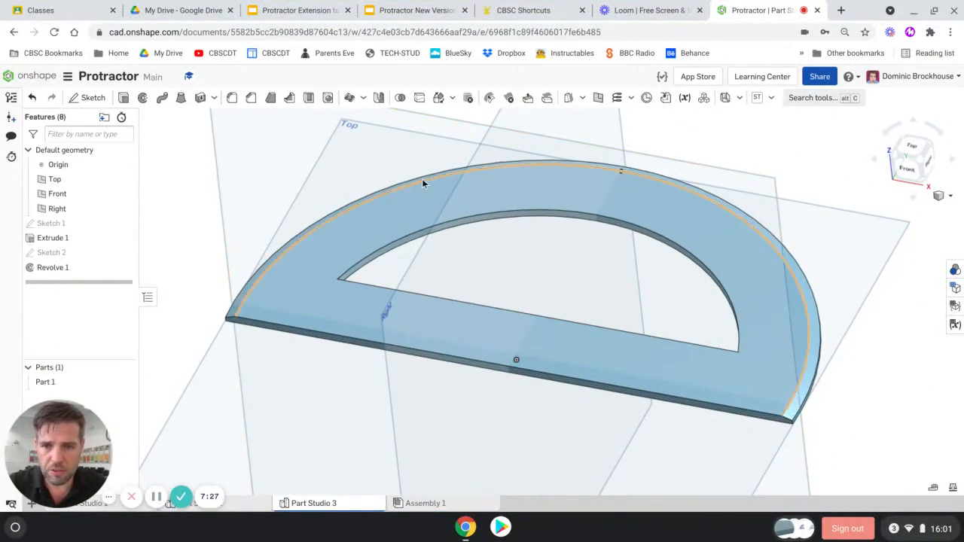
left_click(232, 98)
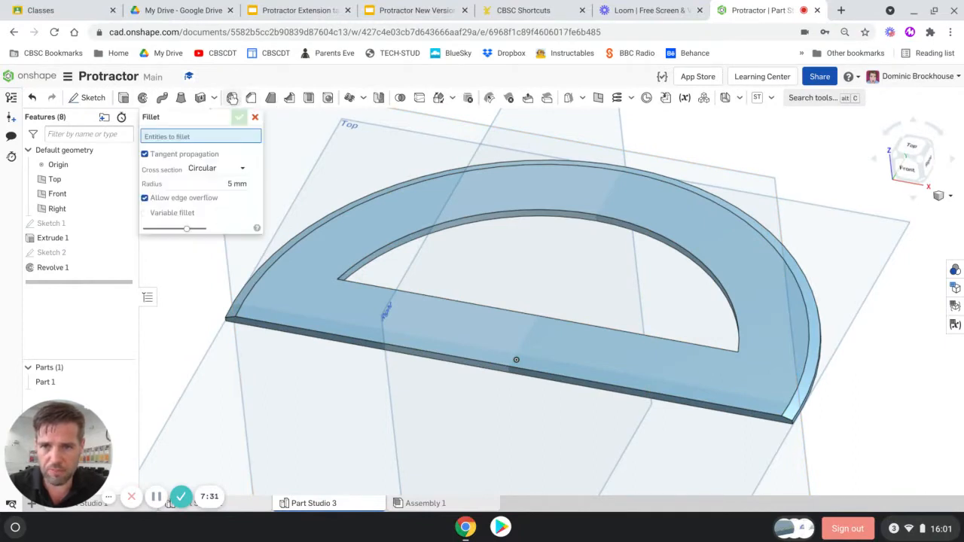
left_click(231, 183)
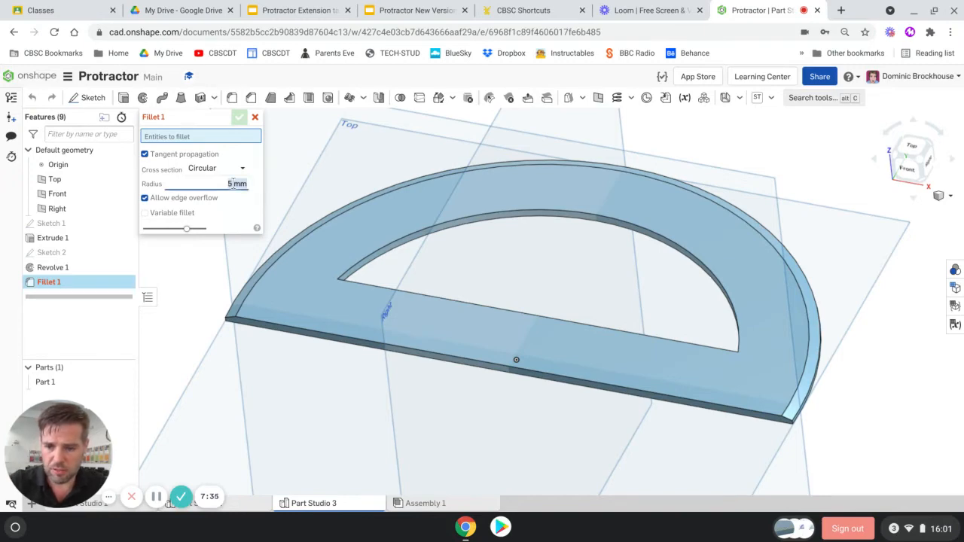
type("2")
key("Return")
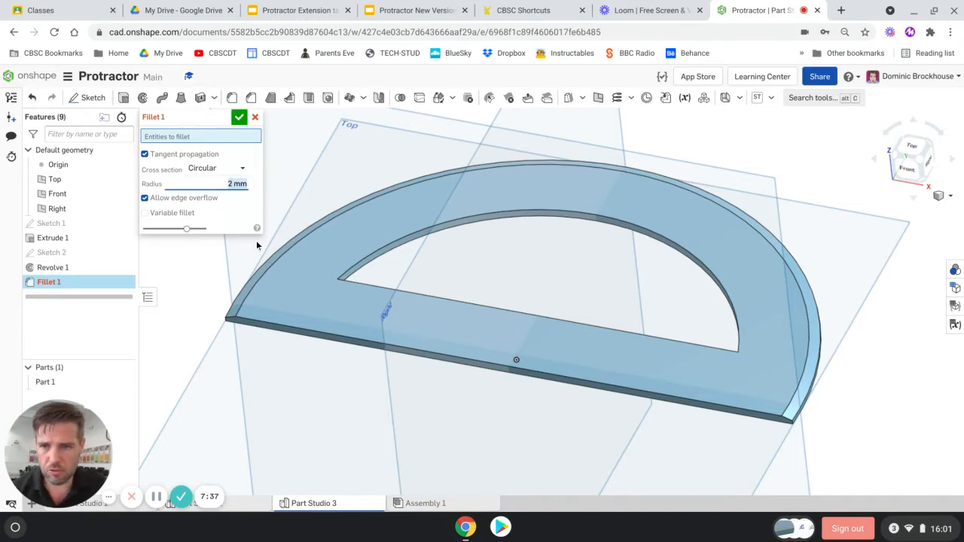
mouse_move(423, 300)
right_mouse_down()
mouse_move(442, 290)
mouse_move(408, 313)
mouse_move(433, 302)
right_mouse_up()
scroll(474, 229, "up", 5)
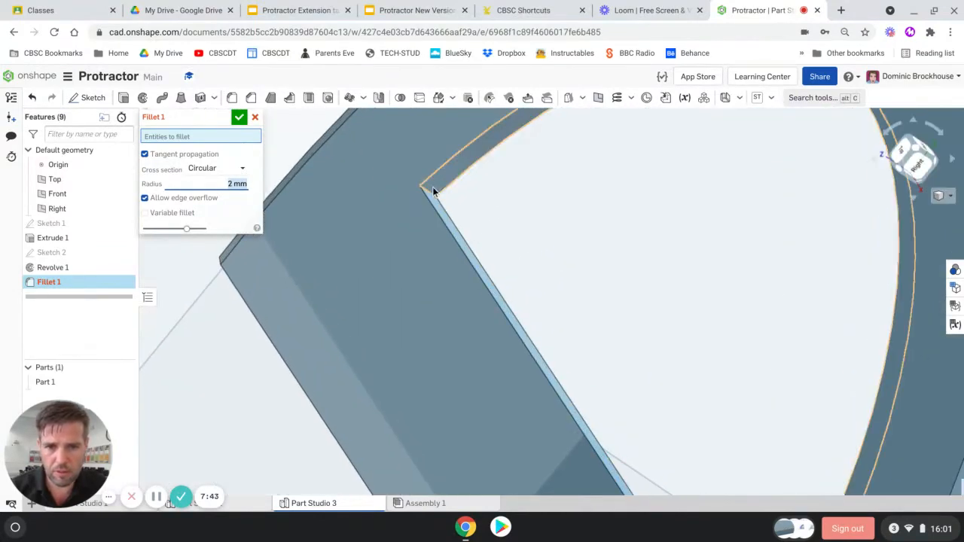
scroll(431, 193, "up", 3)
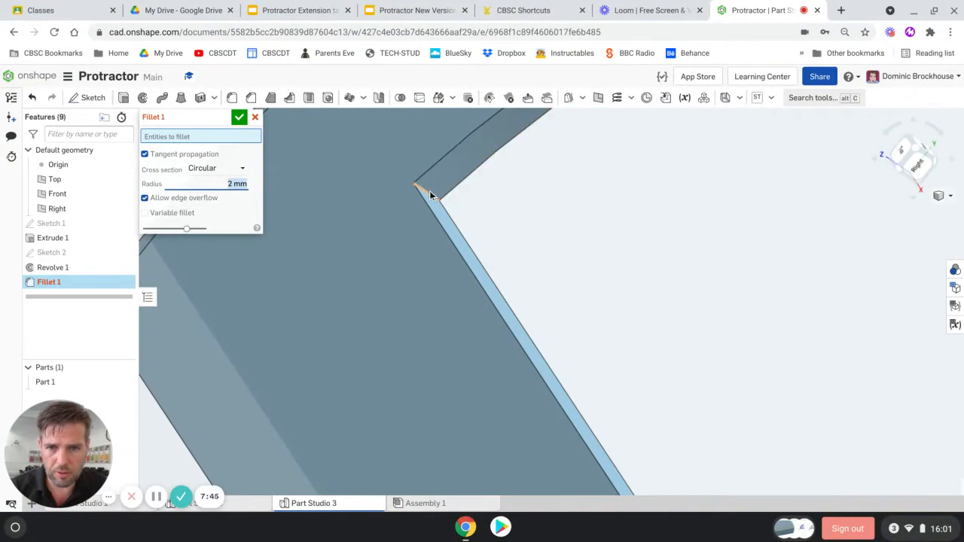
left_click(431, 195)
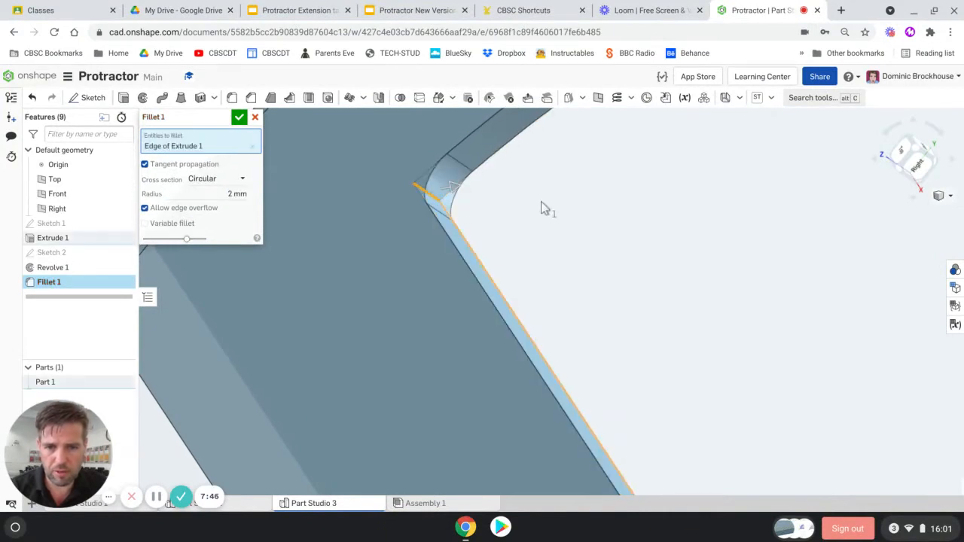
Add the vertical edge at the central cutout's other sharp corner to the 2 mm fillet
scroll(549, 213, "down", 8)
right_click_drag(594, 224, 678, 378)
scroll(603, 302, "up", 6)
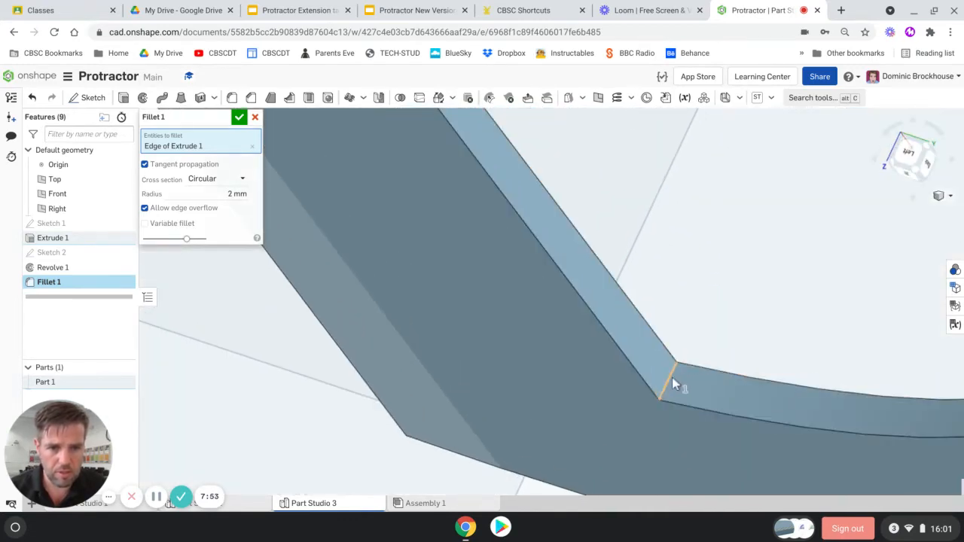
left_click(675, 384)
Add the short vertical edge at one outer corner, where the straight base meets the bevelled rim, to the fillet selection
scroll(673, 386, "down", 5)
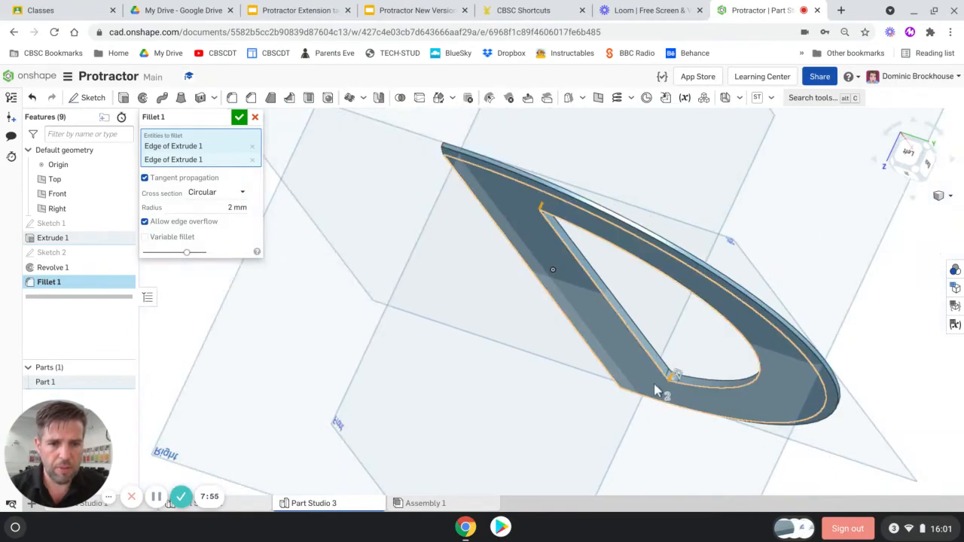
right_click_drag(655, 390, 692, 339)
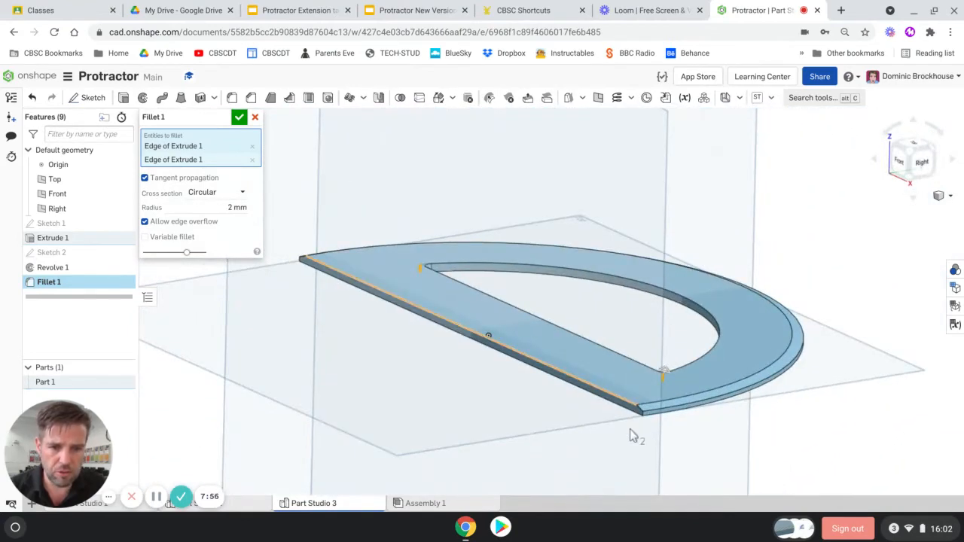
scroll(635, 433, "up", 5)
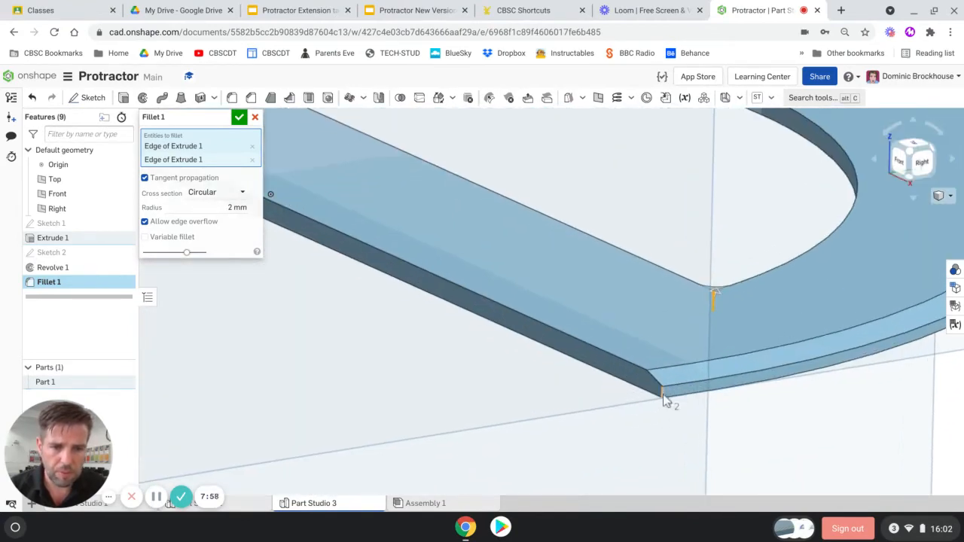
scroll(665, 402, "up", 2)
left_click(672, 389)
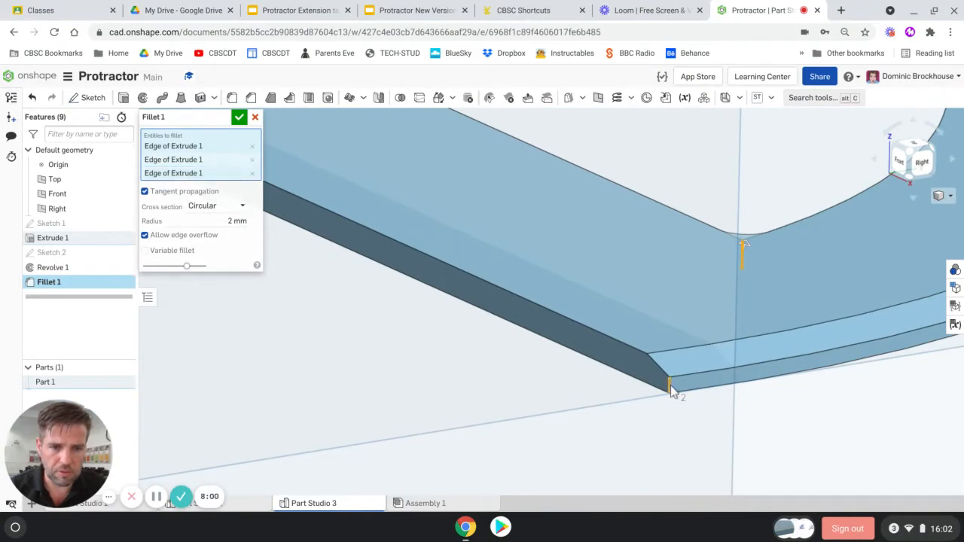
Add the short vertical edge at the base's opposite outer corner and accept the 2 mm fillet
scroll(514, 299, "down", 5)
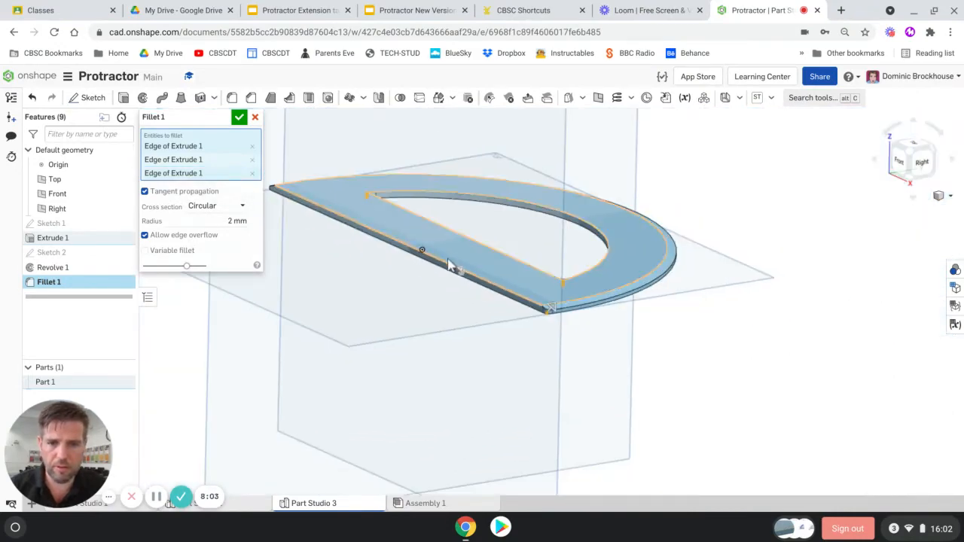
right_click_drag(452, 267, 293, 304)
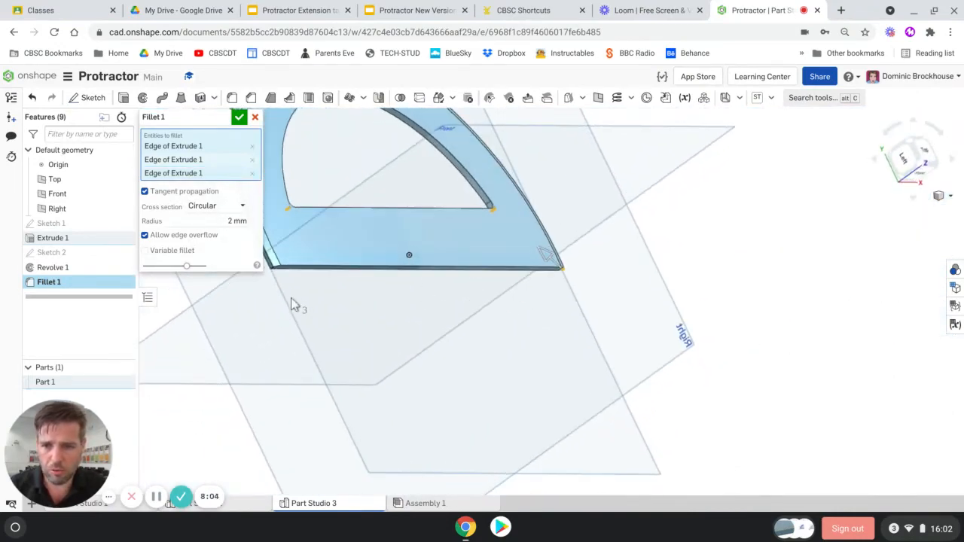
middle_click_drag(299, 290, 460, 323)
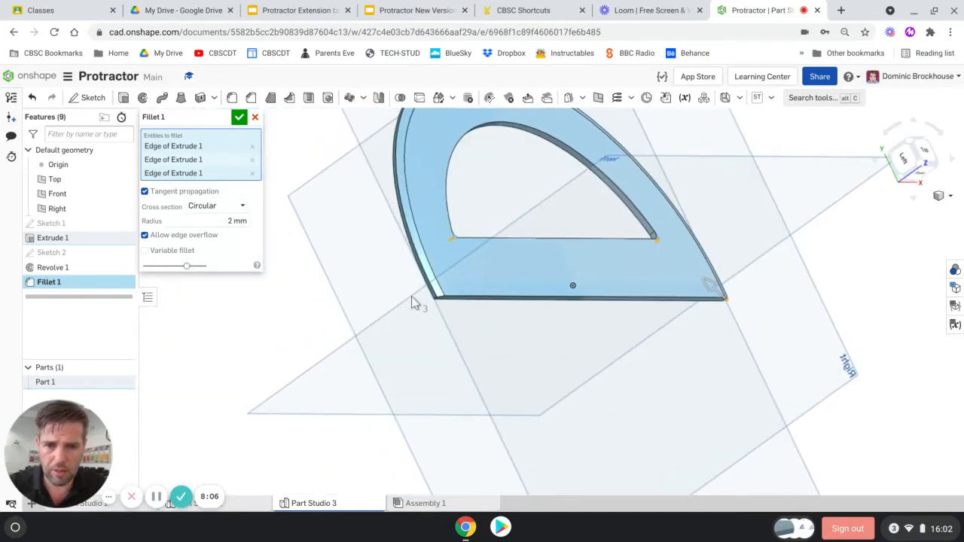
scroll(417, 302, "up", 5)
left_click(482, 318)
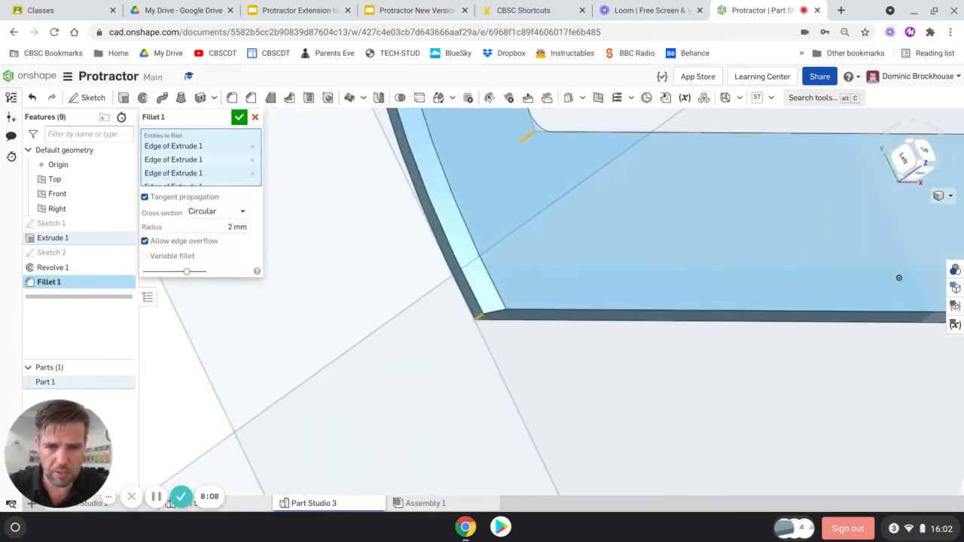
scroll(554, 312, "down", 5)
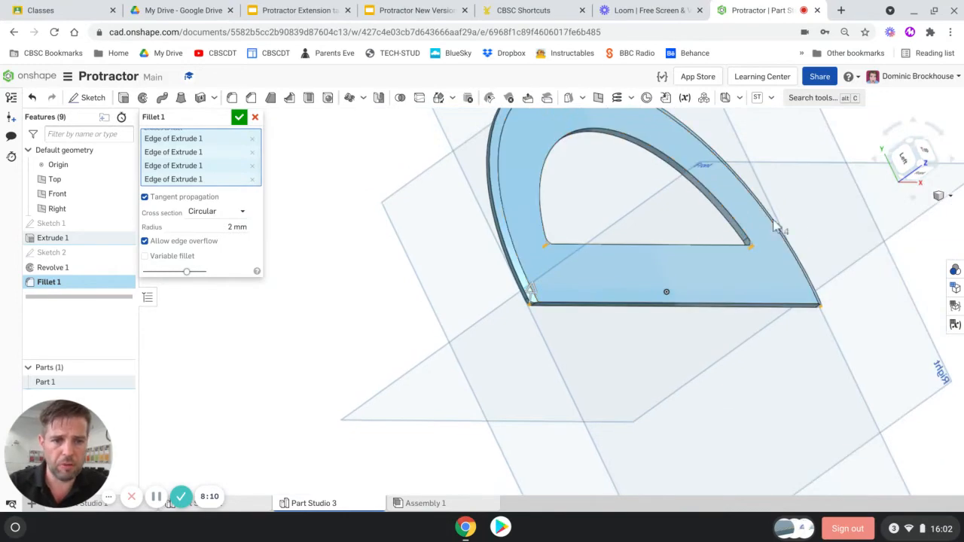
scroll(820, 209, "up", 3)
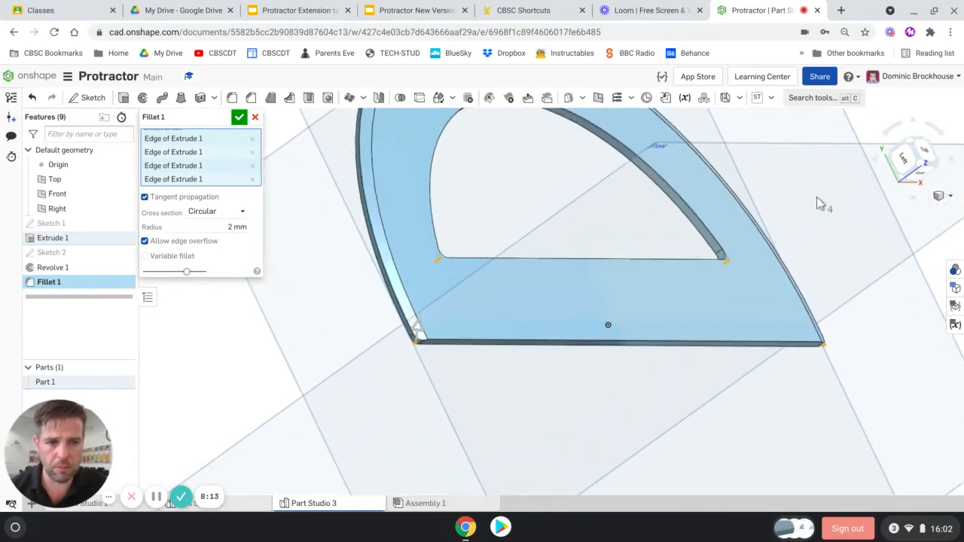
right_click_drag(820, 203, 765, 199)
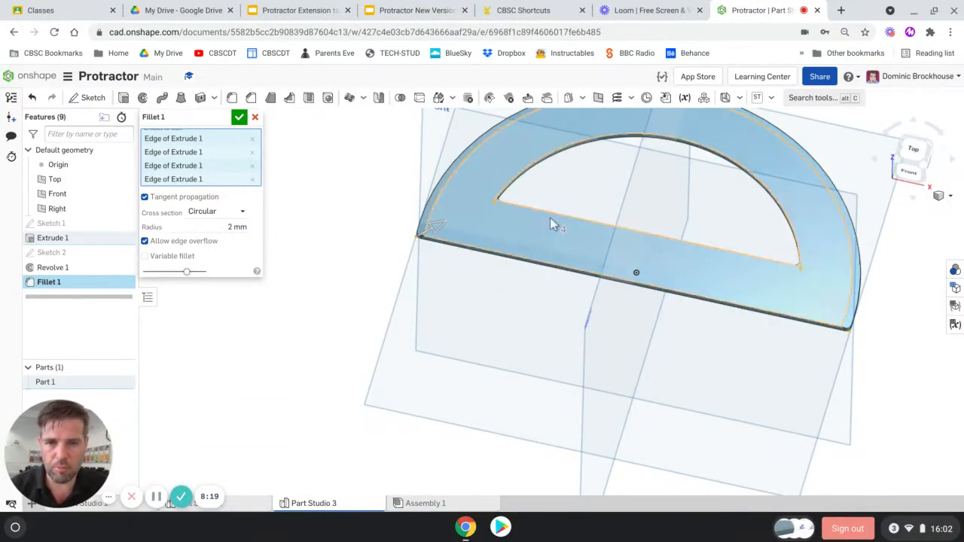
scroll(626, 206, "down", 2)
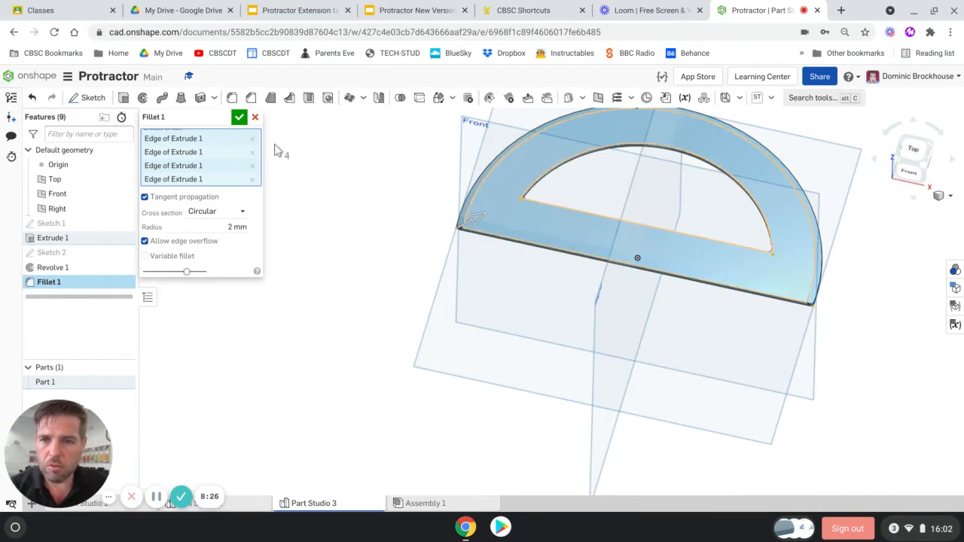
left_click(239, 118)
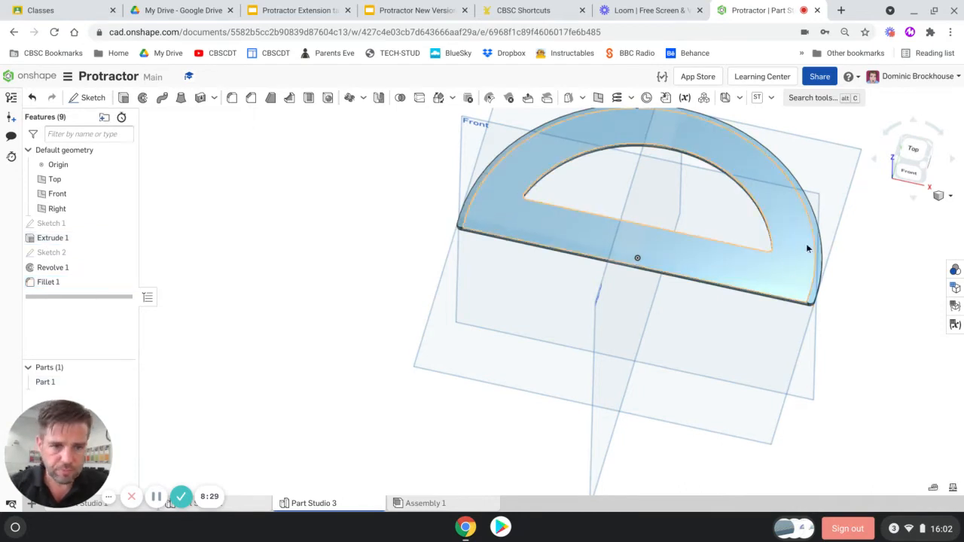
Examine the protractor's rounded corners, top face and bevelled rim from several angles
middle_click_drag(769, 244, 580, 310)
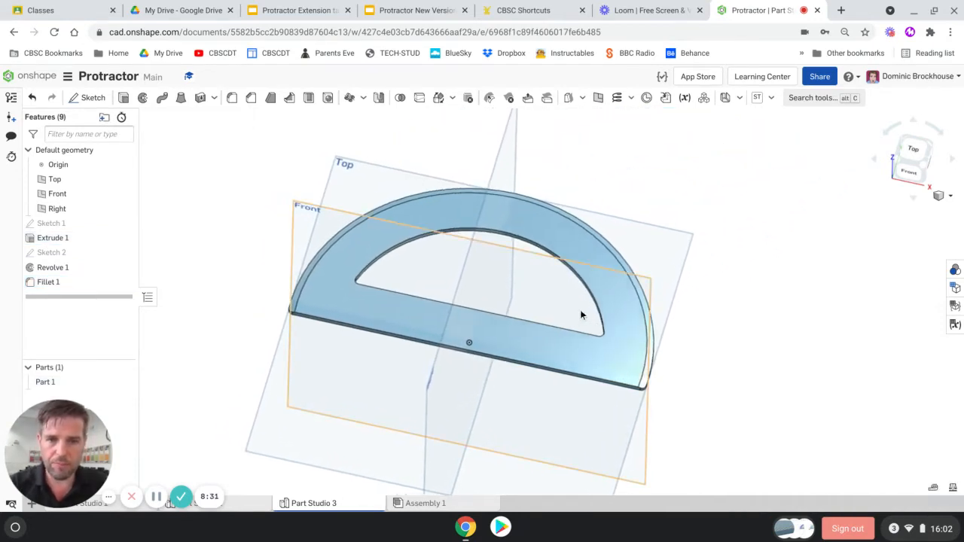
right_click_drag(684, 236, 700, 285)
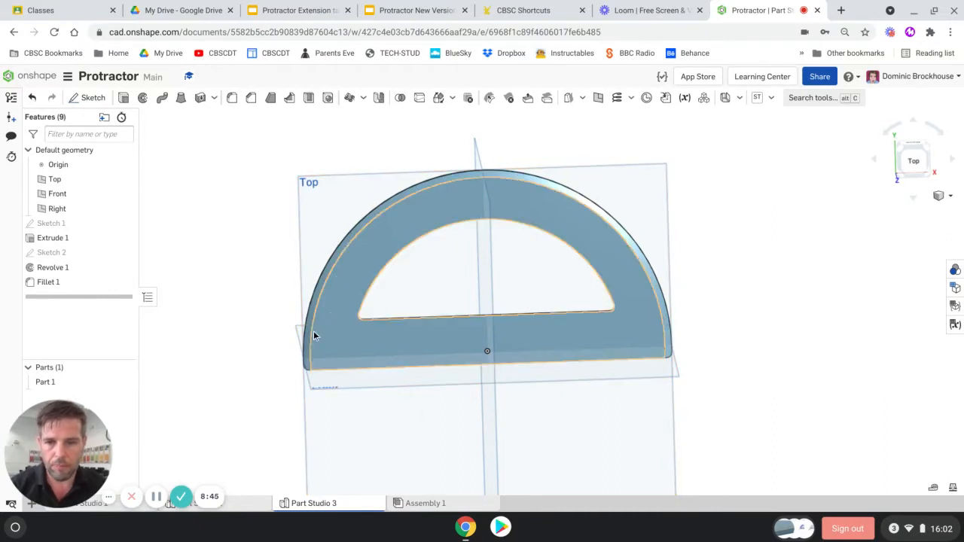
right_click_drag(338, 349, 304, 327)
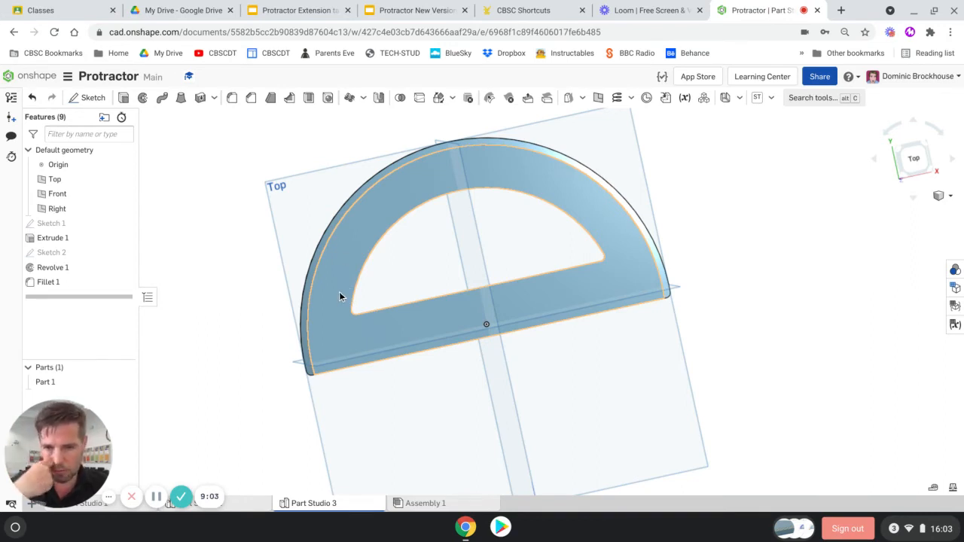
right_click_drag(515, 310, 490, 283)
scroll(386, 201, "up", 2)
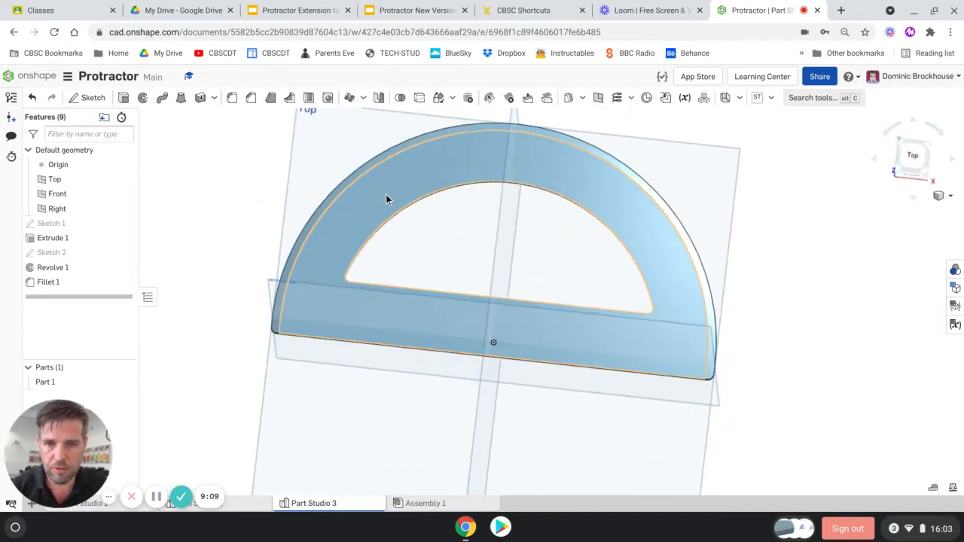
left_click(339, 189)
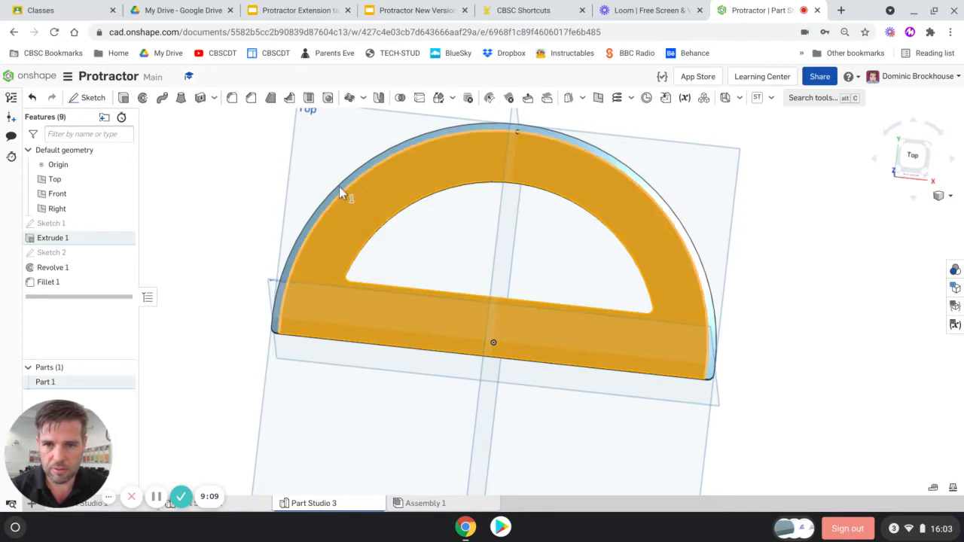
left_click(241, 188)
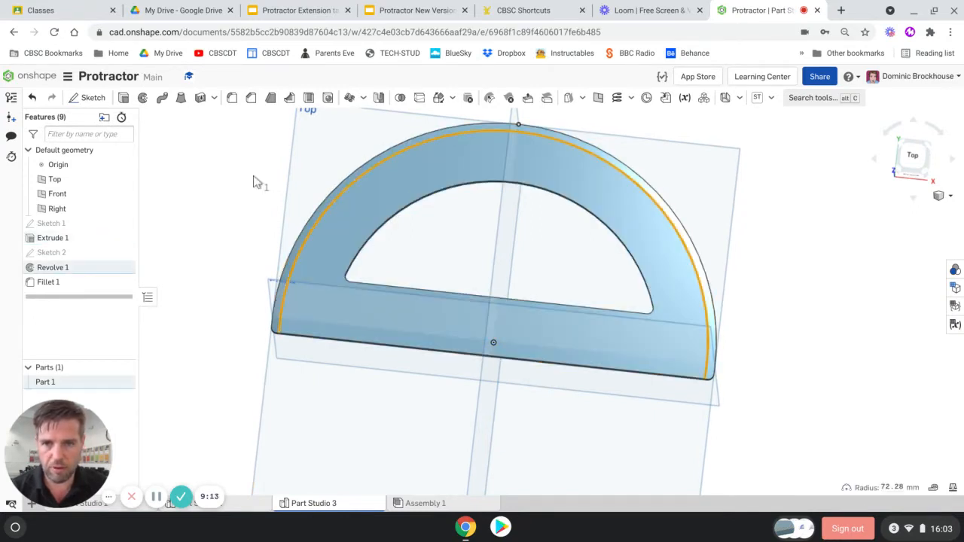
Start a sketch on the protractor's flat underside face, opposite the bevel, and view it normal to the sketch plane
mouse_move(211, 196)
right_mouse_down()
mouse_move(282, 226)
mouse_move(389, 239)
mouse_move(385, 247)
mouse_move(368, 239)
right_mouse_up()
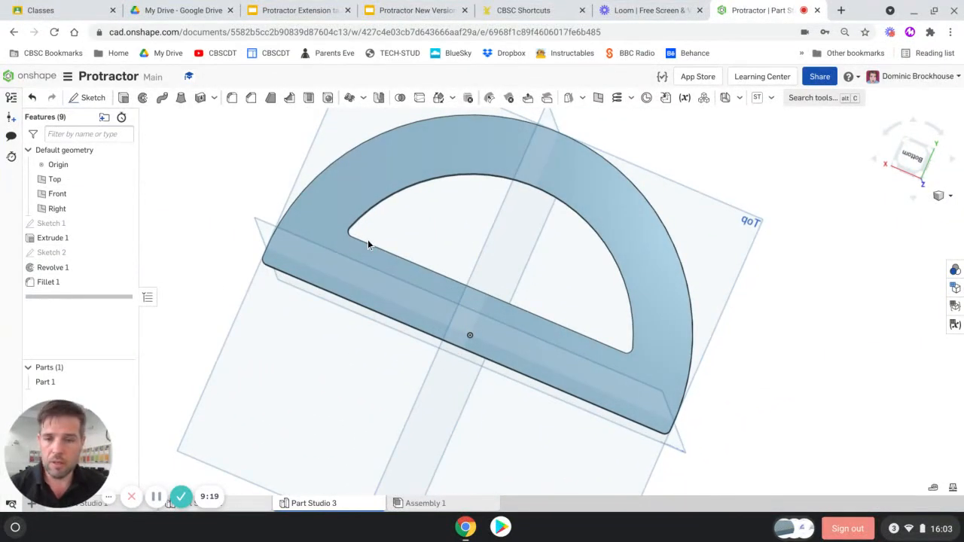
left_click(365, 181)
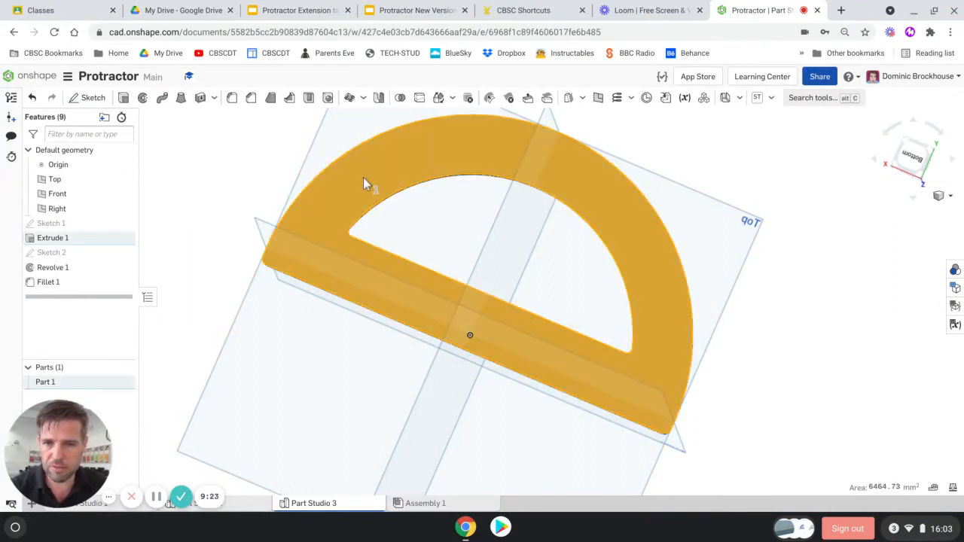
left_click(88, 99)
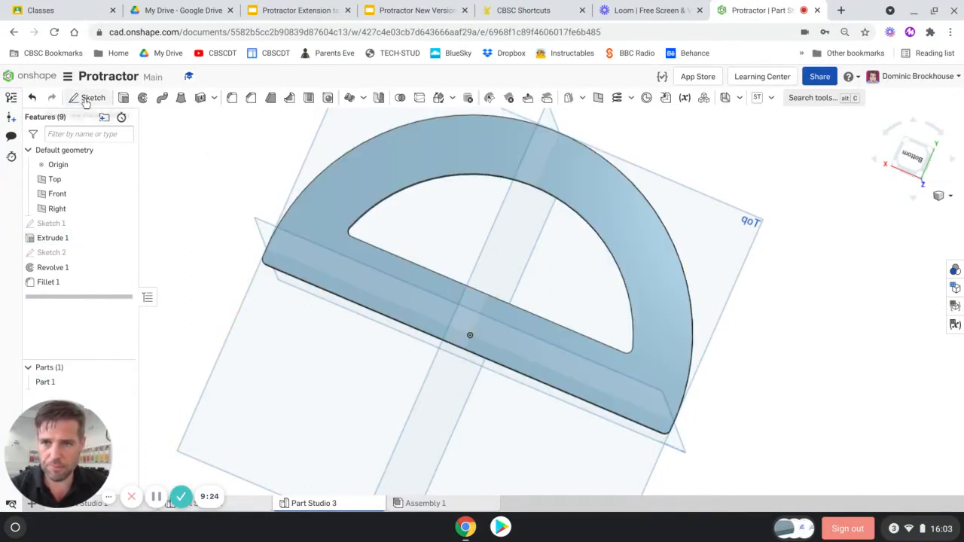
right_click(211, 239)
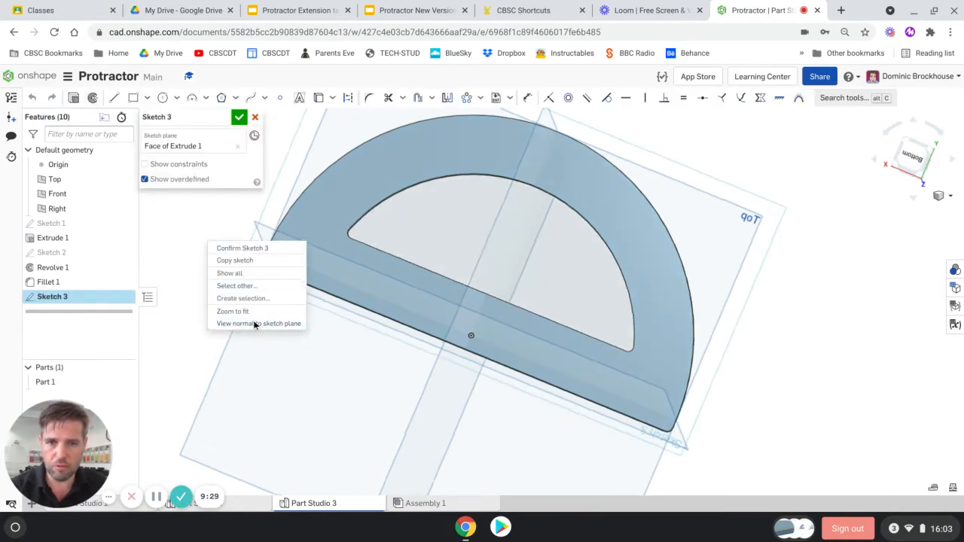
left_click(254, 324)
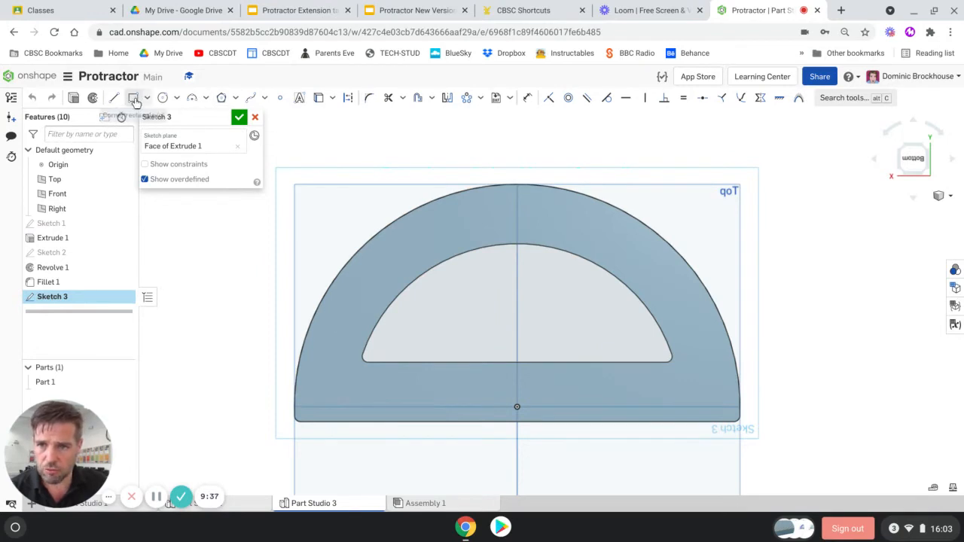
Sketch a corner rectangle about 9 by 1.4 mm, starting on the outer arc level with the origin and extending inward
left_click(133, 100)
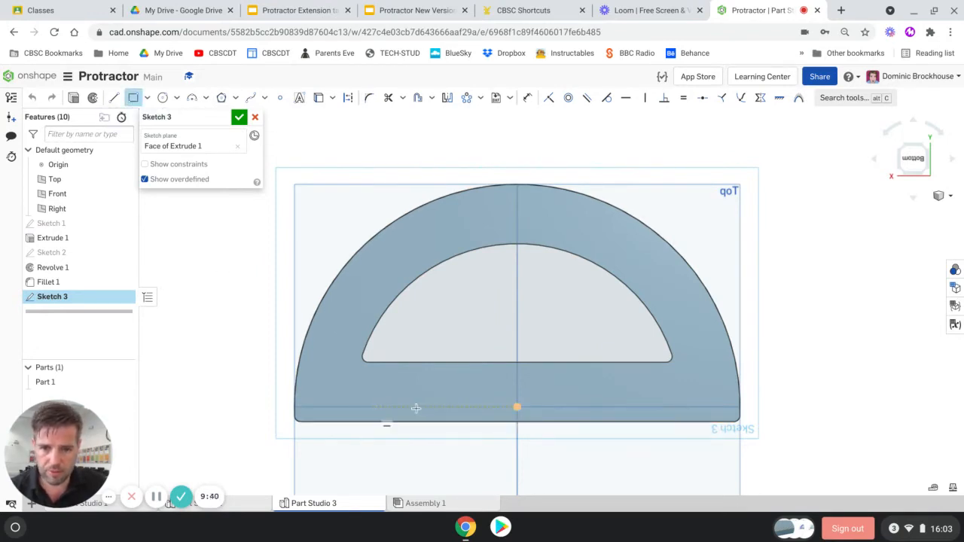
scroll(423, 408, "up", 1)
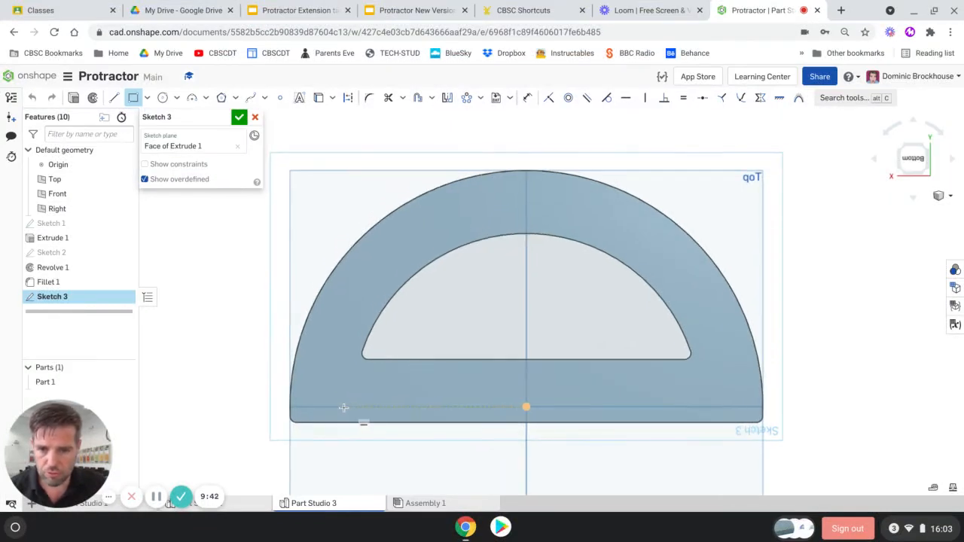
scroll(332, 411, "up", 2)
scroll(288, 405, "up", 2)
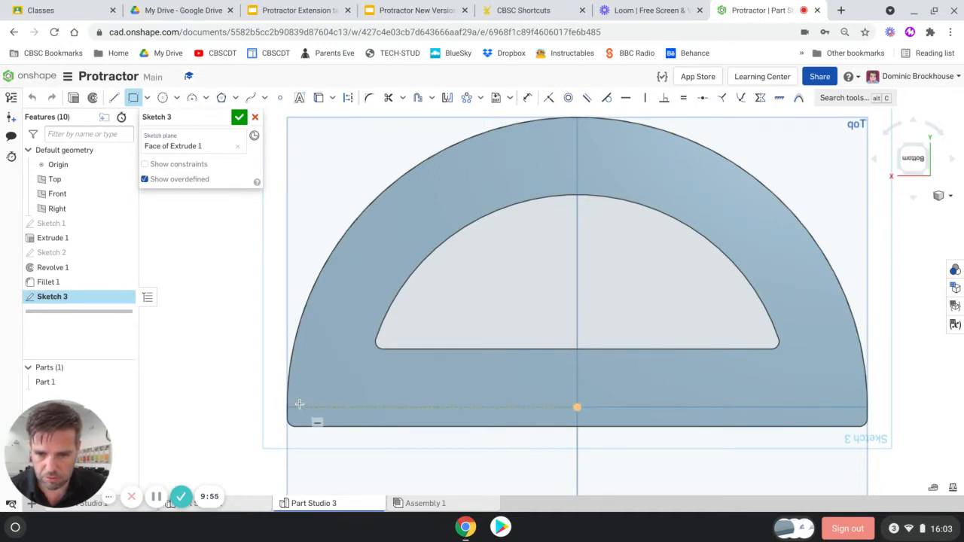
scroll(299, 404, "up", 3)
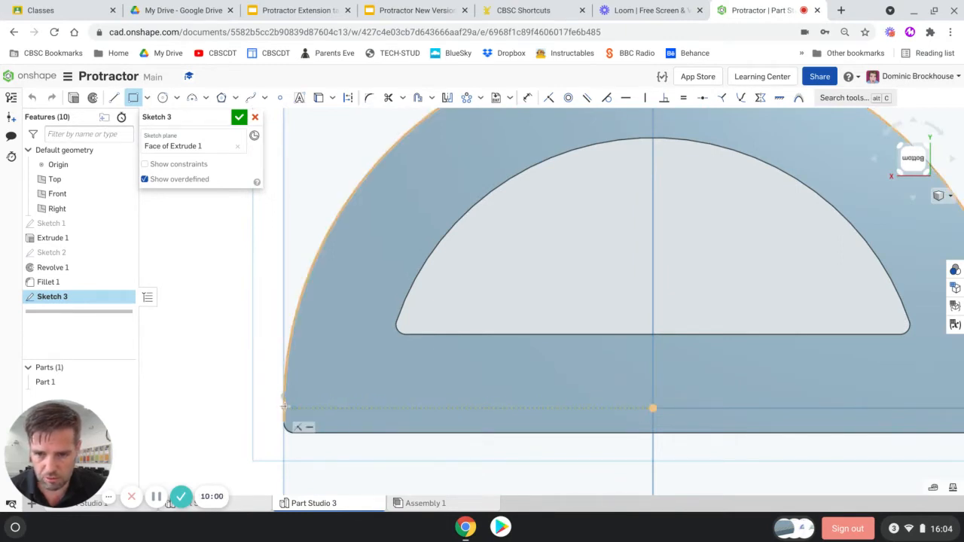
left_click(284, 408)
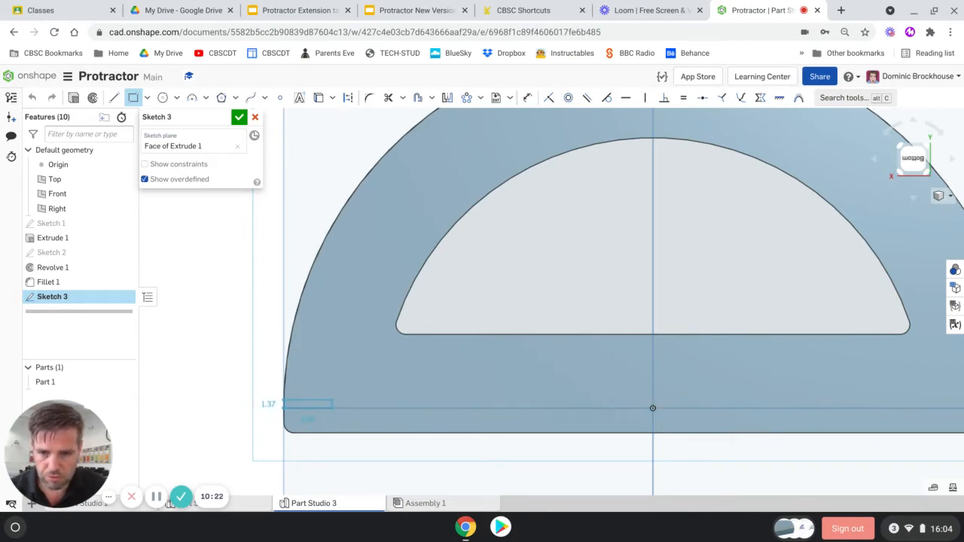
left_click(327, 406)
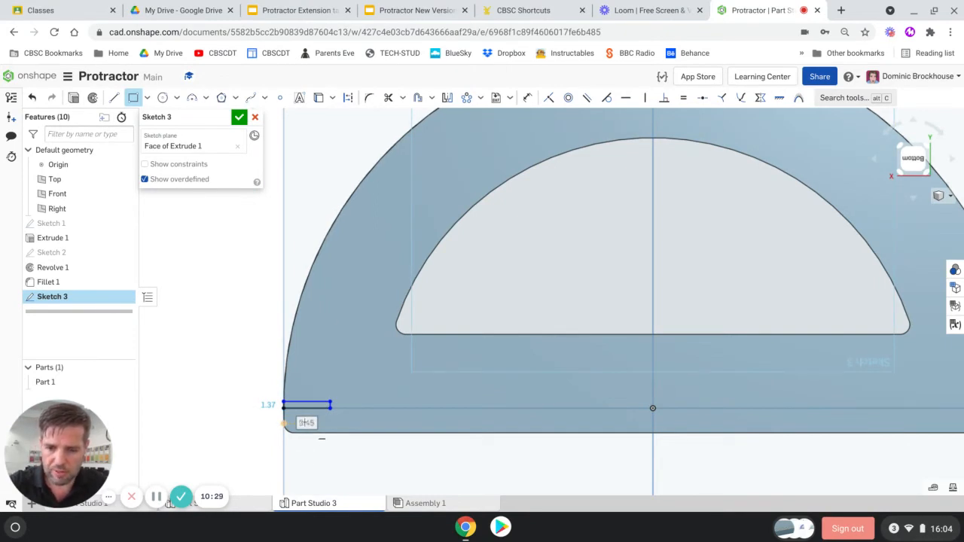
Set the rectangle's length to 3 mm and its height to 0.2 mm
type("3")
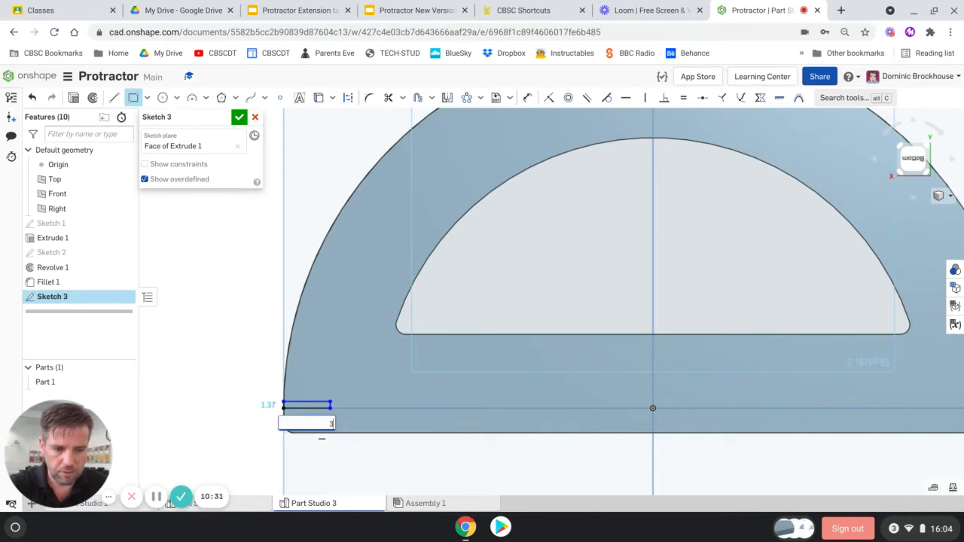
key("Return")
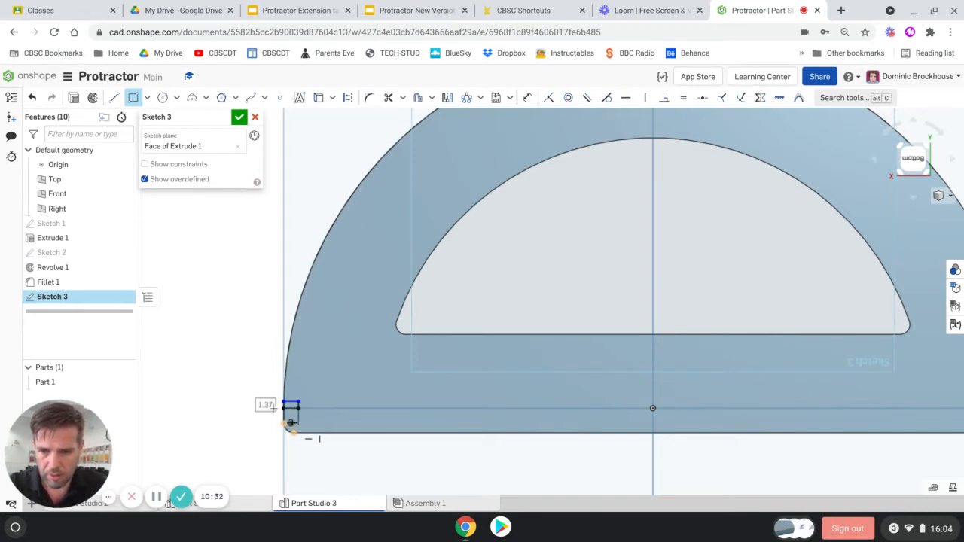
type("0.2")
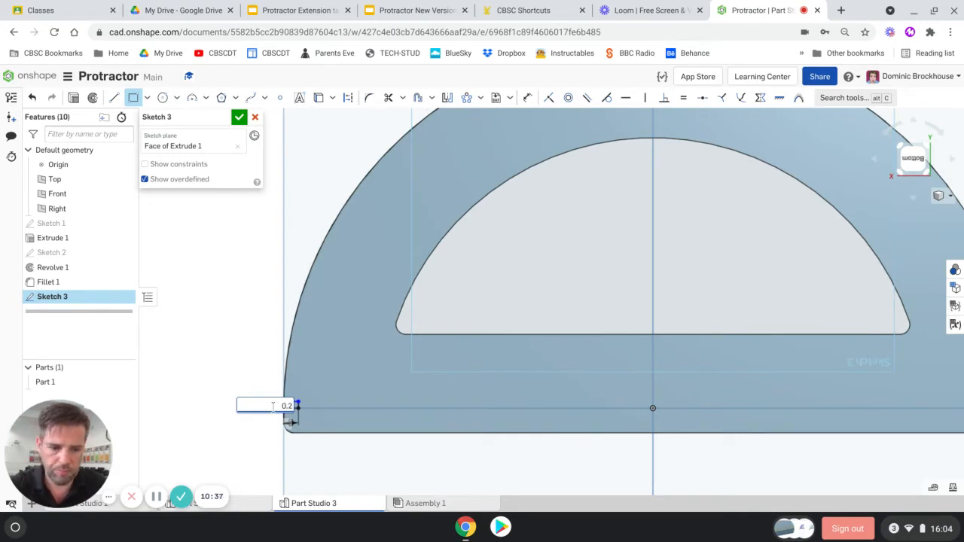
key("Return")
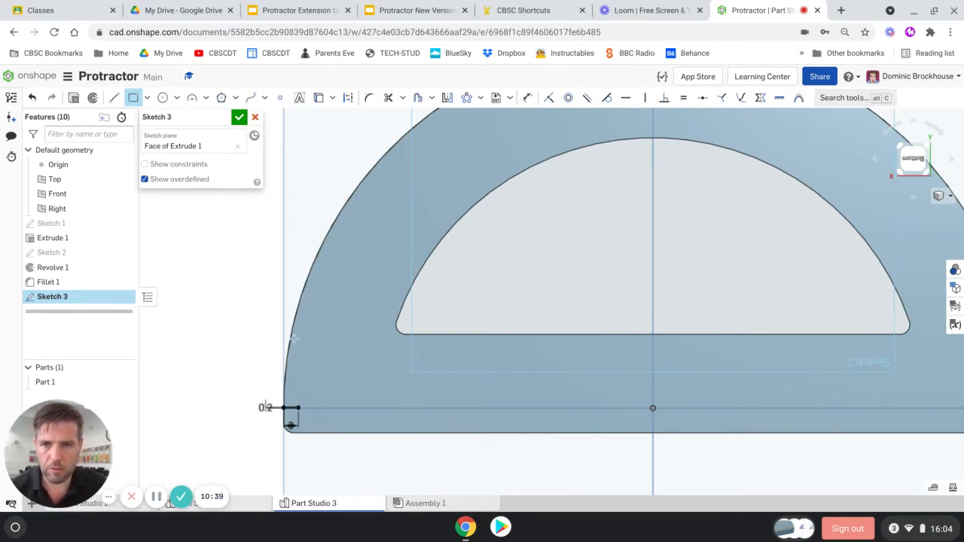
Review the instructions in the Protractor New Version slides in Google Slides, then return to the Protractor Part Studio in Onshape
left_click(417, 10)
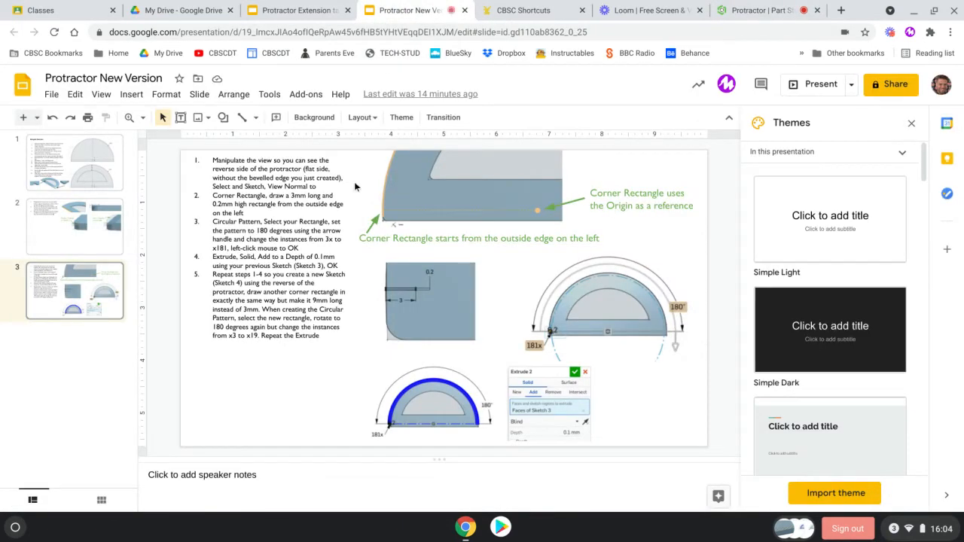
left_click(86, 176)
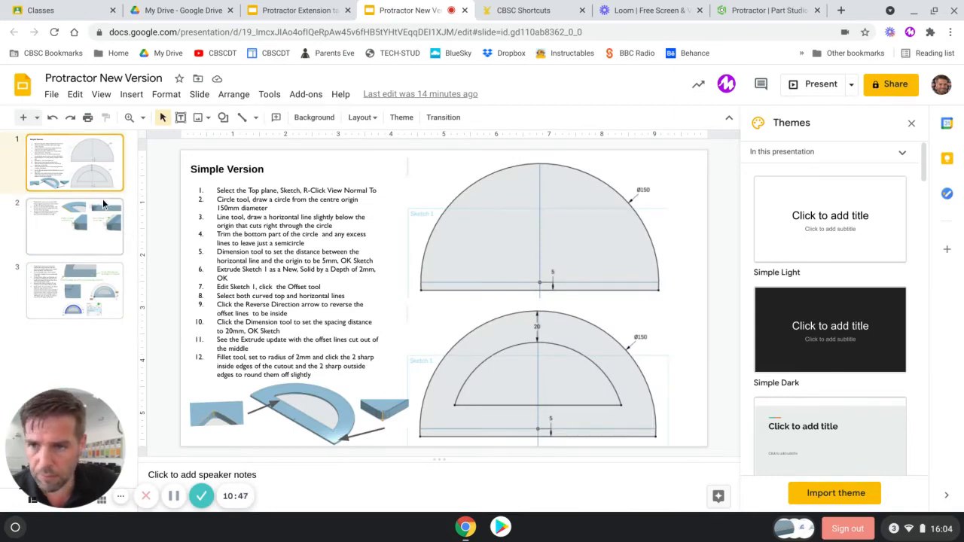
left_click(85, 237)
left_click(64, 298)
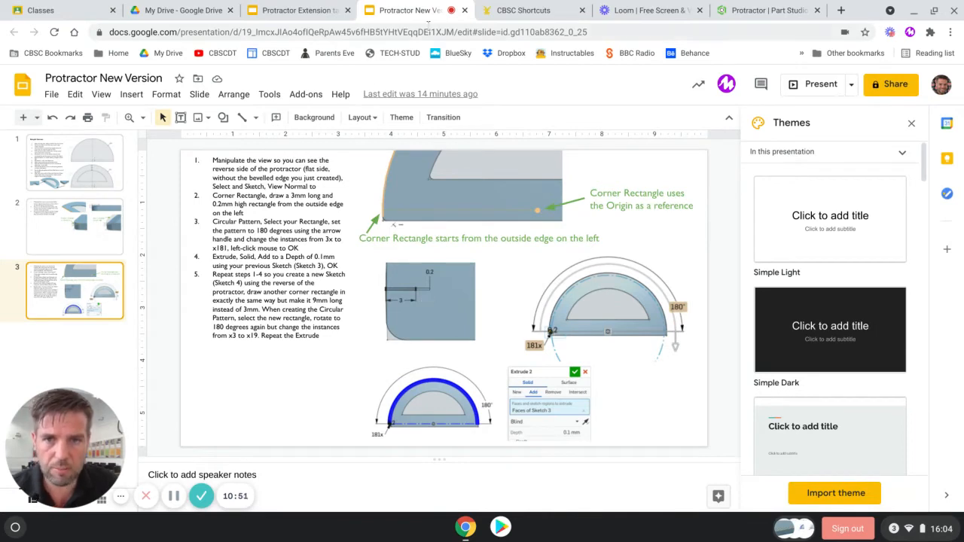
left_click(774, 11)
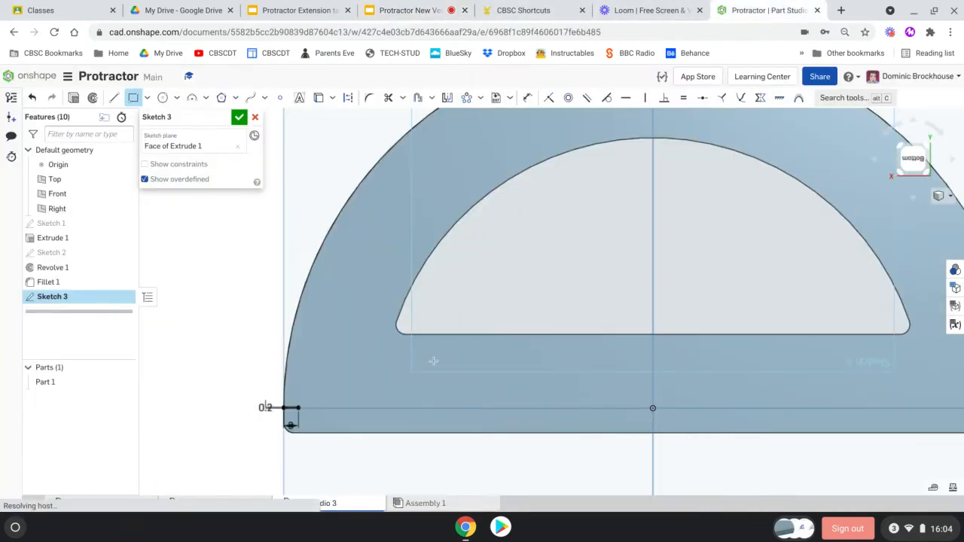
Start a circular pattern of the 3 by 0.2 mm rectangle about the origin, spanning 180° over the protractor's arc
scroll(301, 418, "down", 2)
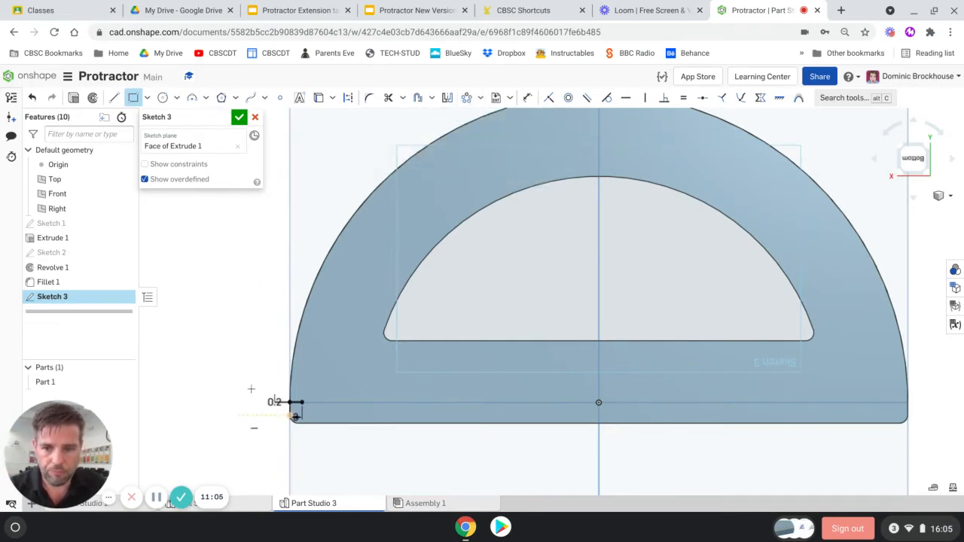
left_click(132, 100)
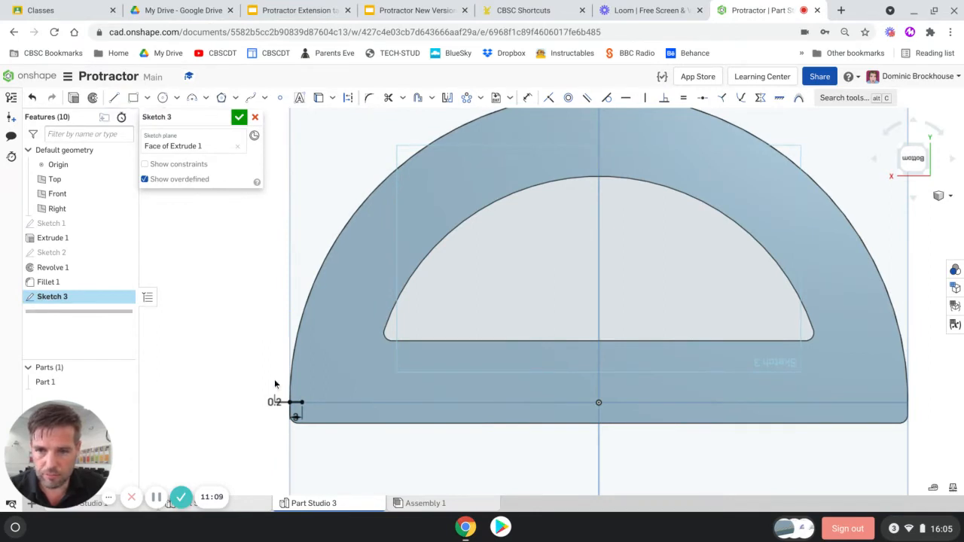
left_click_drag(261, 385, 317, 413)
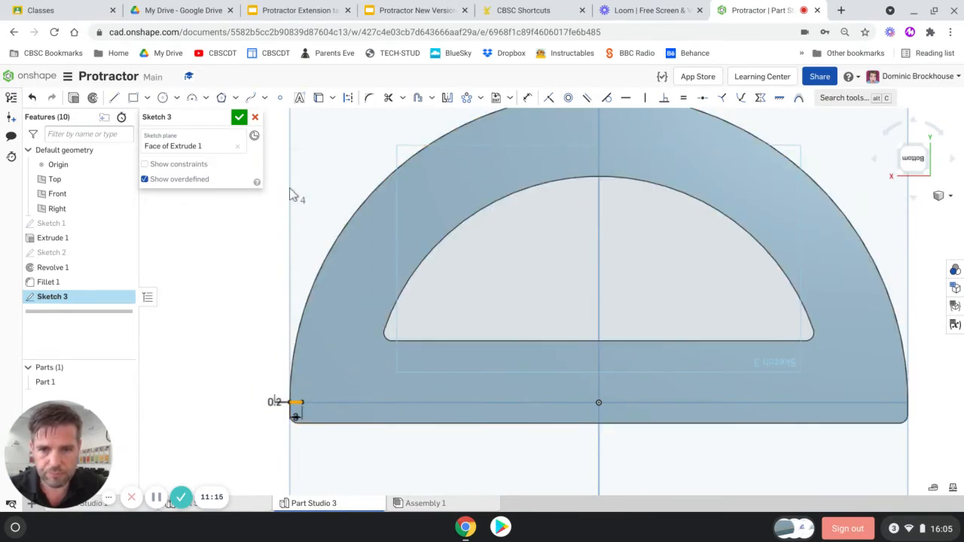
left_click(467, 101)
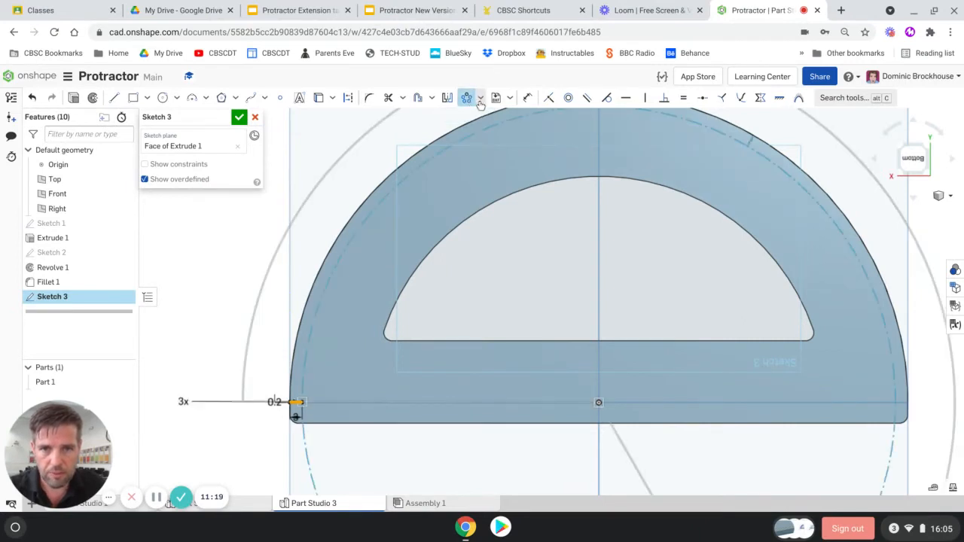
left_click(480, 99)
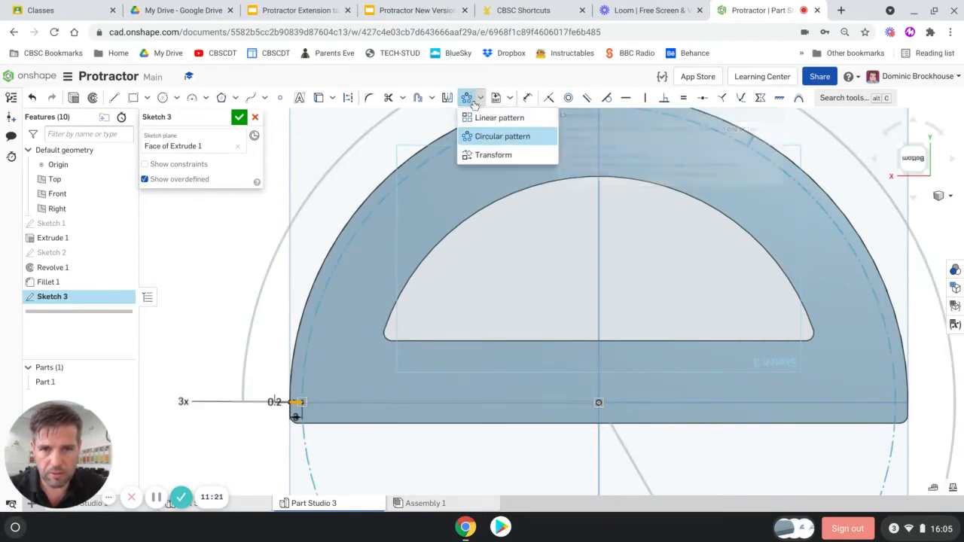
scroll(407, 147, "down", 5)
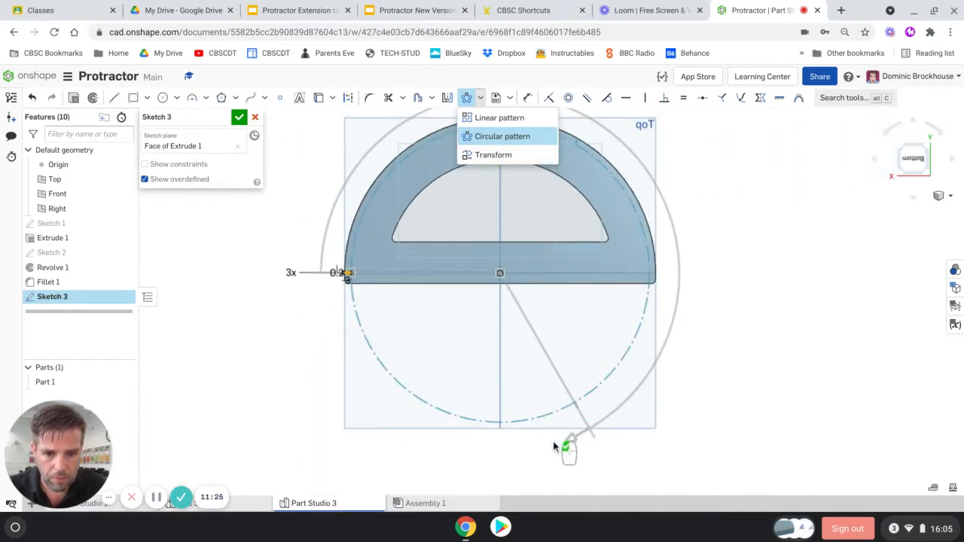
left_click_drag(572, 442, 659, 183)
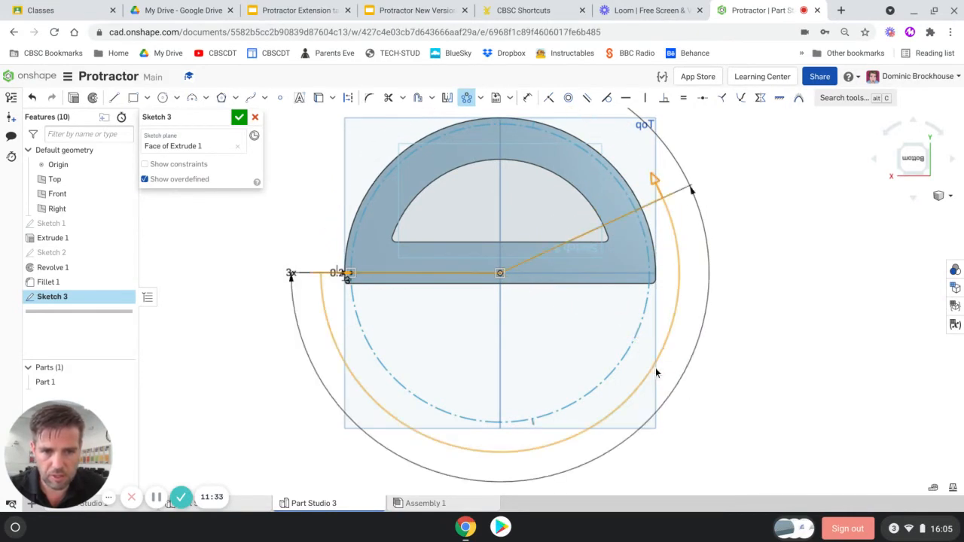
left_click(660, 181)
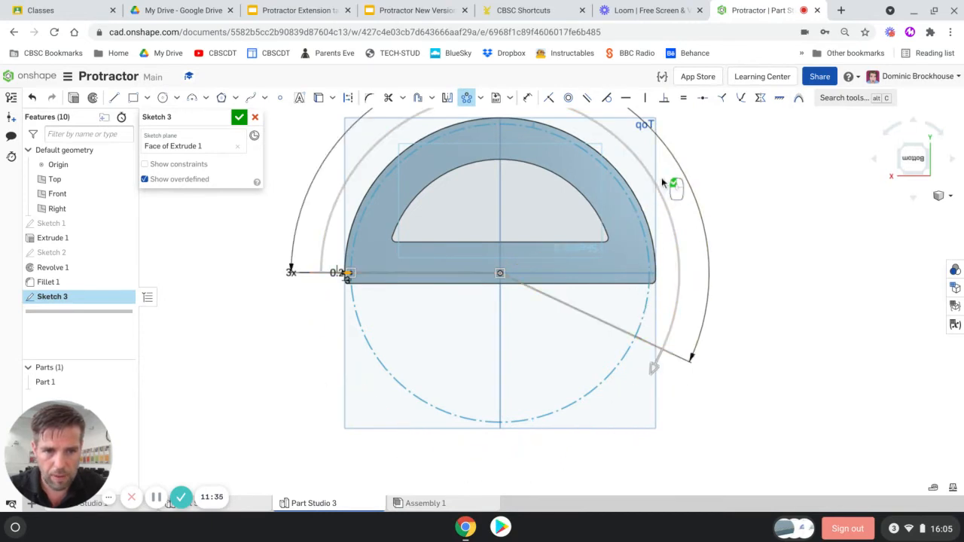
left_click_drag(654, 370, 680, 297)
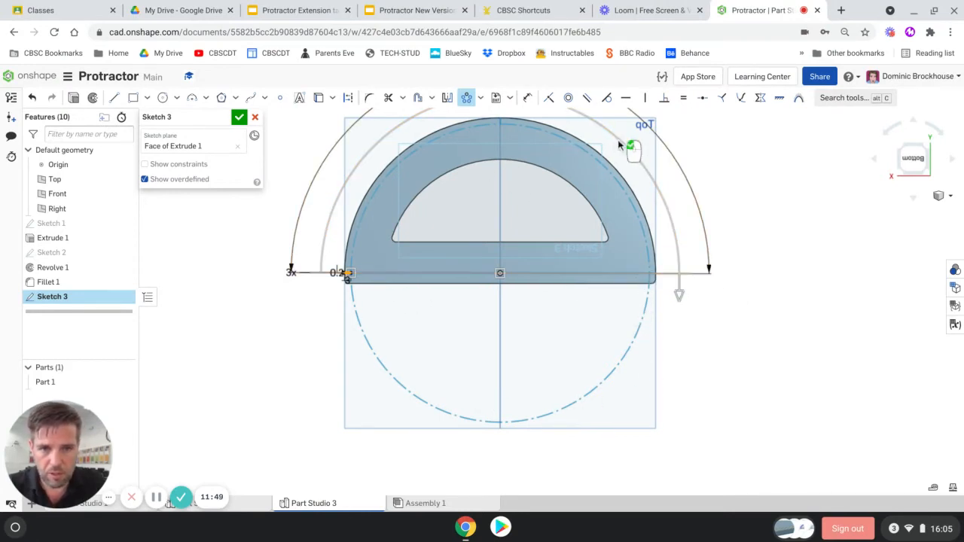
Set the circular pattern to 181 instances, apply it and finish the sketch
mouse_move(623, 213)
middle_mouse_down()
mouse_move(609, 361)
mouse_move(607, 352)
middle_mouse_up()
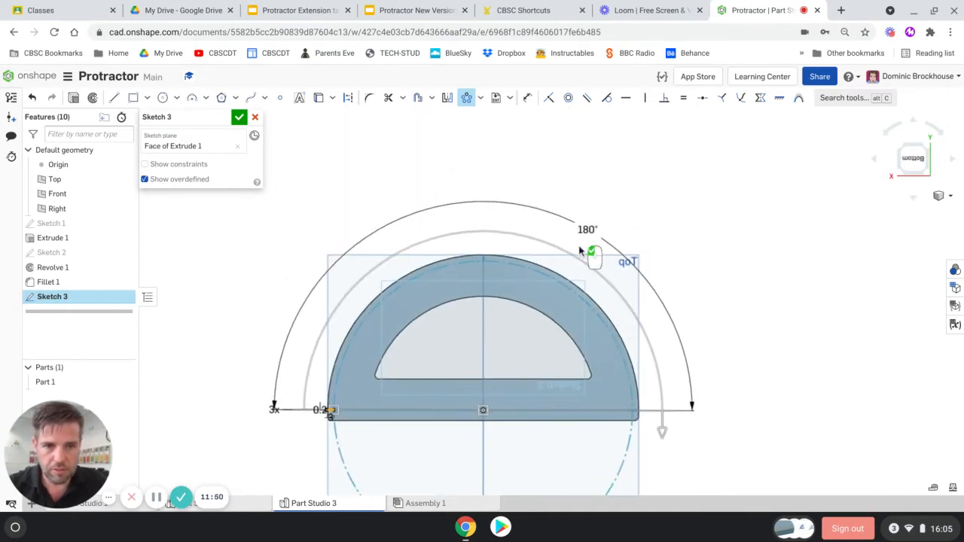
middle_click_drag(592, 255, 595, 221)
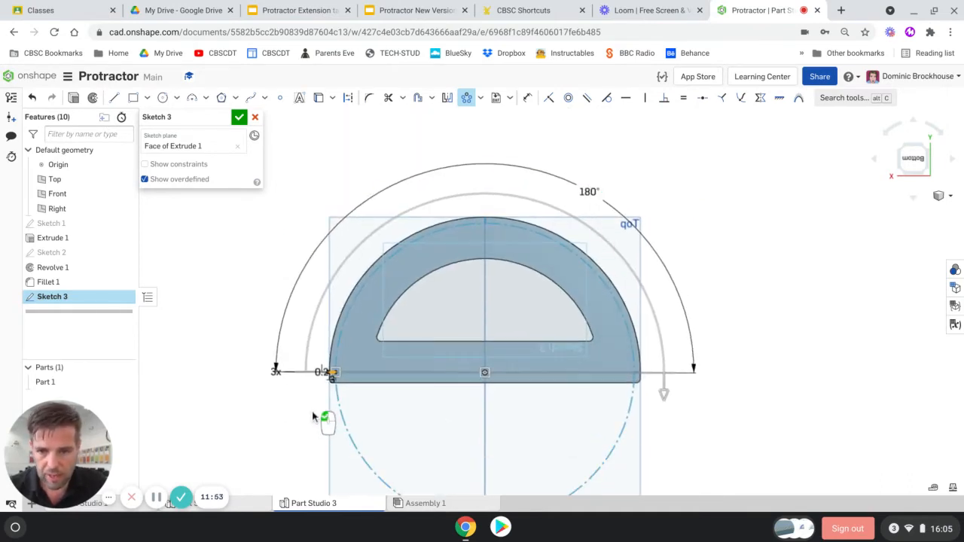
scroll(305, 406, "up", 2)
mouse_move(270, 367)
left_mouse_down()
mouse_move(293, 416)
mouse_move(277, 405)
left_mouse_up()
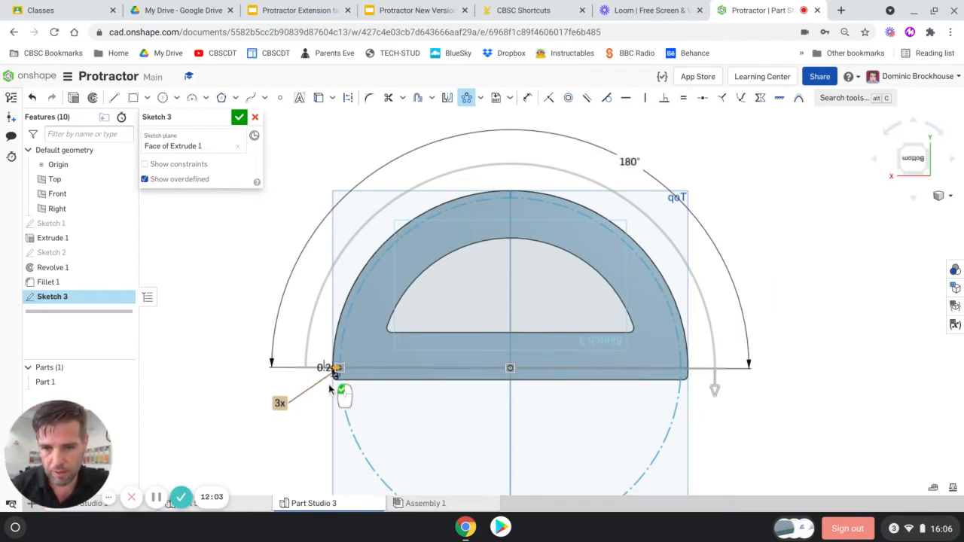
scroll(339, 387, "up", 2)
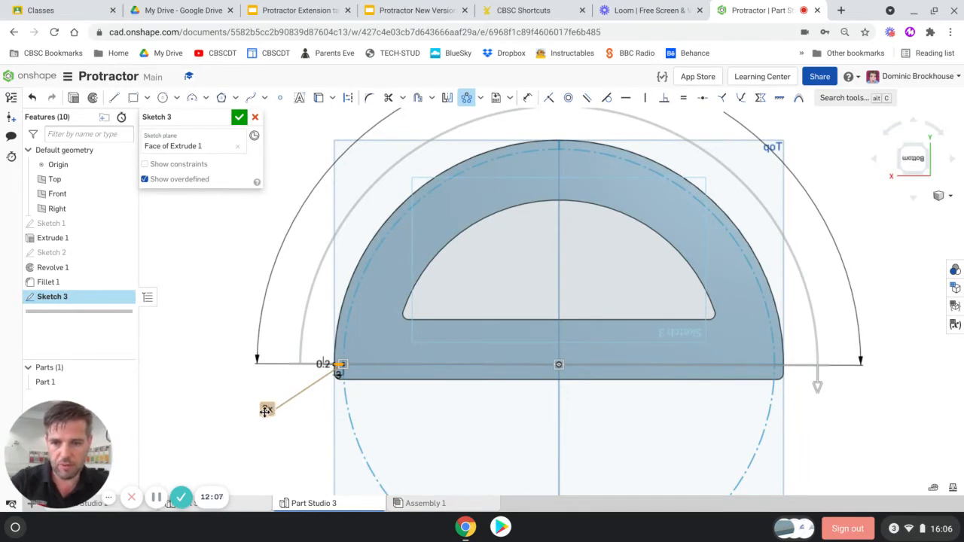
double_click(265, 411)
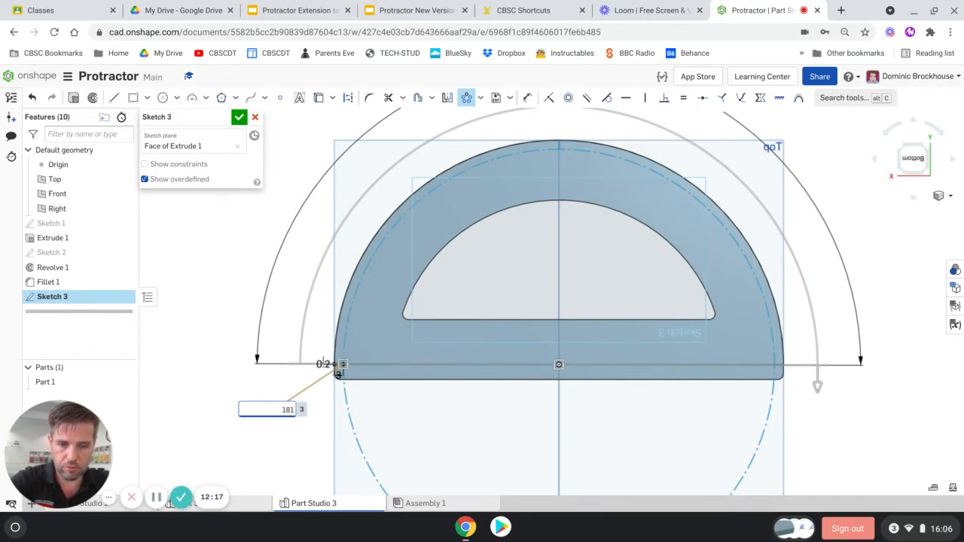
key("Return")
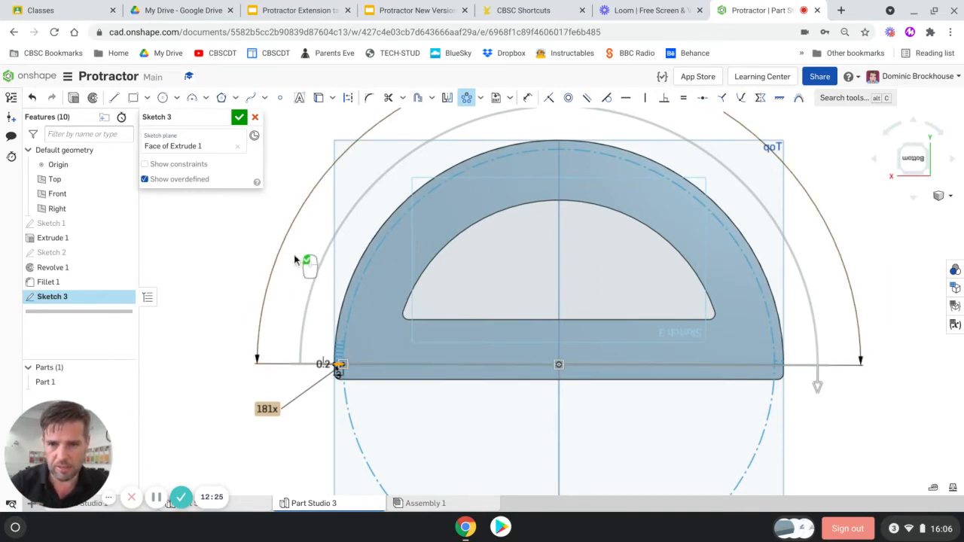
left_click(207, 259)
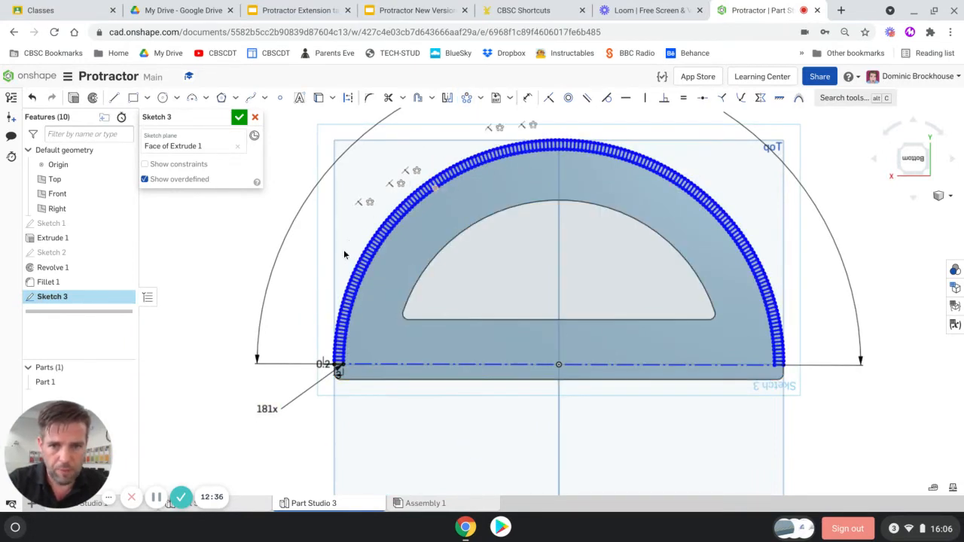
left_click(239, 118)
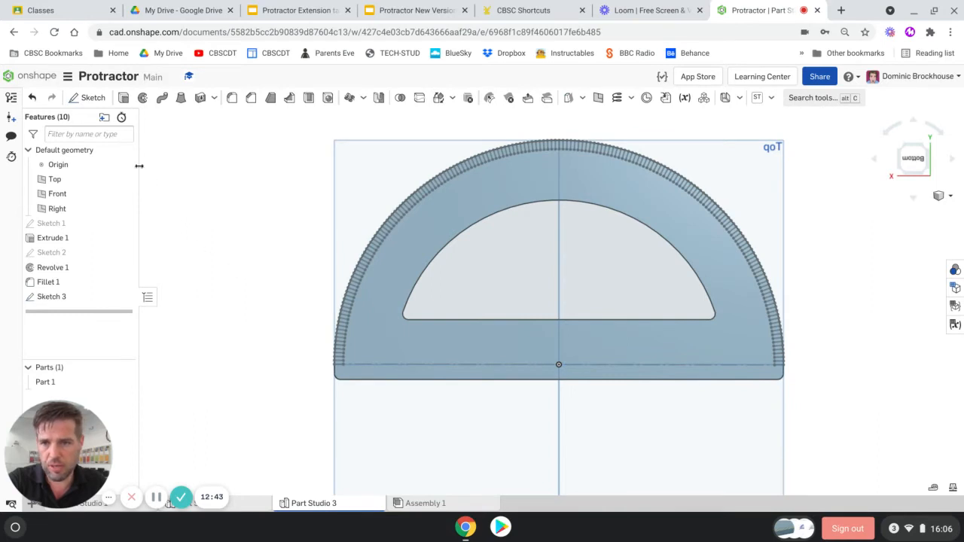
Extrude the patterned rectangles of Sketch 3 as a solid Add with a blind depth of 0.1 mm
left_click(124, 98)
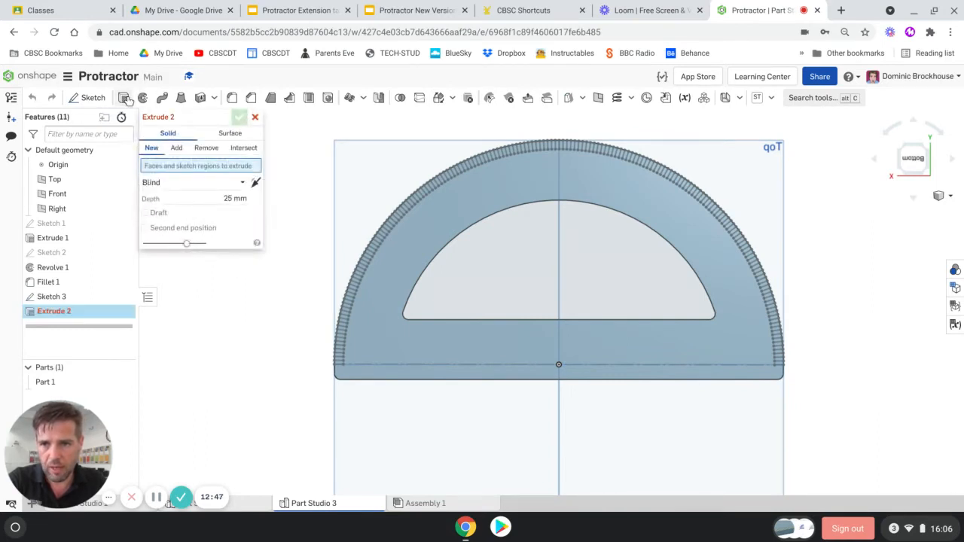
left_click(178, 149)
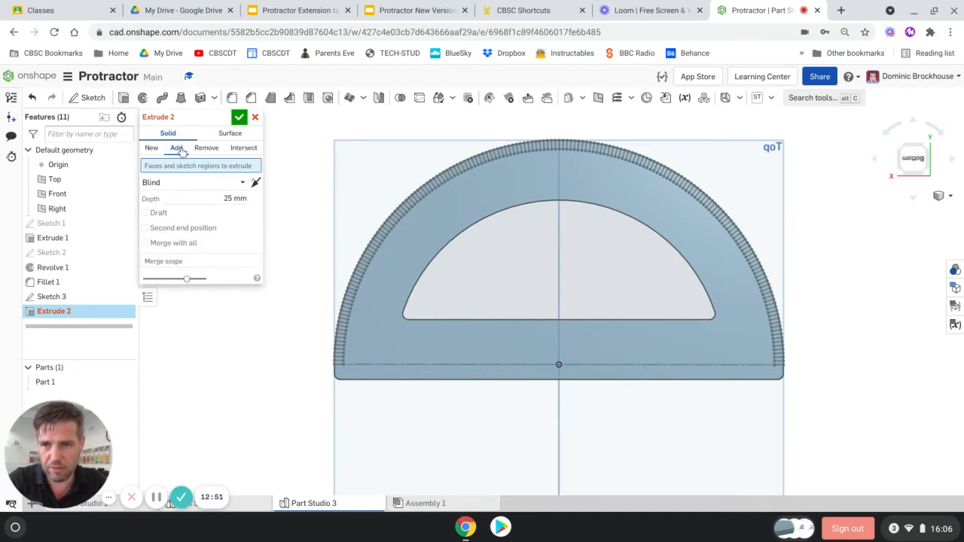
left_click(235, 197)
type("0.1")
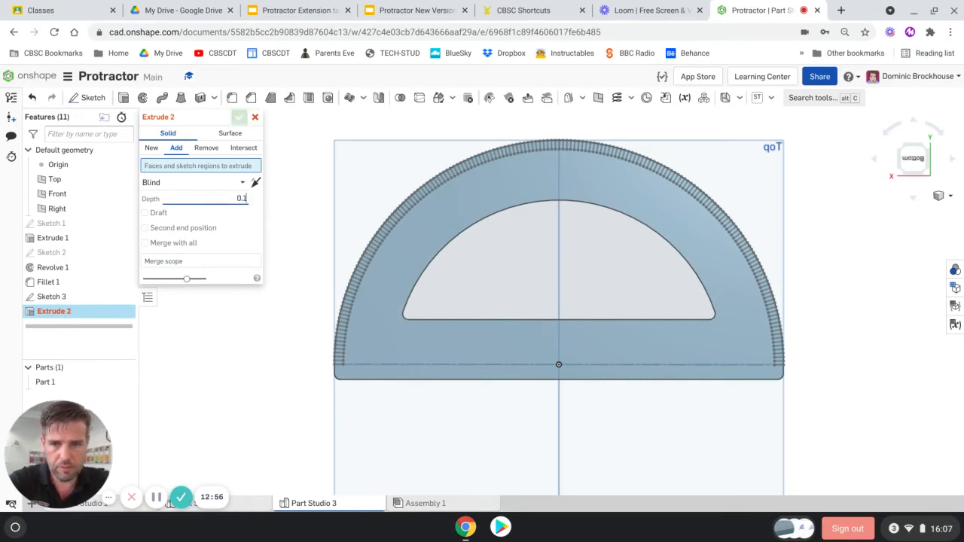
key("Return")
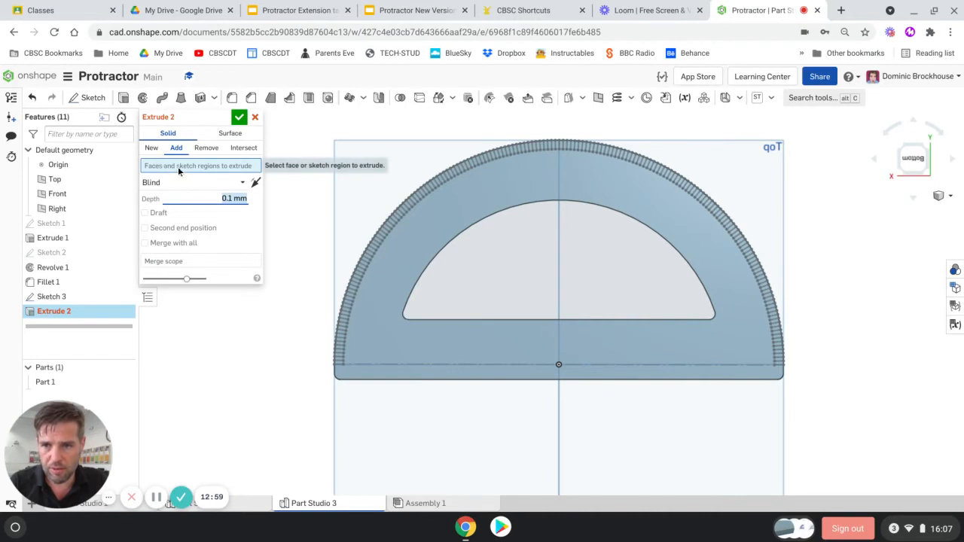
left_click(69, 296)
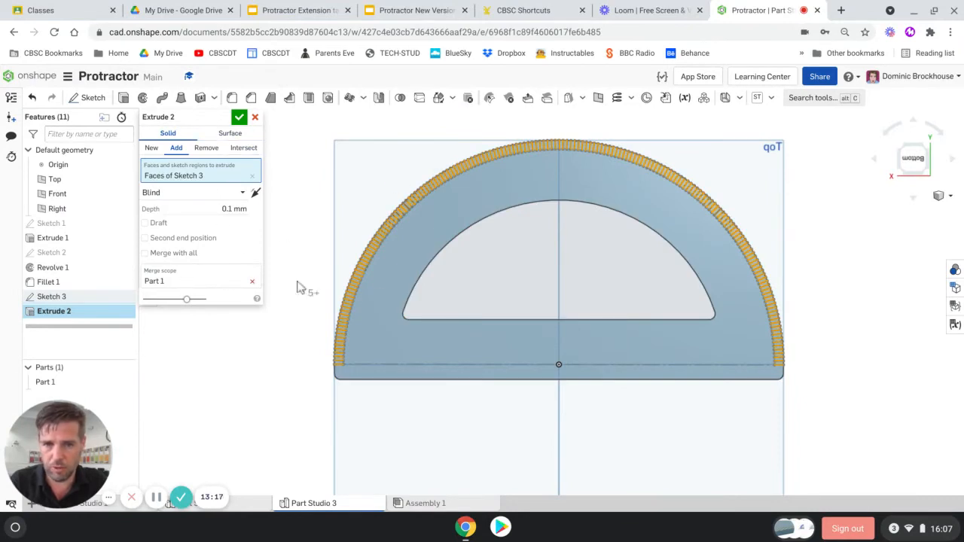
Inspect the raised rim marks up close, trying the extrude direction into the protractor and restoring the outward direction
scroll(362, 414, "up", 3)
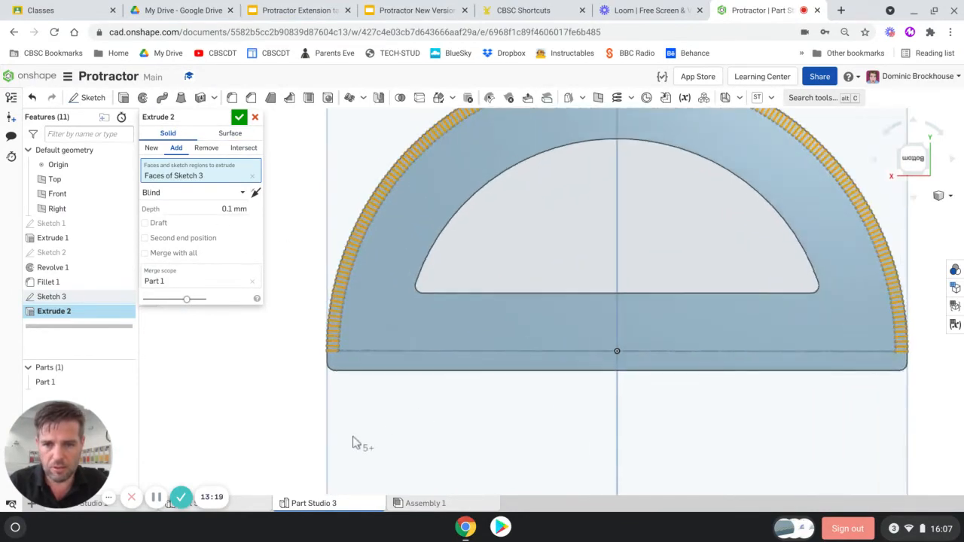
right_click_drag(364, 411, 307, 292)
scroll(309, 291, "up", 5)
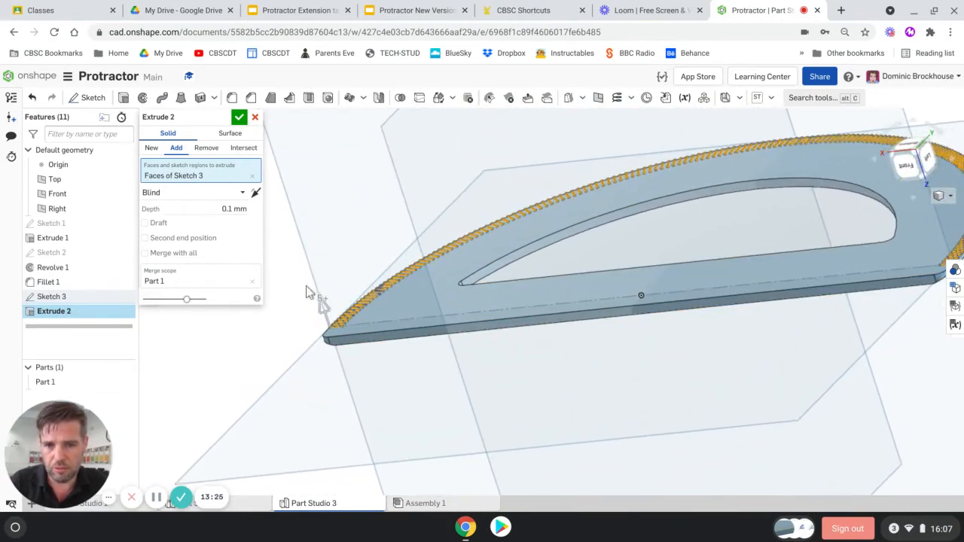
scroll(318, 287, "up", 5)
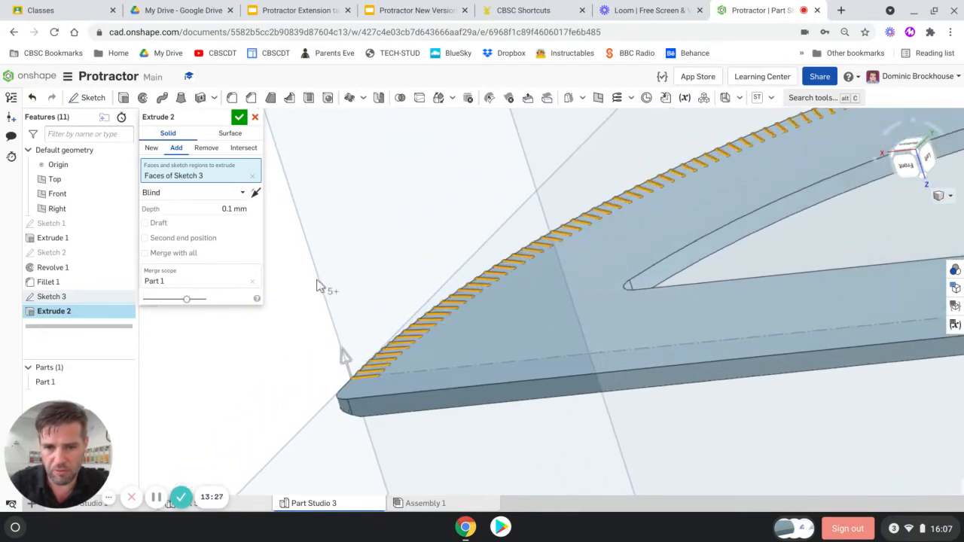
scroll(377, 392, "up", 5)
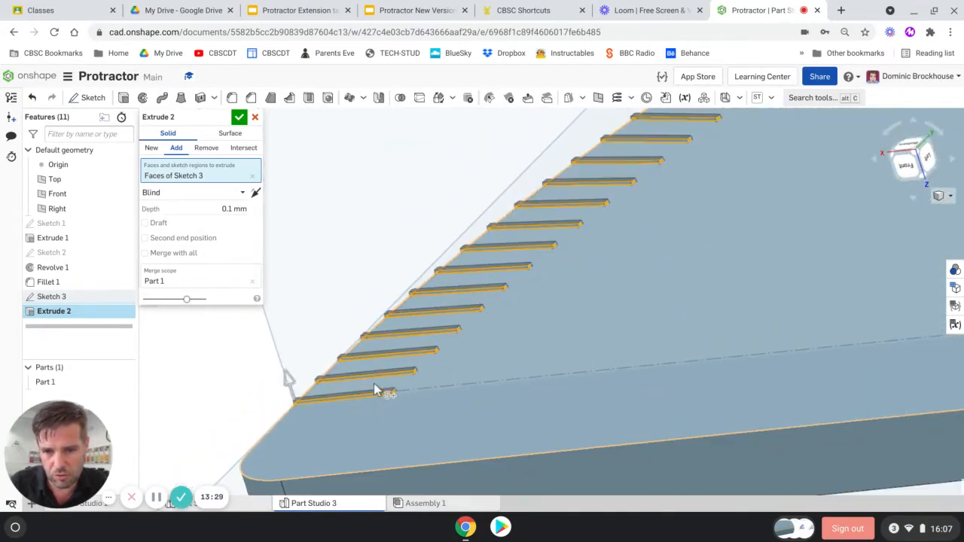
left_click(291, 384)
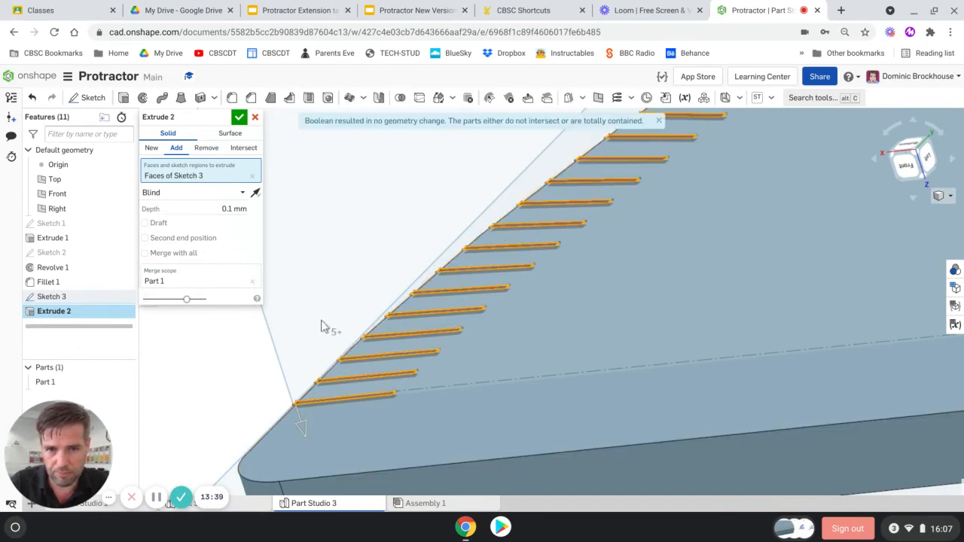
left_click(301, 428)
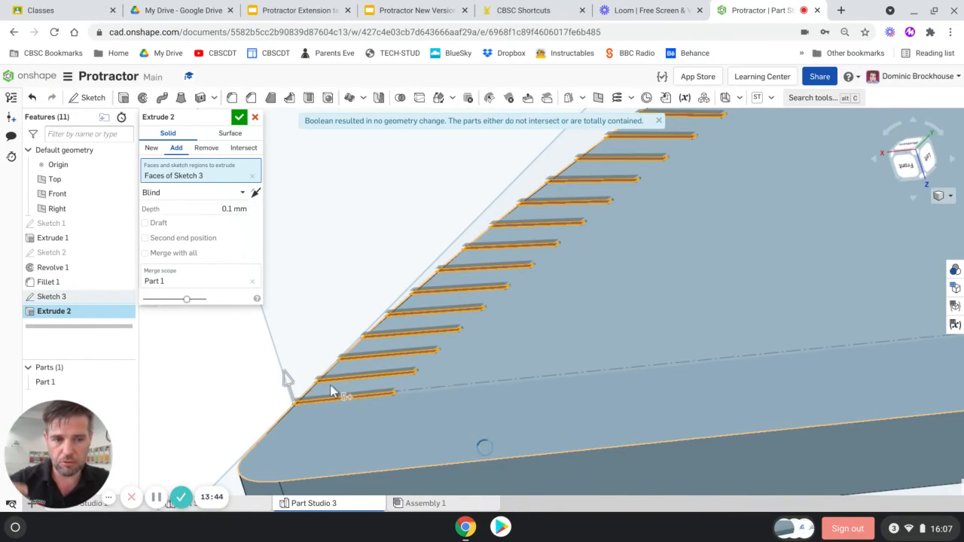
scroll(321, 306, "down", 4)
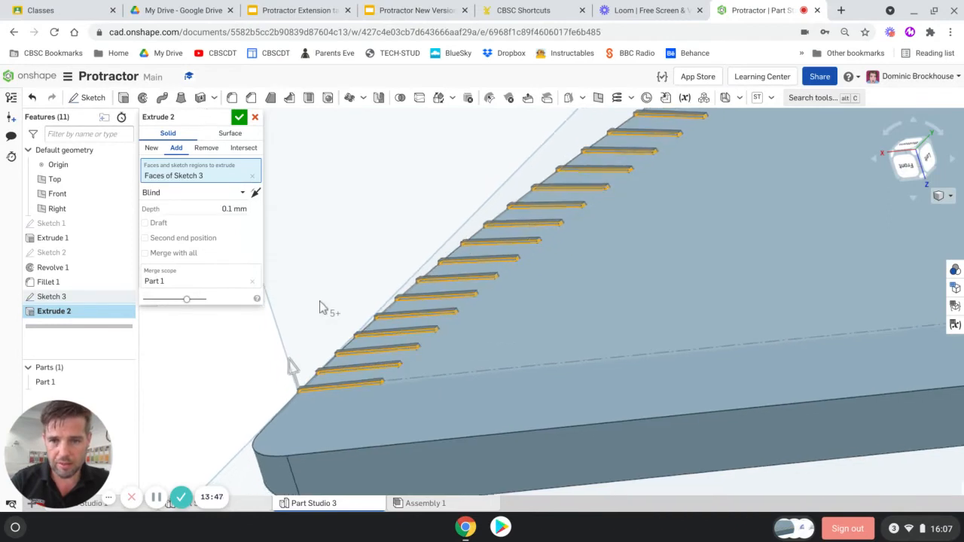
scroll(321, 305, "down", 4)
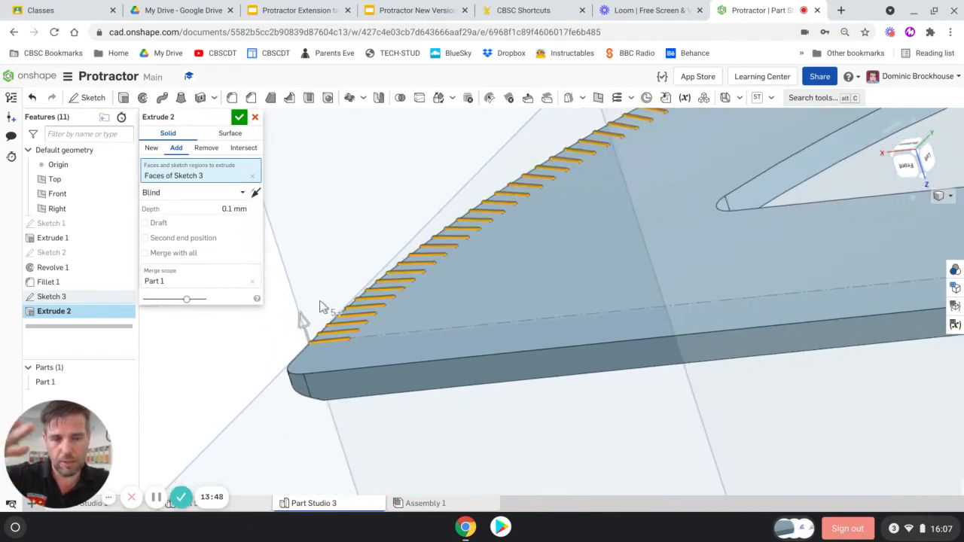
scroll(321, 306, "down", 5)
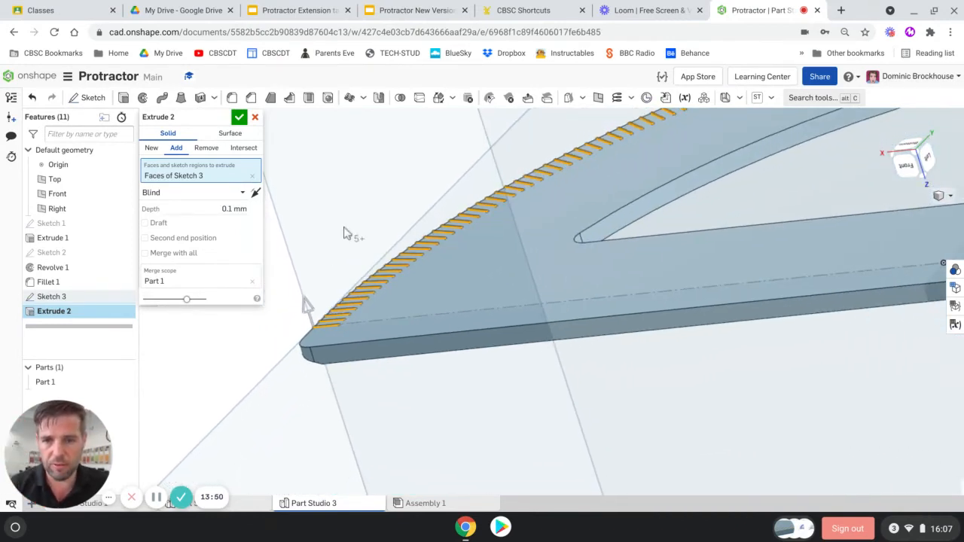
Accept the 0.1 mm Add extrusion of the short degree marks around the protractor's rim
scroll(339, 234, "down", 5)
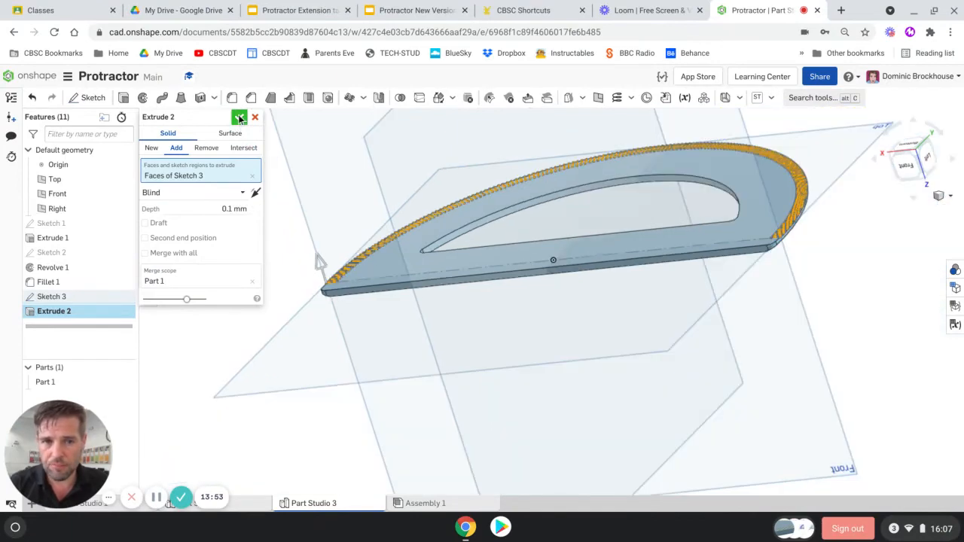
left_click(238, 118)
right_click_drag(257, 152, 225, 261)
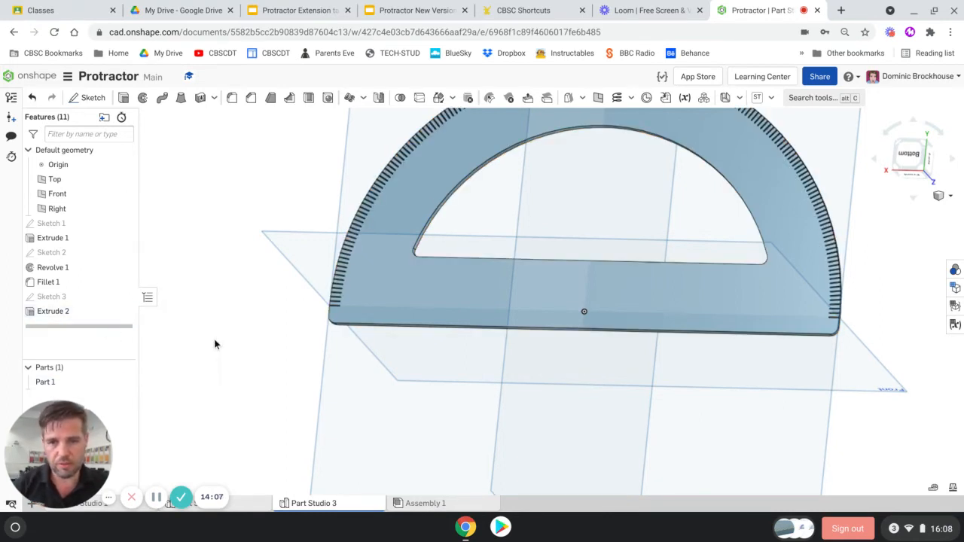
Start a new sketch on the protractor's underside face and view it normal to the sketch plane
left_click(440, 301)
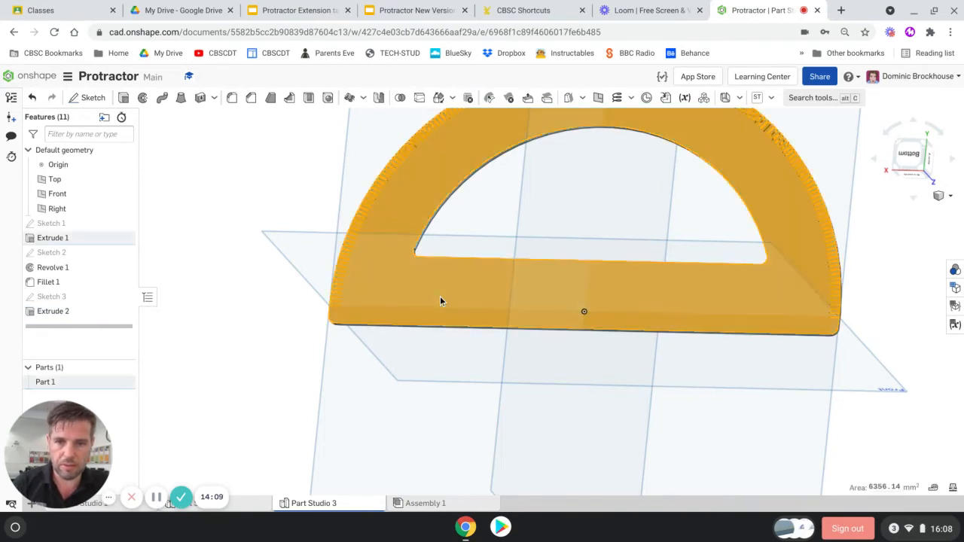
left_click(88, 98)
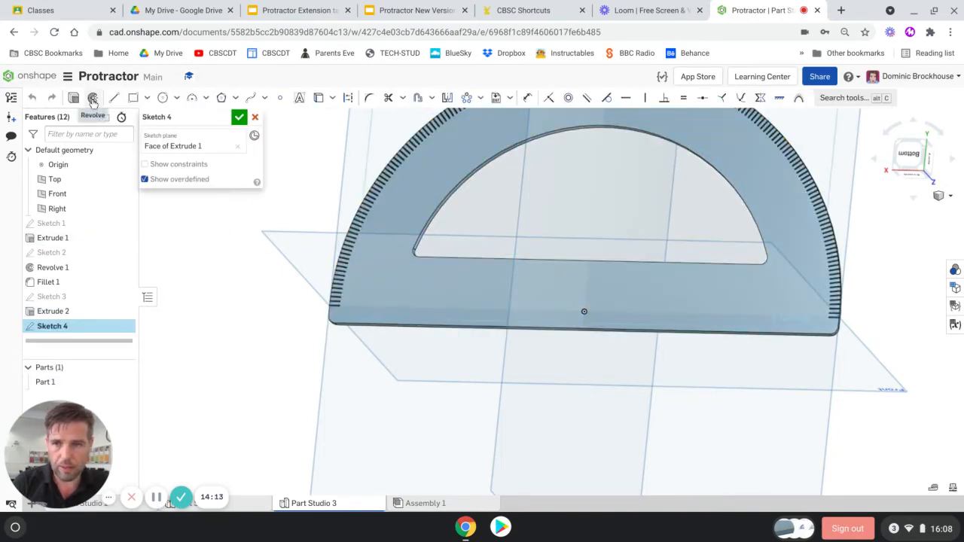
right_click(233, 247)
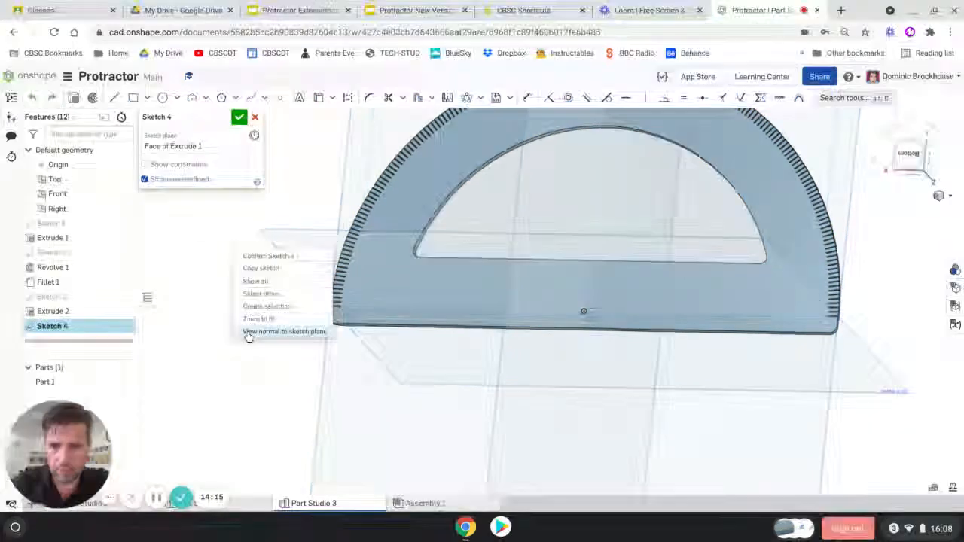
left_click(249, 332)
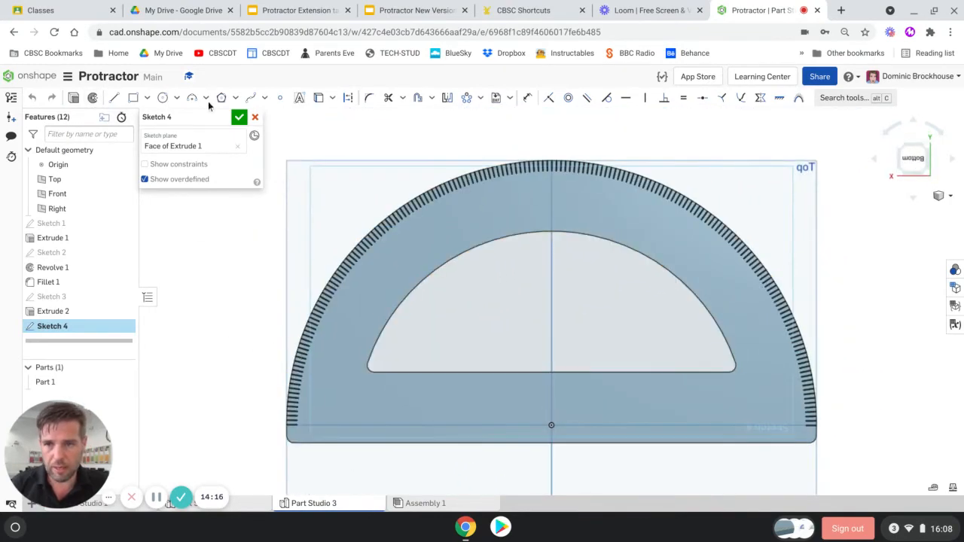
Draw a 9 by 0.2 mm corner rectangle over the 0° mark, running inward from the protractor's outer edge along the baseline
left_click(132, 98)
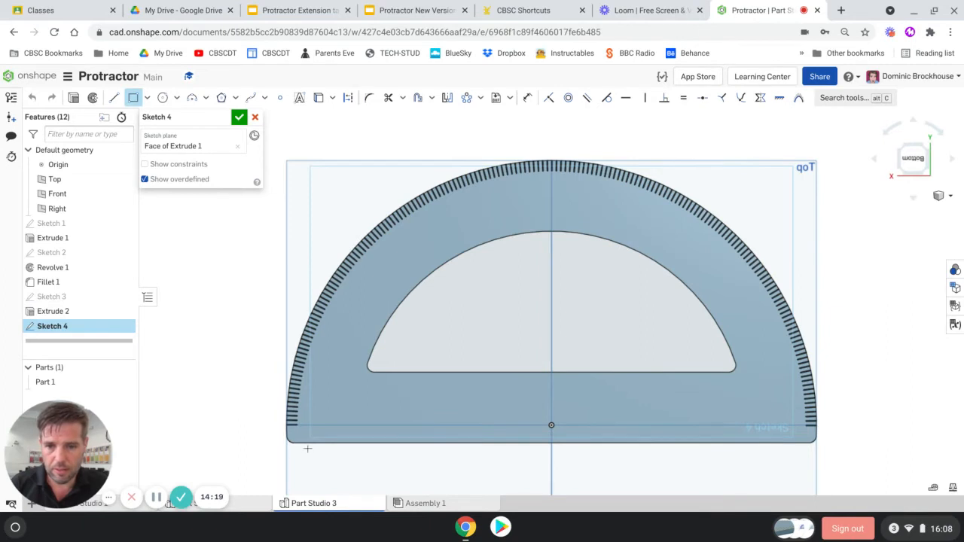
scroll(307, 449, "up", 3)
scroll(307, 439, "up", 5)
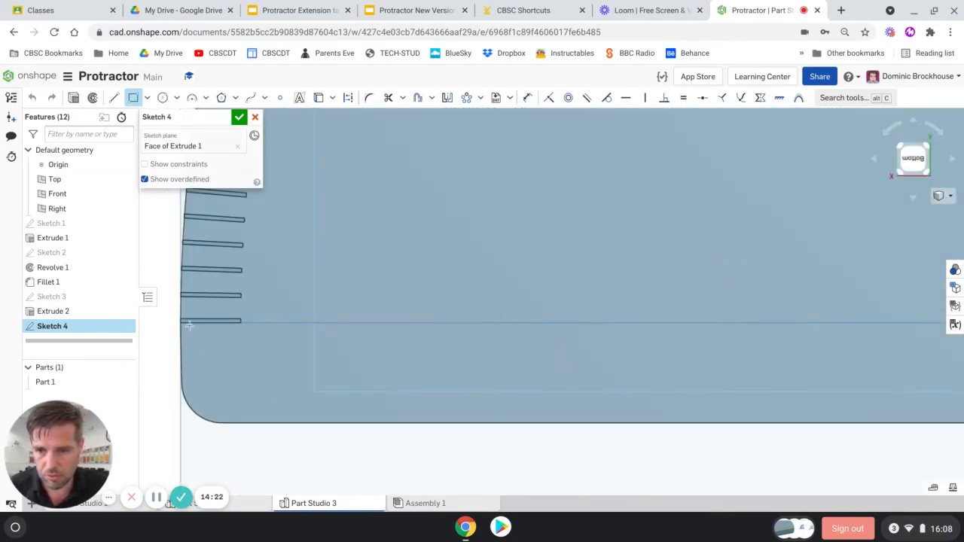
scroll(182, 322, "up", 2)
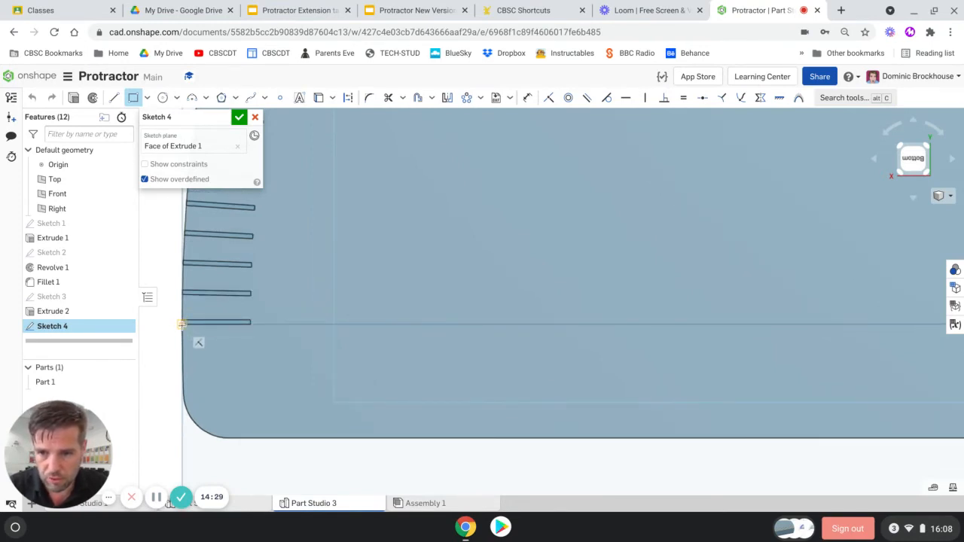
left_click(194, 321)
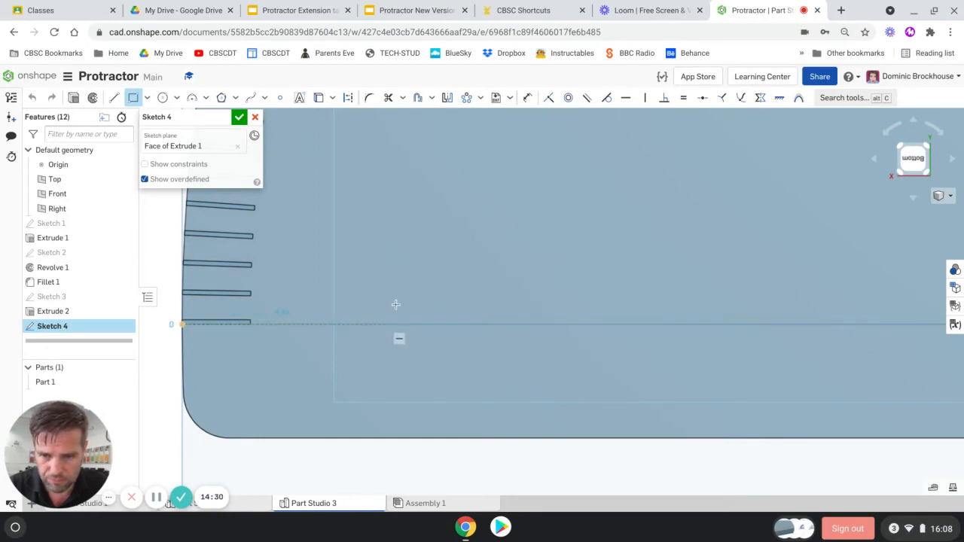
left_click(310, 318)
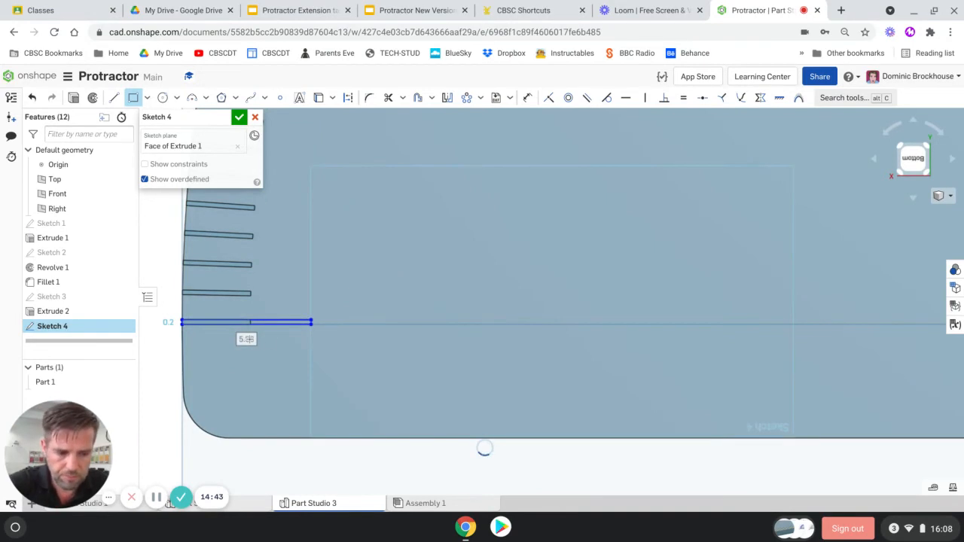
double_click(247, 339)
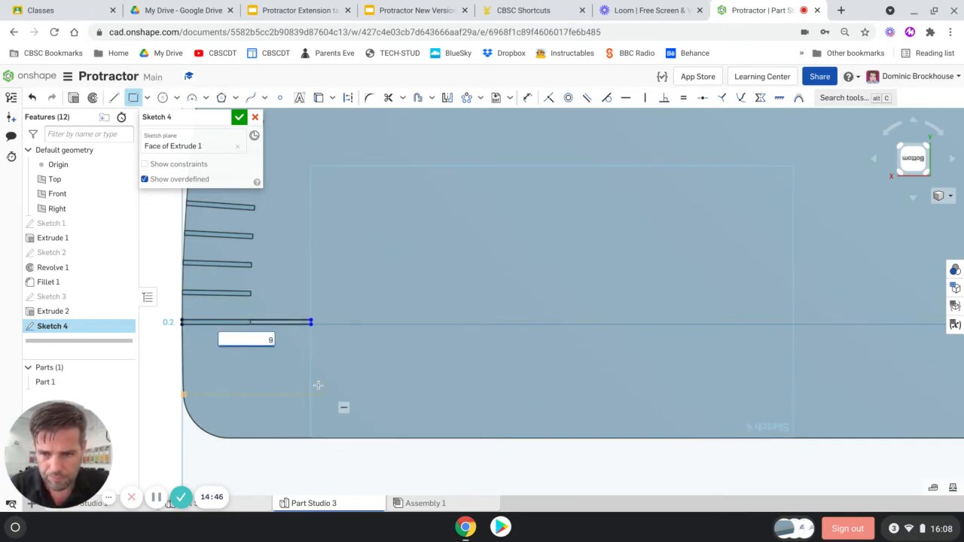
type("9")
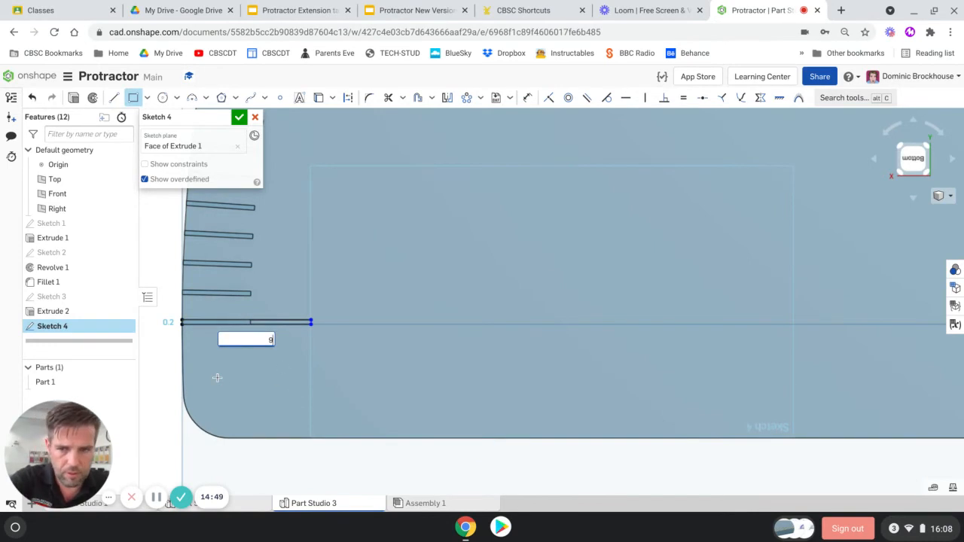
key("Return")
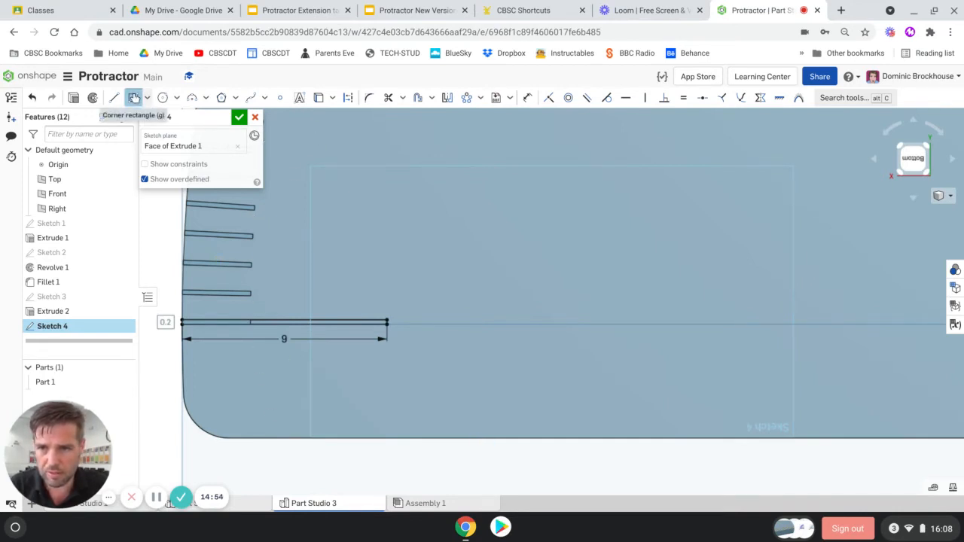
left_click(134, 98)
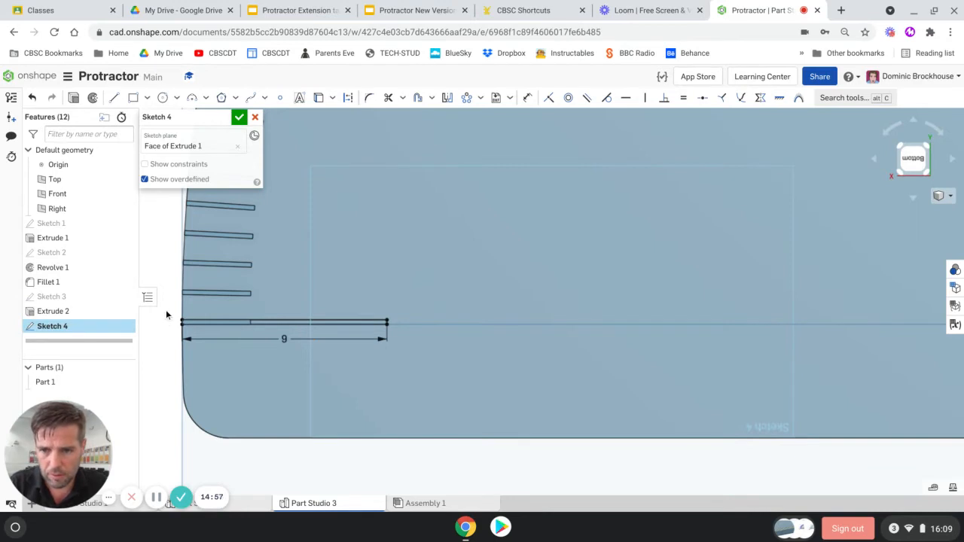
Start a circular pattern of the 9 by 0.2 mm rectangle about the origin, spanning 180° over the protractor's arc
mouse_move(166, 310)
left_mouse_down()
mouse_move(187, 326)
mouse_move(364, 365)
mouse_move(419, 362)
left_mouse_up()
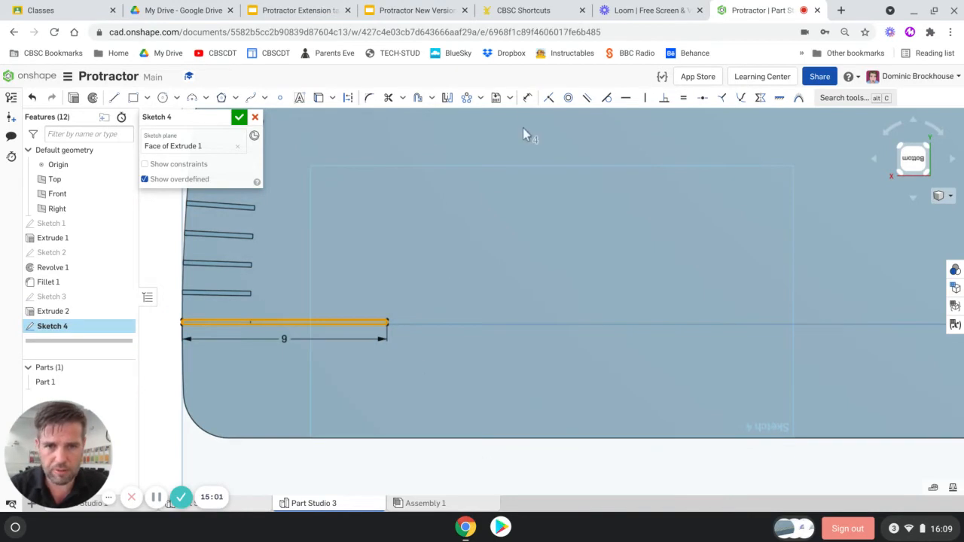
left_click(466, 98)
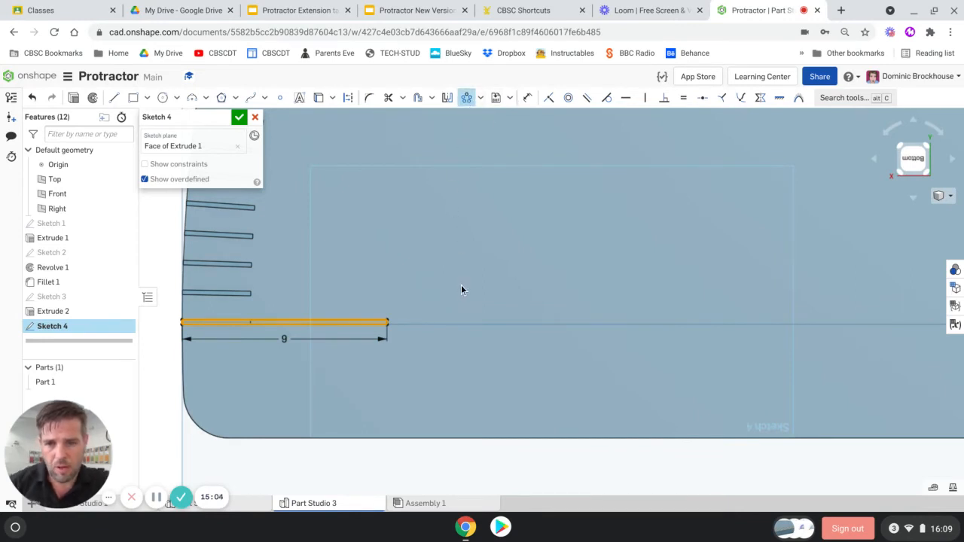
scroll(446, 305, "up", 8)
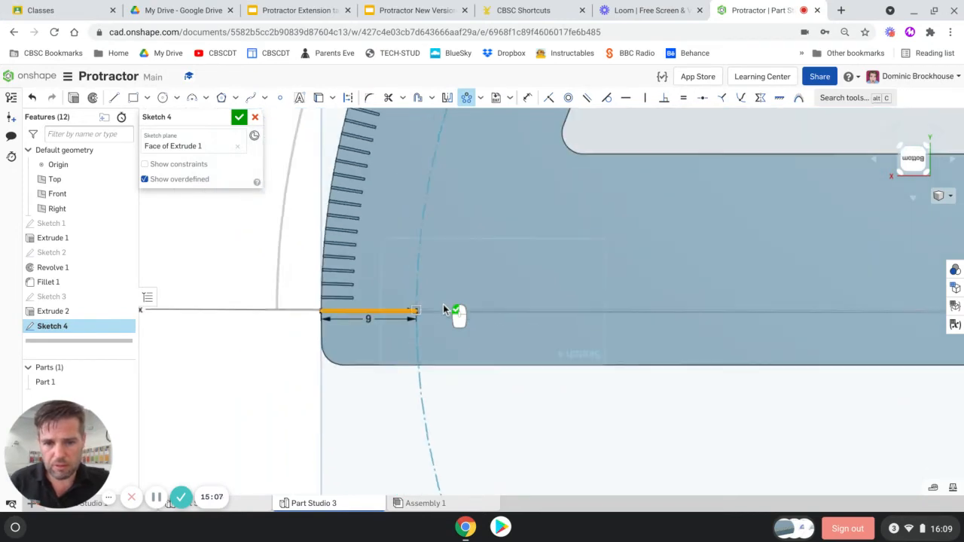
scroll(444, 309, "up", 8)
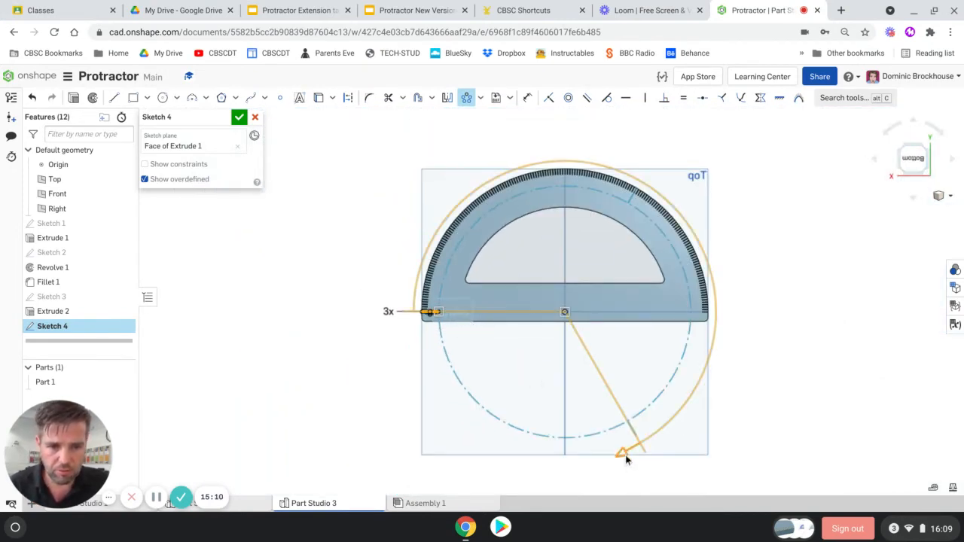
left_click_drag(624, 454, 710, 316)
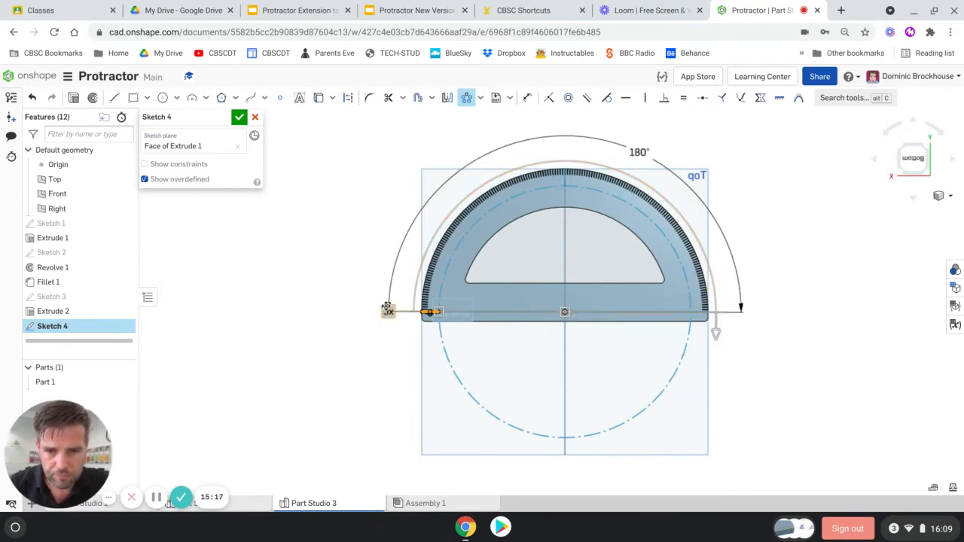
Set the circular pattern of the long mark to 19 instances, apply it and finish the sketch
left_click_drag(384, 318, 397, 363)
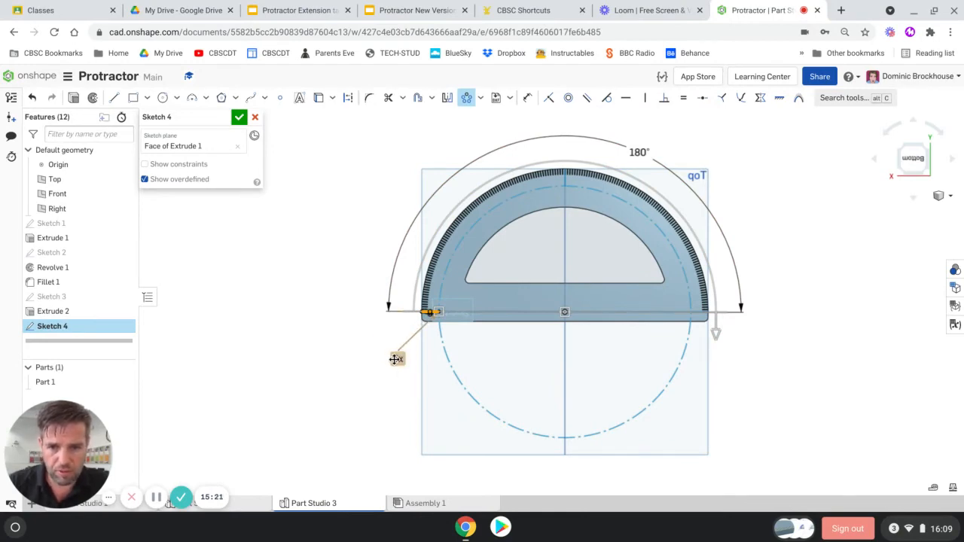
double_click(395, 359)
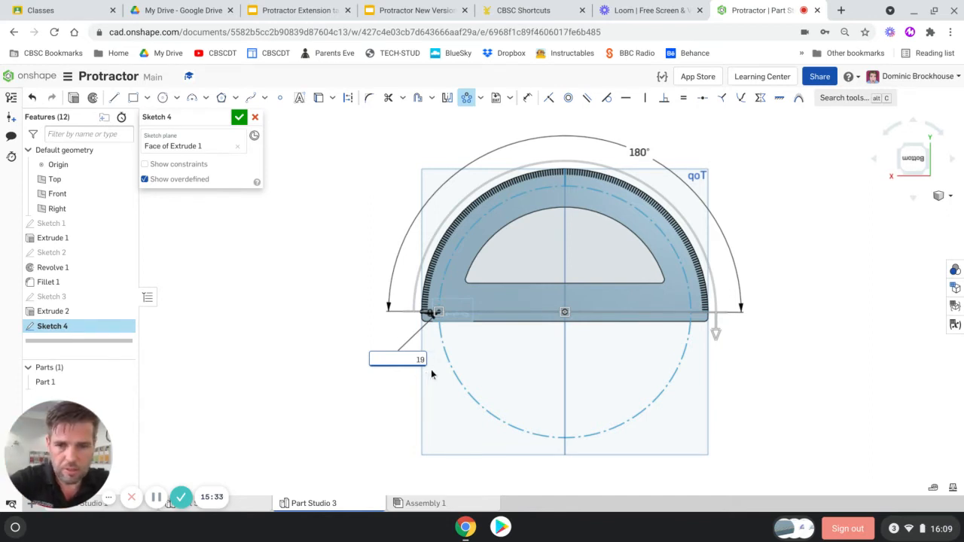
key("Return")
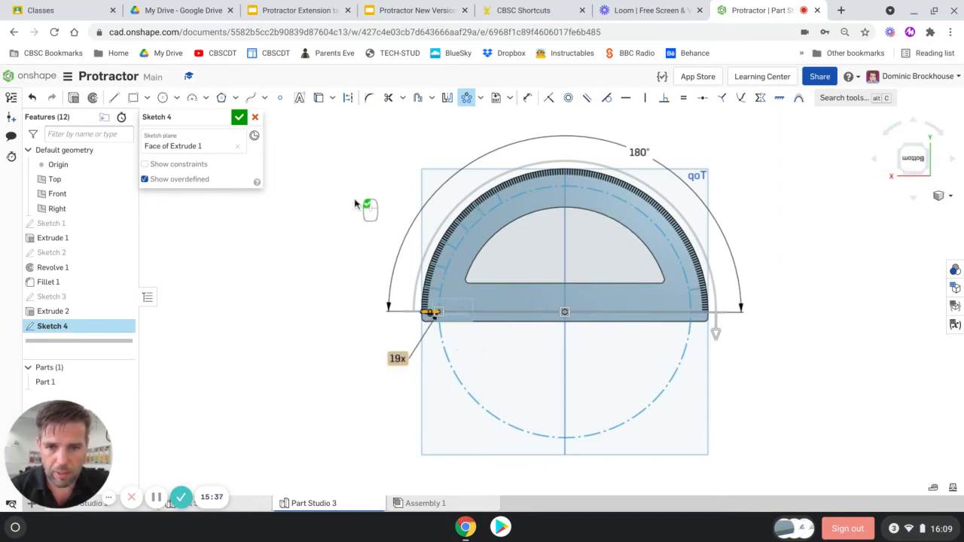
left_click(336, 245)
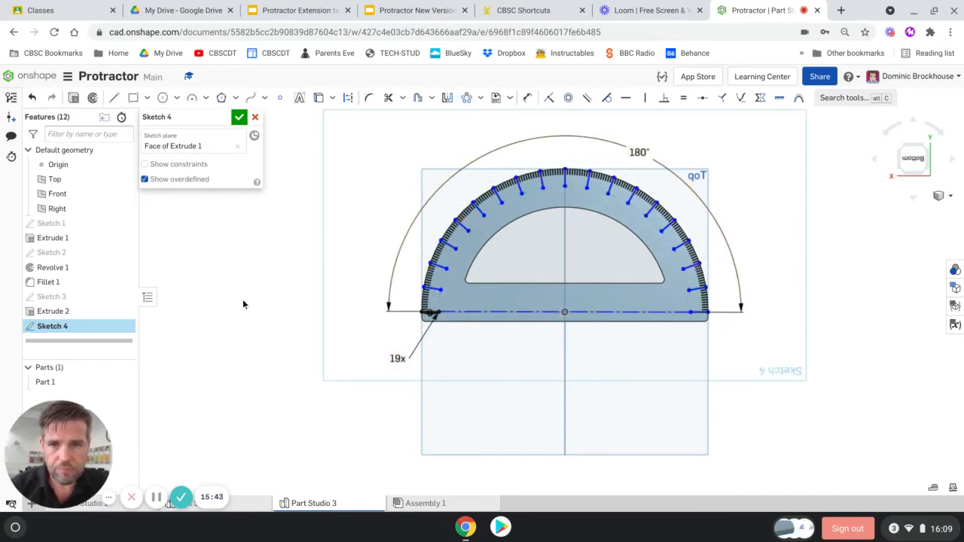
left_click(238, 118)
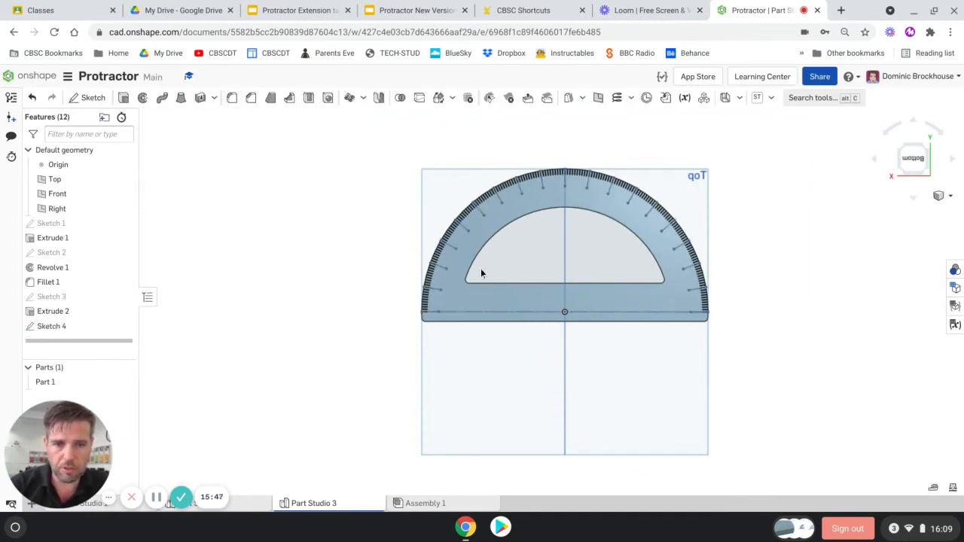
Extrude the patterned rectangles of Sketch 4 as a solid Add with a blind depth of 0.1 mm
left_click(124, 98)
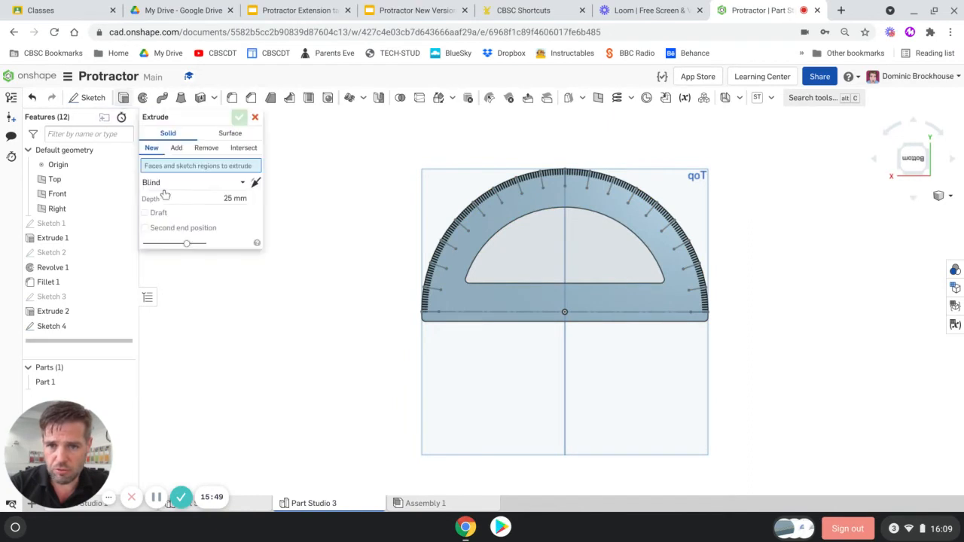
left_click(176, 149)
left_click(229, 199)
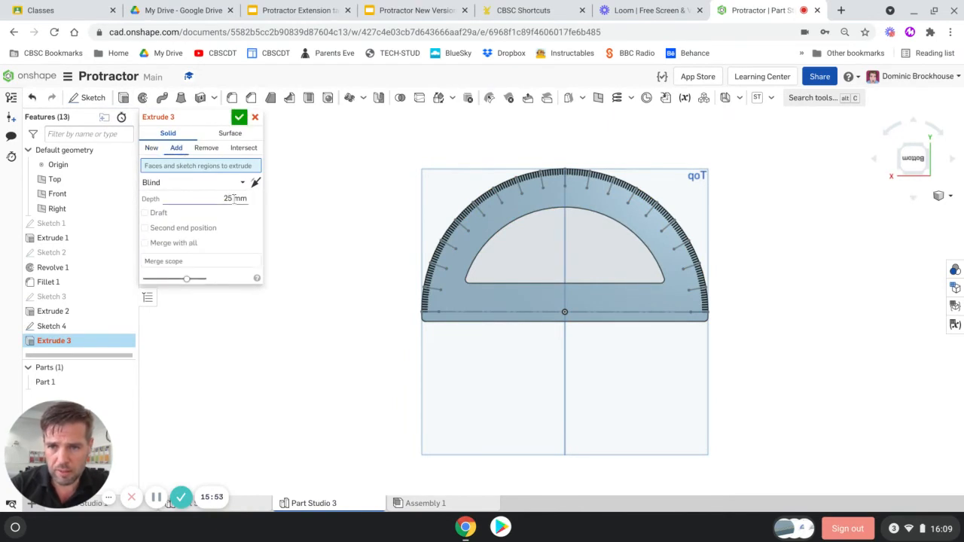
type("0")
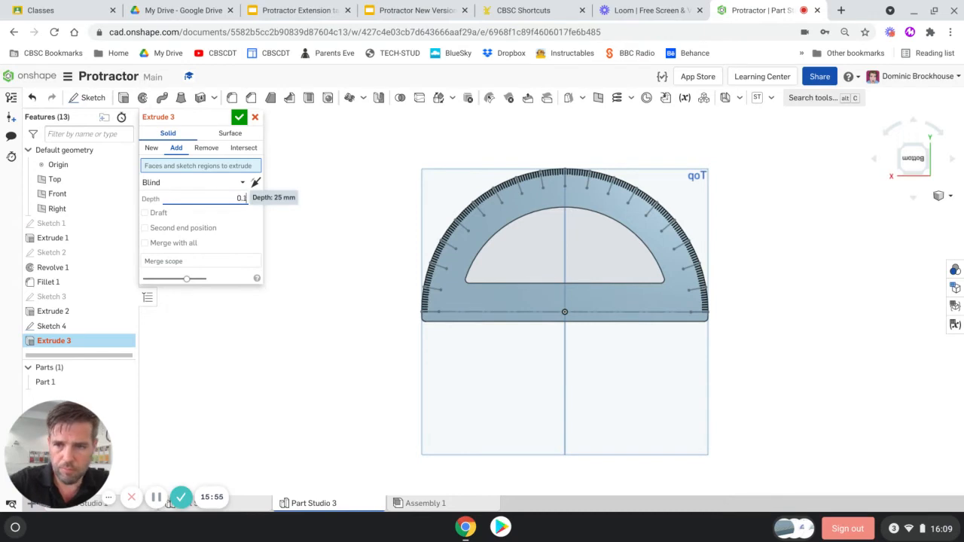
type(".1")
key("Return")
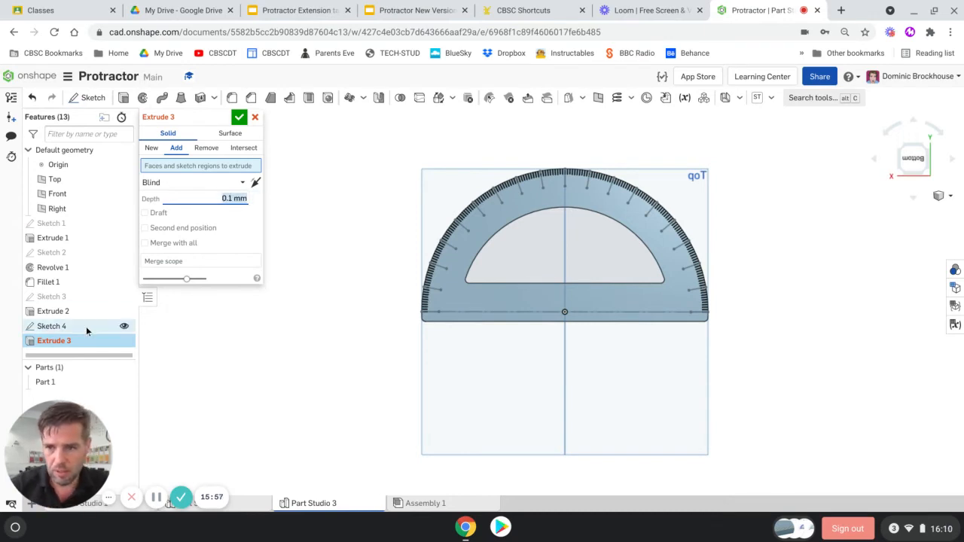
left_click(60, 326)
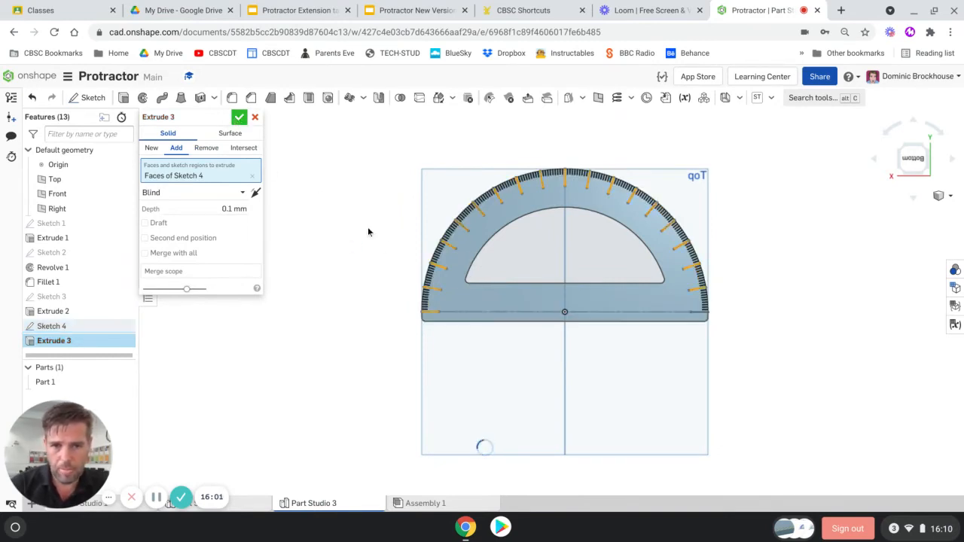
left_click(239, 119)
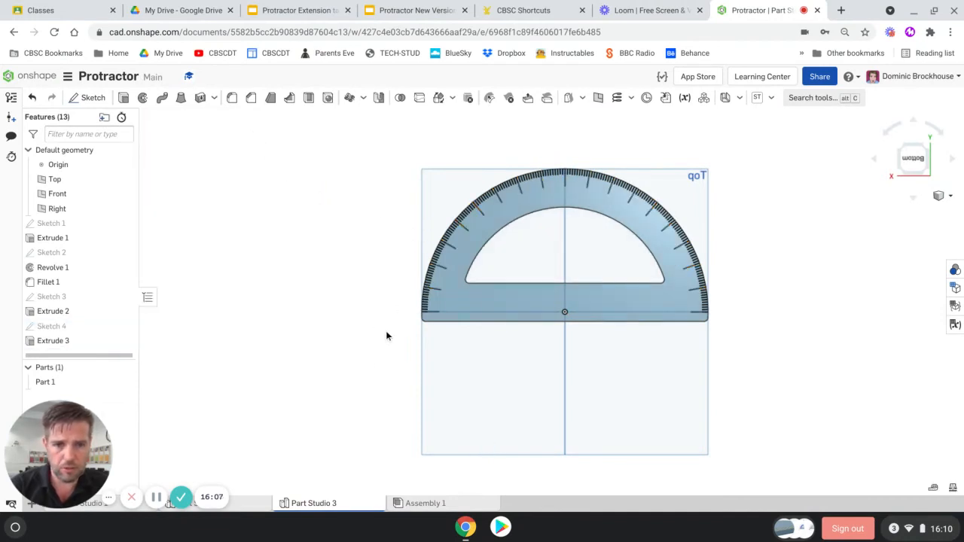
Inspect the long and short raised marks on the underside, as well as the protractor's top face
right_click_drag(386, 331, 420, 328)
scroll(454, 332, "up", 4)
scroll(472, 329, "up", 2)
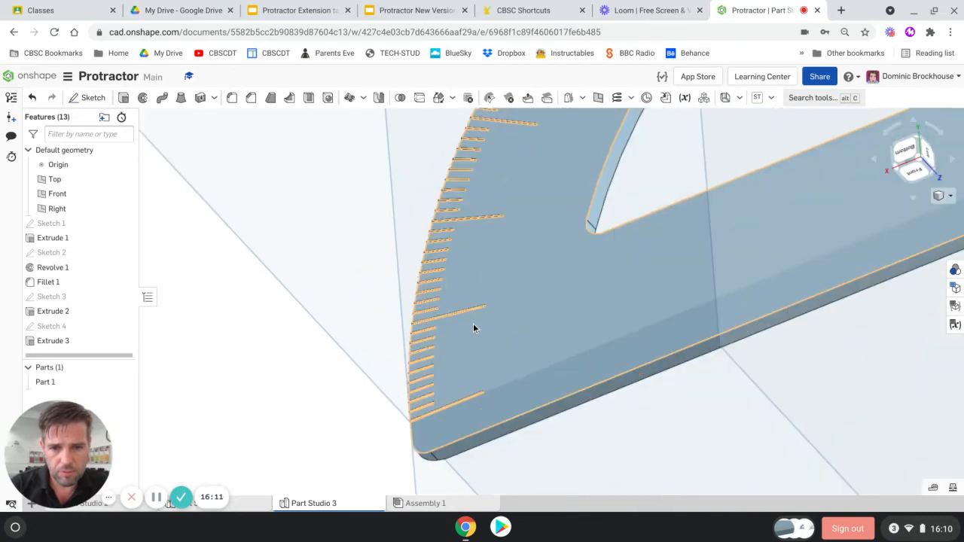
scroll(467, 325, "down", 5)
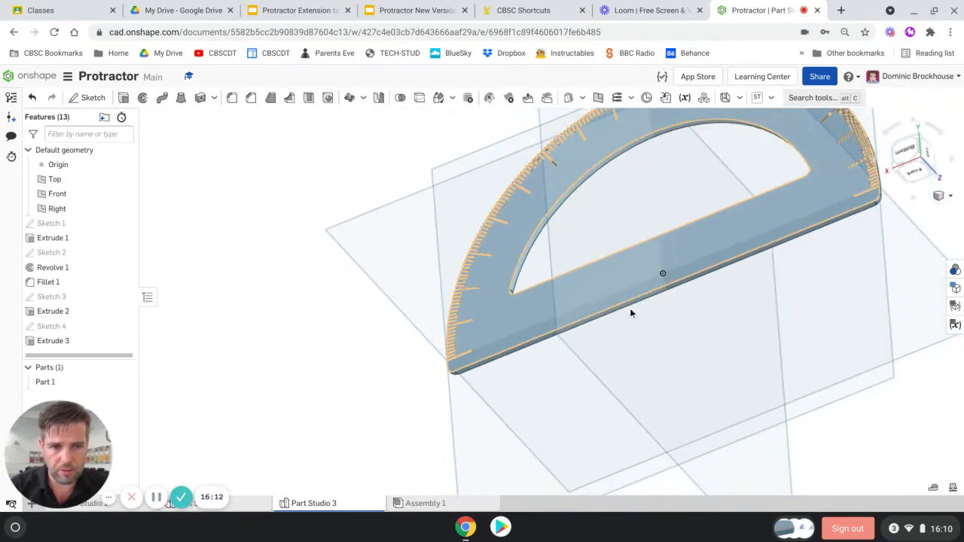
right_click_drag(631, 313, 520, 318)
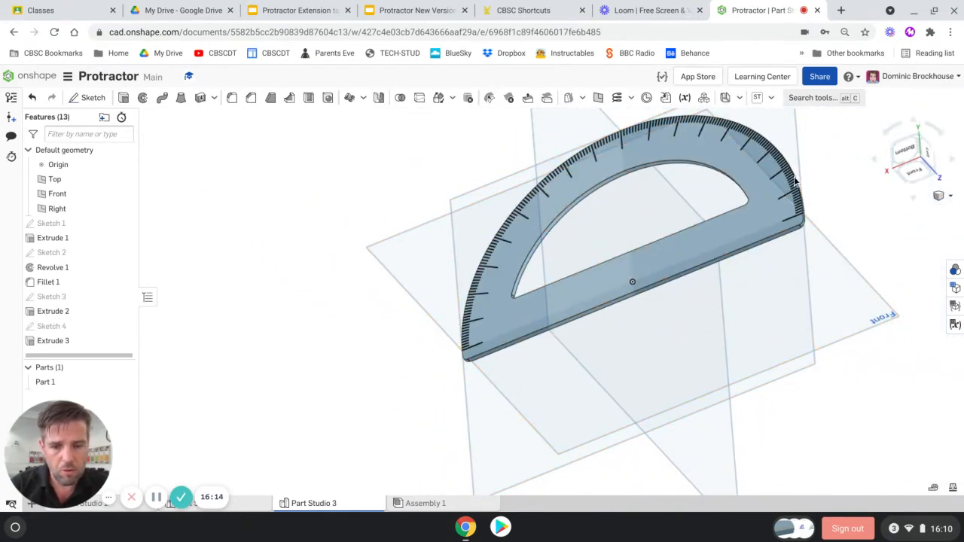
middle_click_drag(726, 246, 724, 248)
right_click_drag(724, 252, 654, 190)
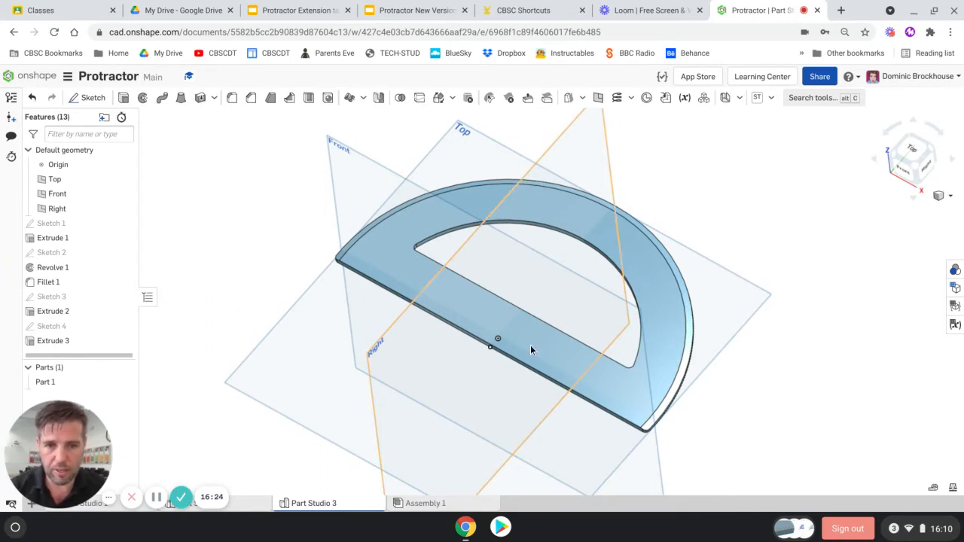
Edit the appearance of Part 1 to make it semi-transparent with an opacity of 0.52
right_click(463, 301)
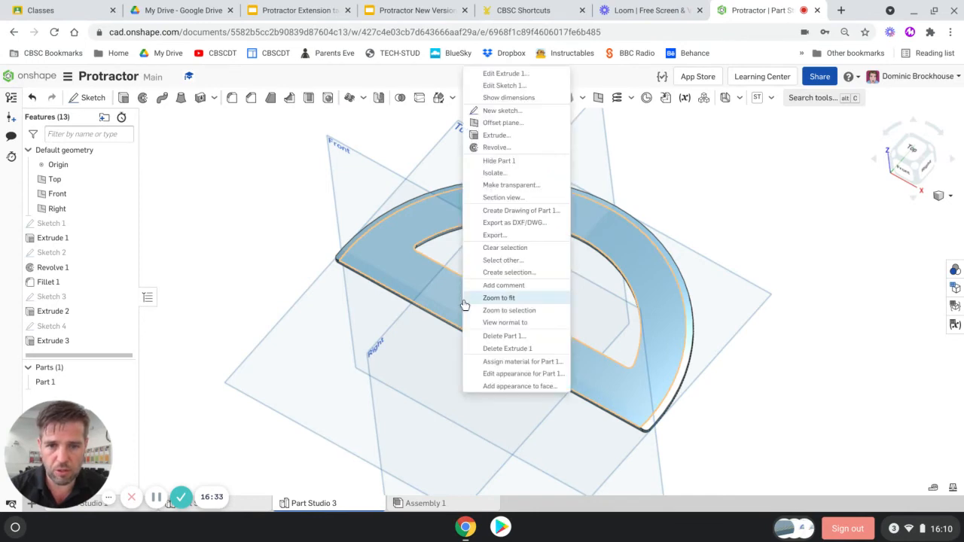
left_click(498, 374)
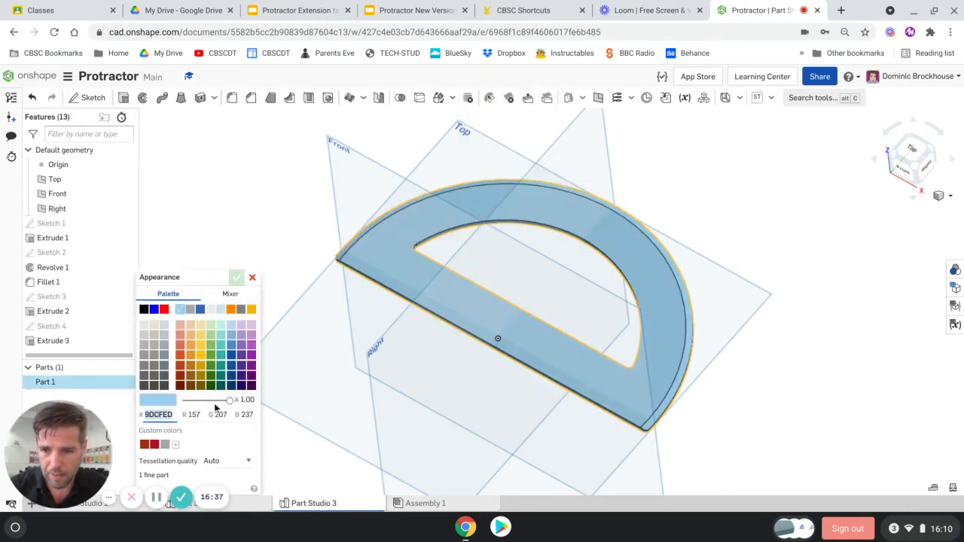
left_click_drag(230, 400, 207, 400)
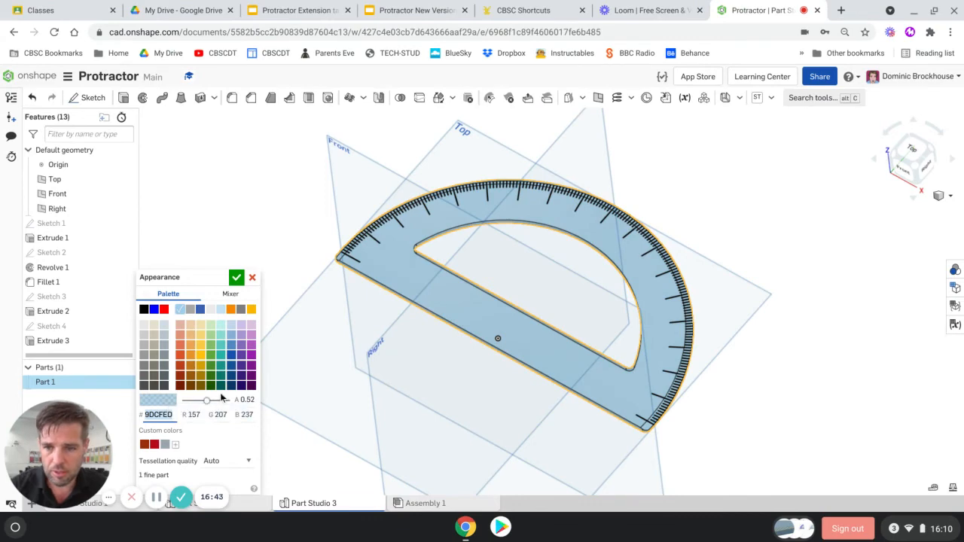
left_click(238, 279)
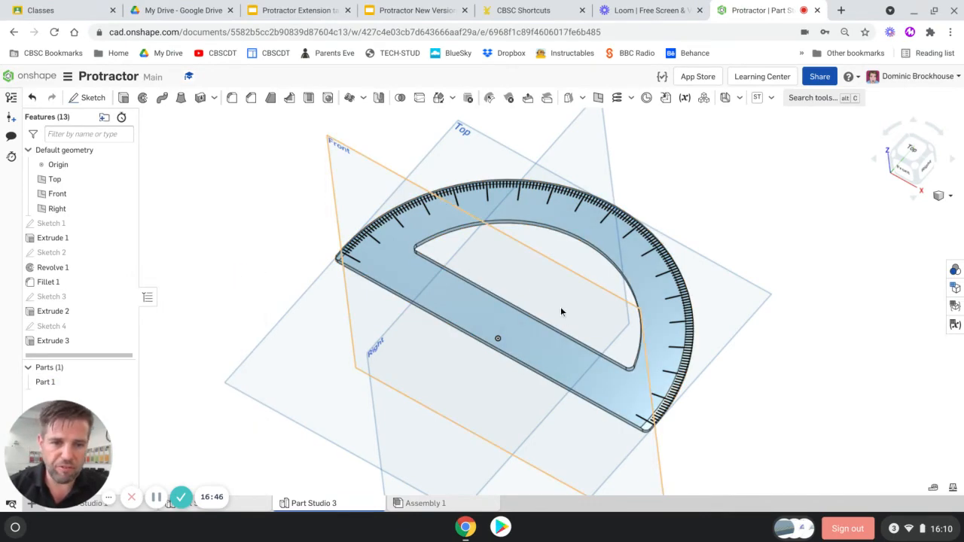
Examine the raised long and short marks through the transparent protractor, including the edges of the long mark beside the filleted corner
scroll(457, 242, "up", 10)
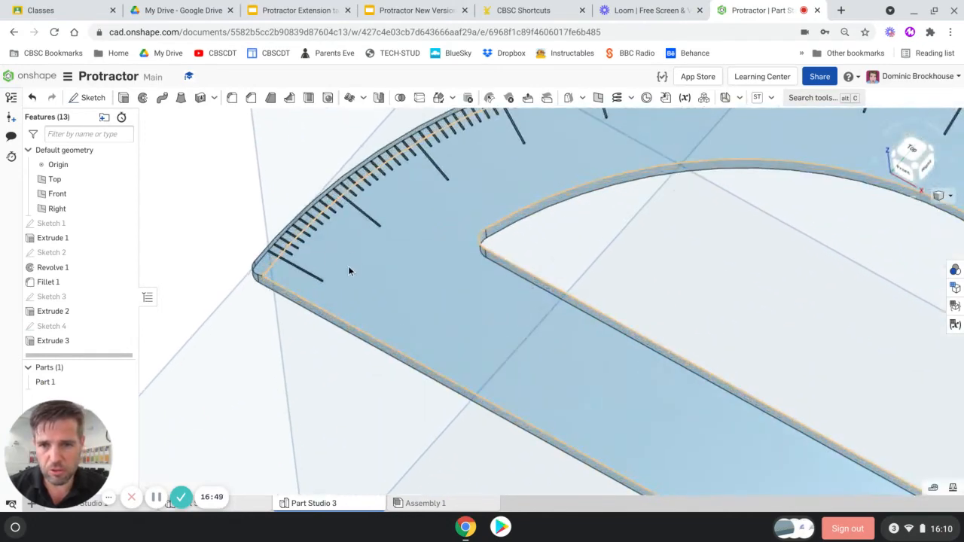
right_click_drag(362, 290, 401, 281)
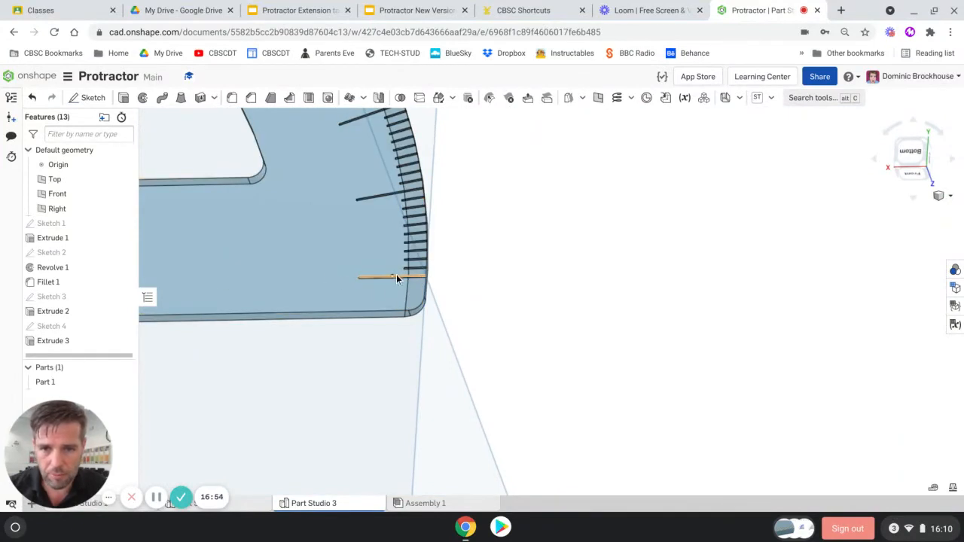
scroll(396, 275, "up", 5)
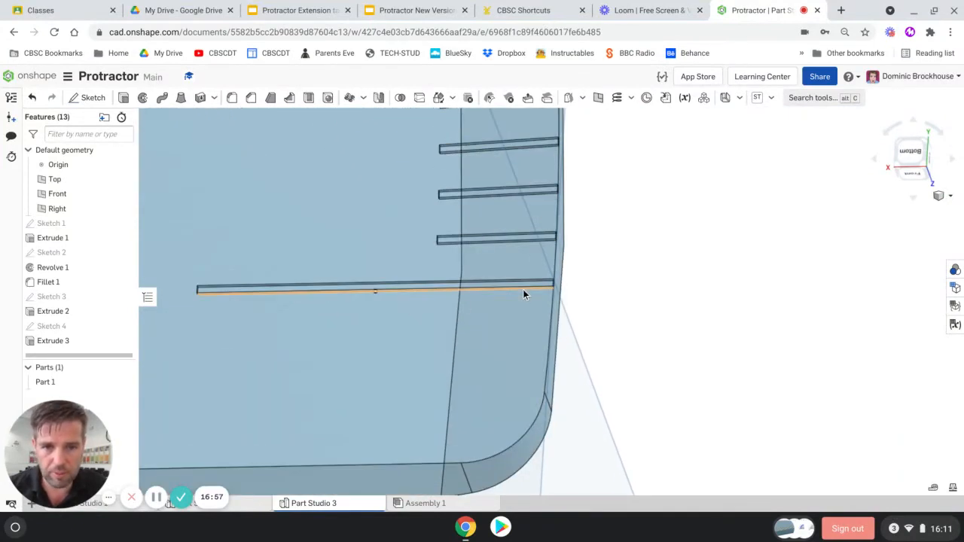
scroll(525, 292, "up", 1)
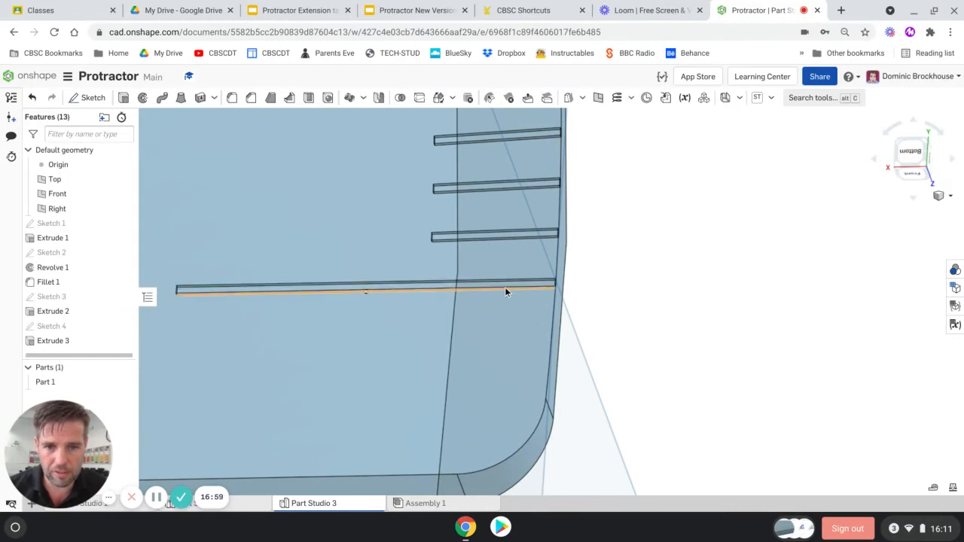
right_click(502, 287)
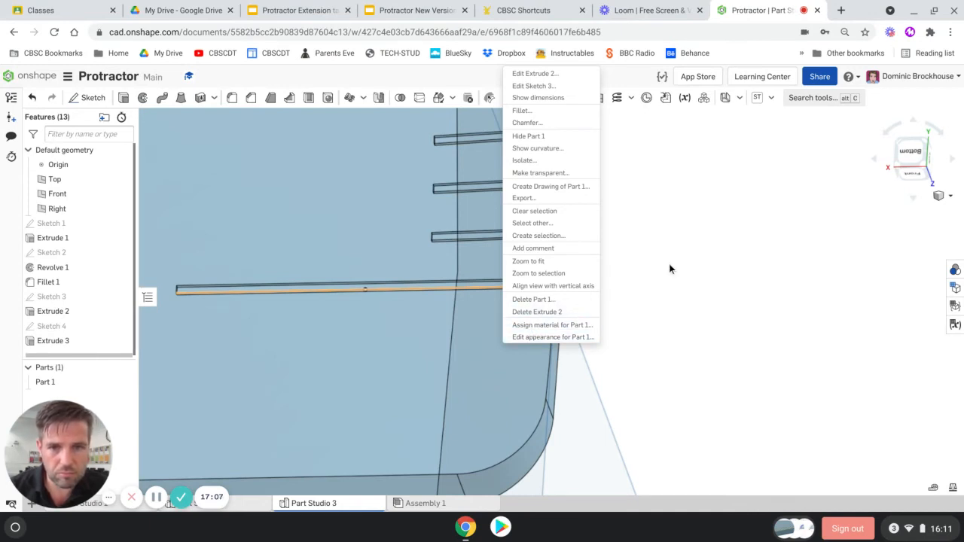
left_click(767, 261)
scroll(694, 292, "down", 5)
scroll(559, 288, "up", 4)
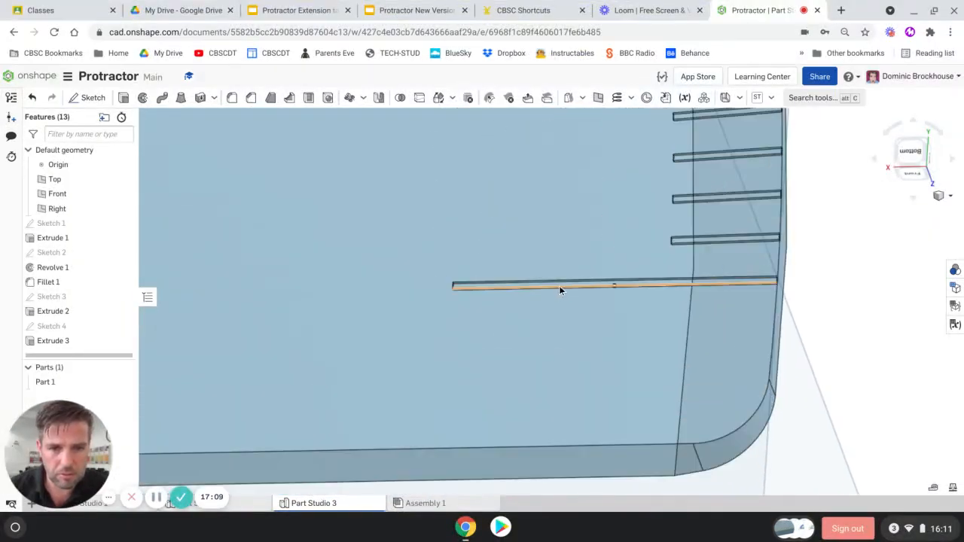
left_click(562, 287)
right_click(562, 287)
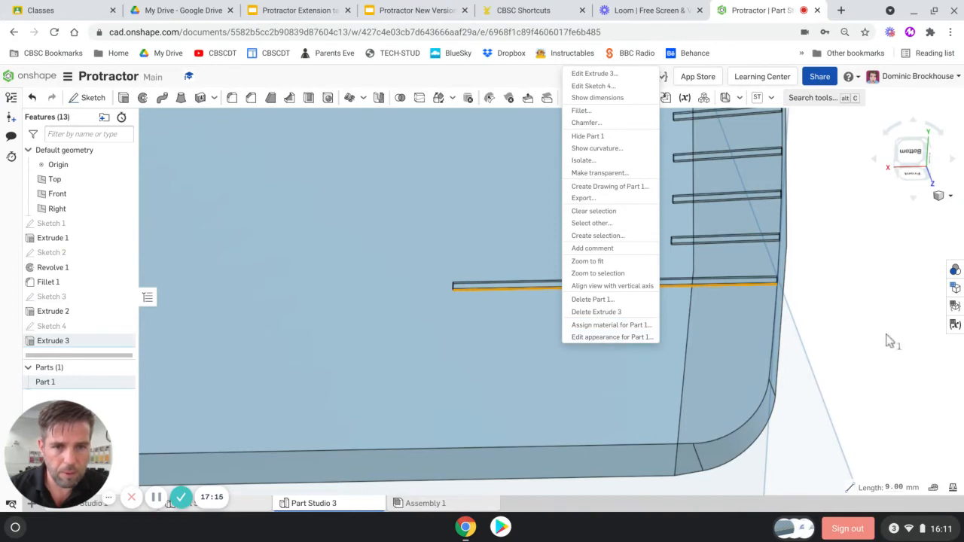
left_click(866, 301)
scroll(838, 326, "up", 6)
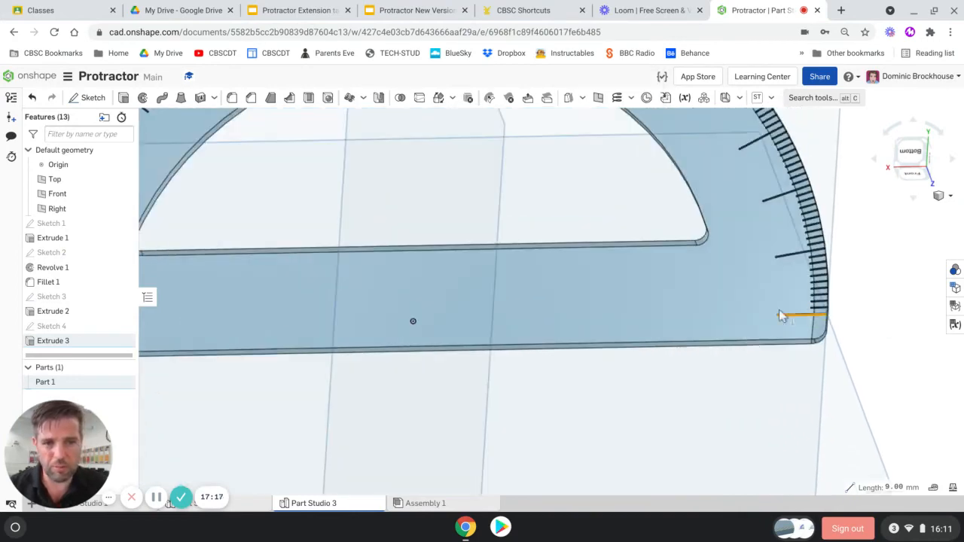
right_click_drag(782, 304, 644, 255)
scroll(615, 284, "up", 8)
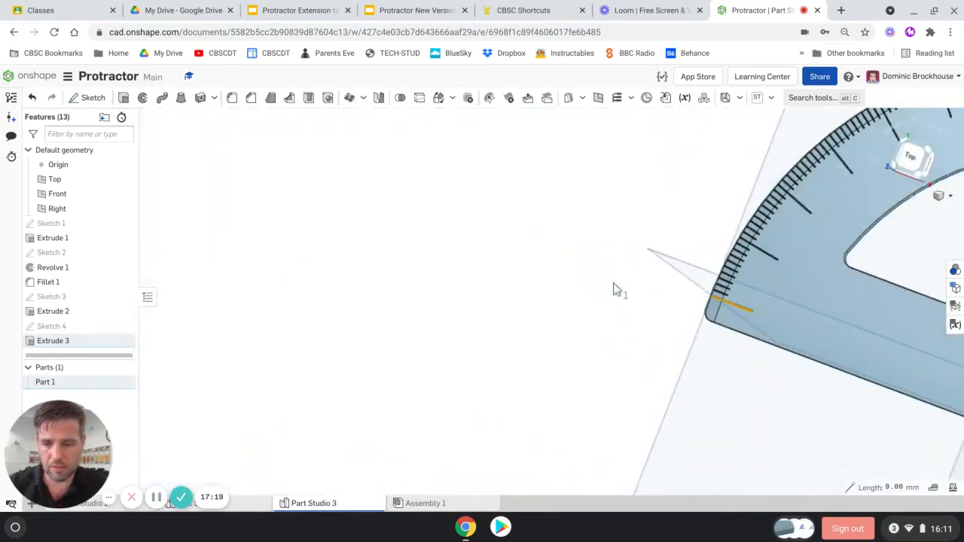
scroll(731, 324, "up", 1)
scroll(753, 329, "down", 5)
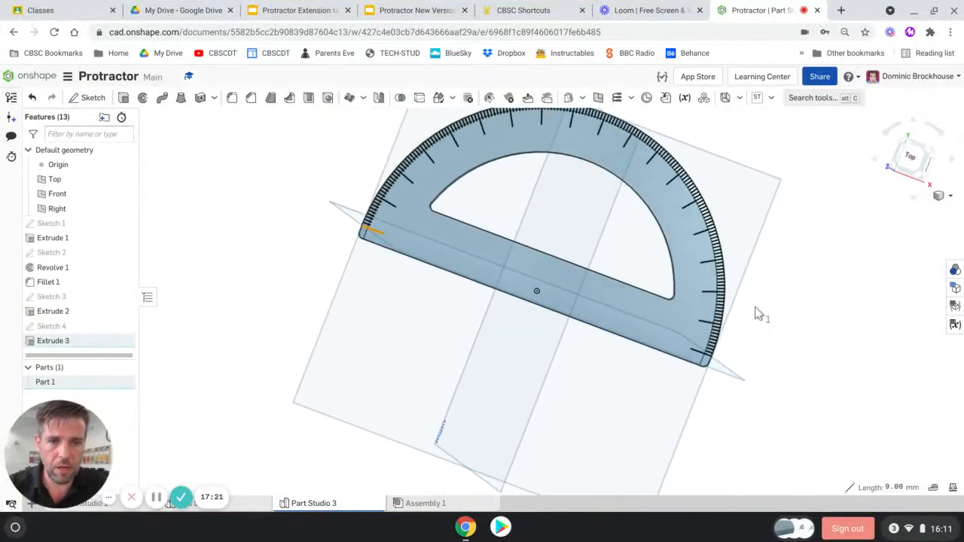
scroll(752, 265, "down", 1)
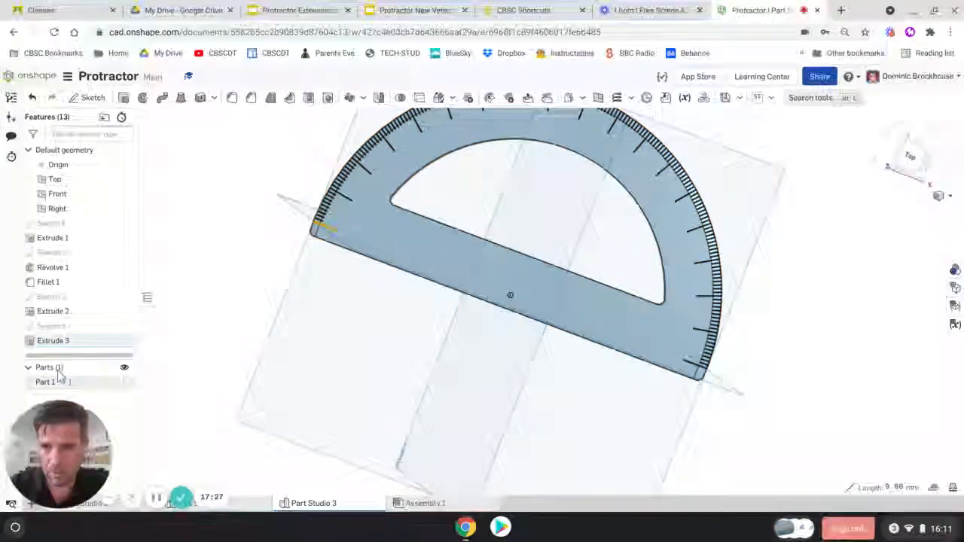
Review the settings of Extrude 3, which forms the long marks, and accept them without changes
right_click(68, 343)
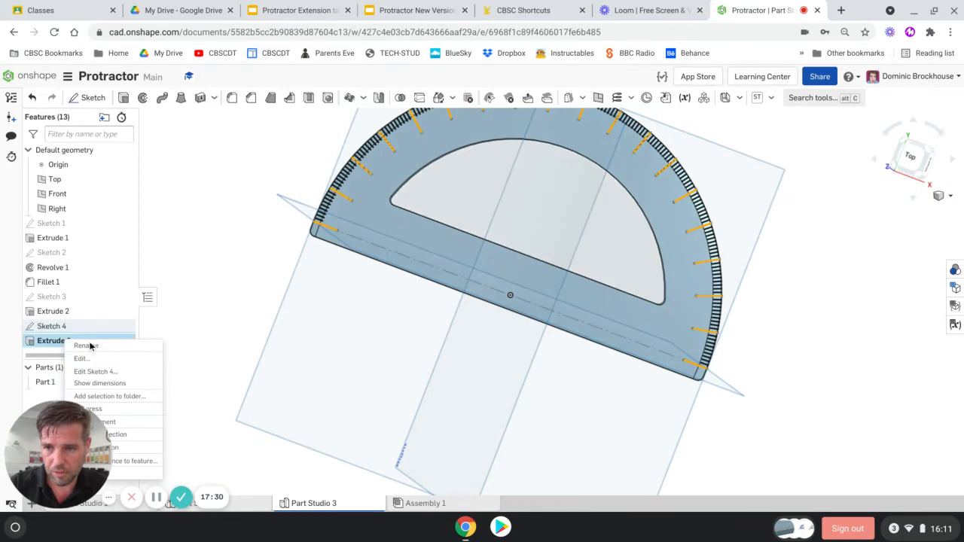
left_click(82, 359)
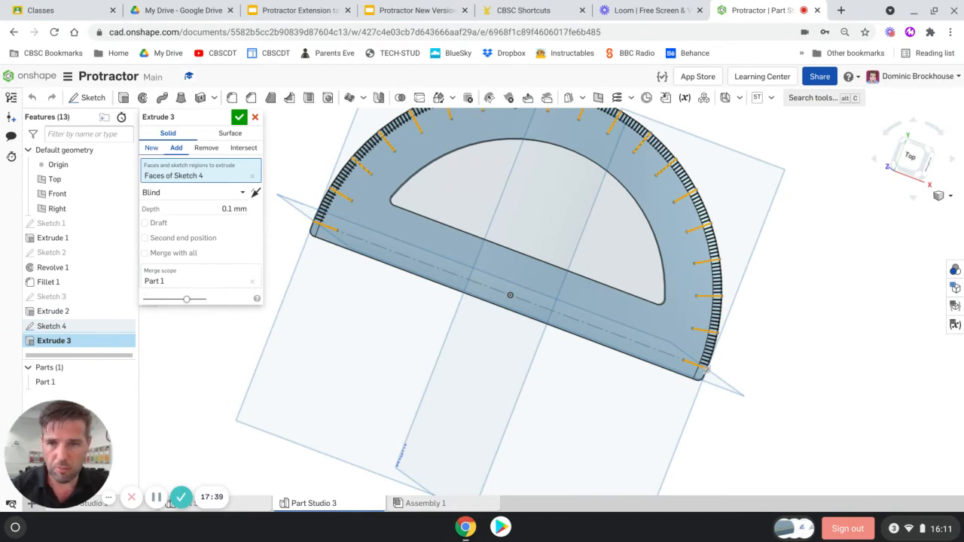
left_click(239, 118)
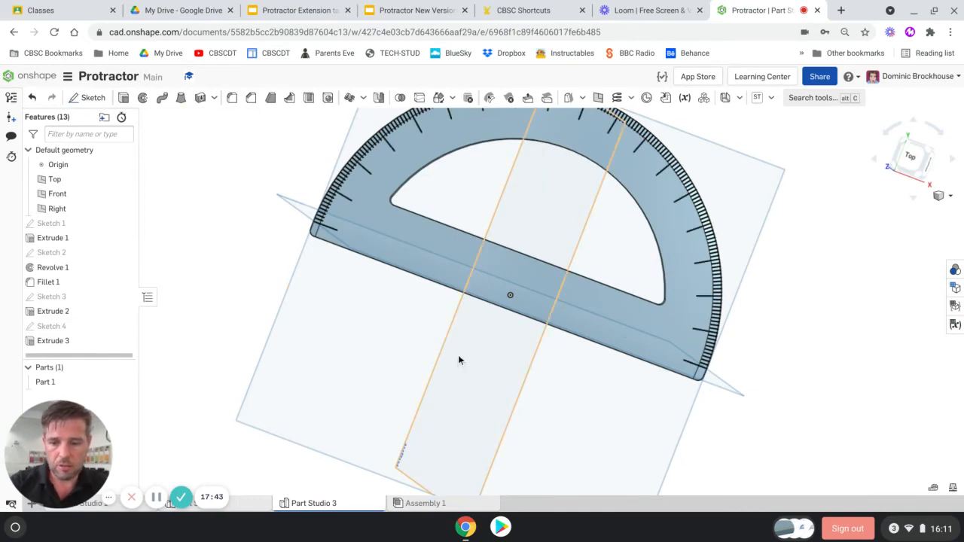
Start a new sketch on the protractor's flat underside face
middle_click_drag(458, 359, 445, 442)
right_click_drag(752, 342, 625, 275)
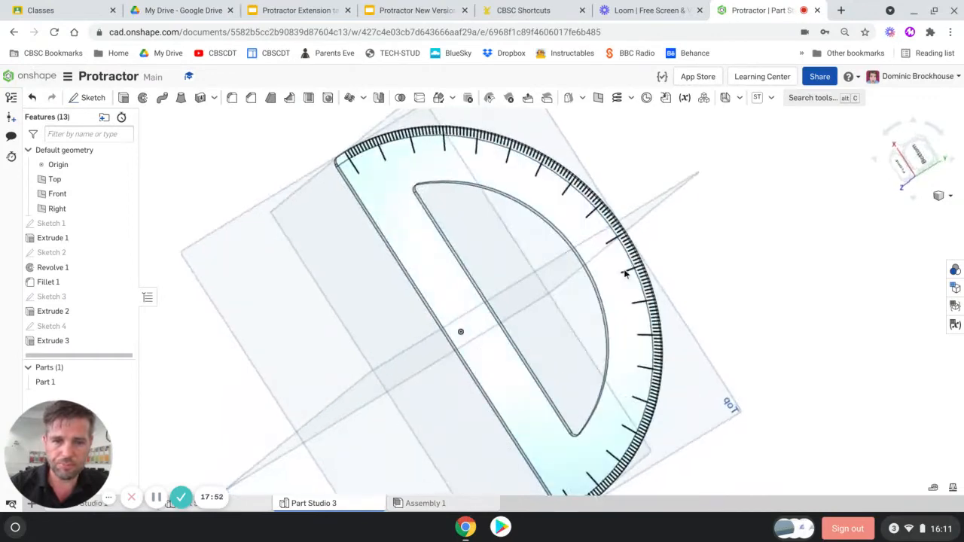
left_click(431, 258)
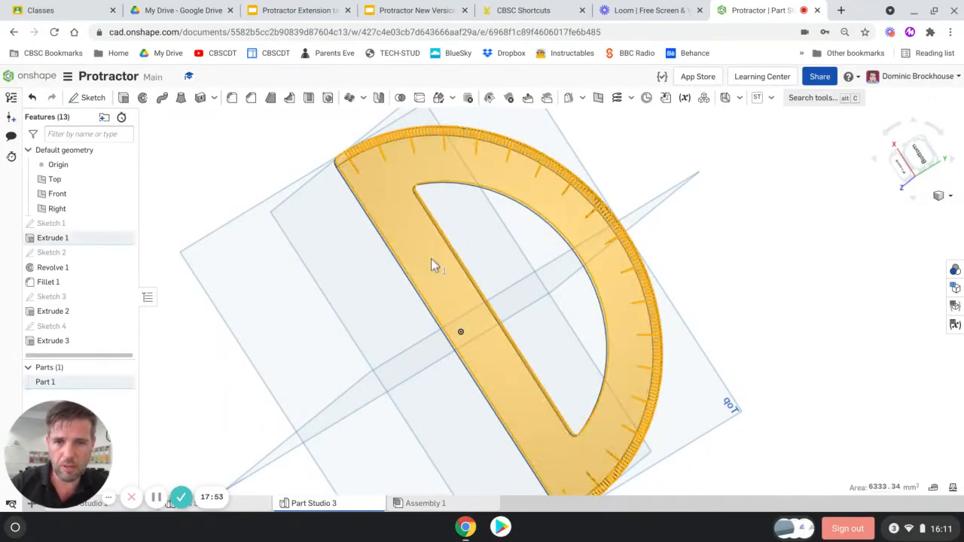
left_click(91, 99)
right_click(181, 147)
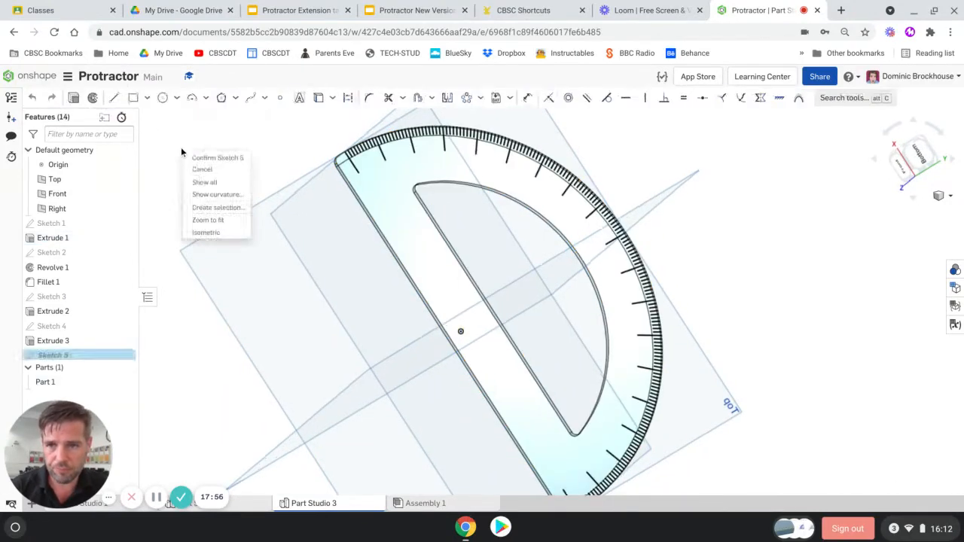
left_click(272, 166)
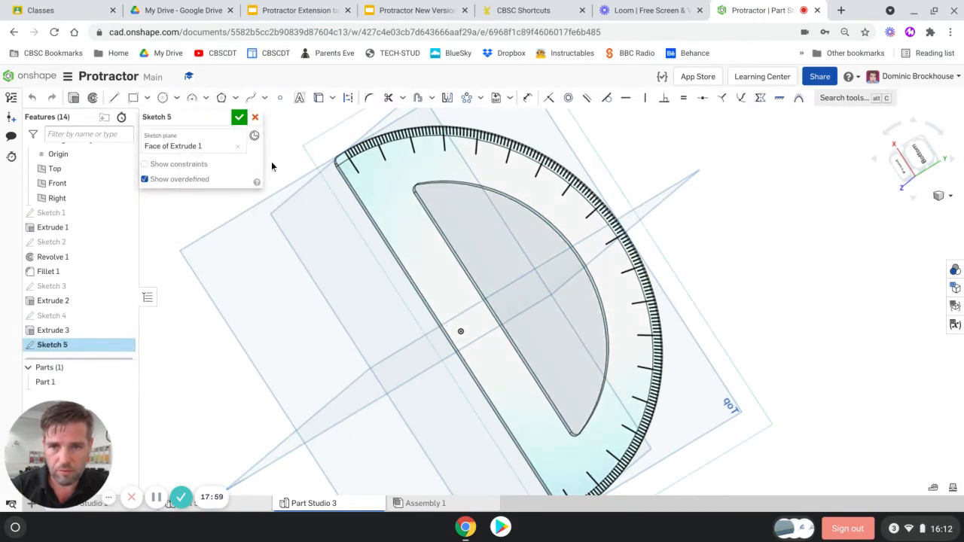
Add the bold Open Sans sketch text "180" next to the long baseline mark at the +X end of the protractor
right_click(291, 164)
left_click(329, 243)
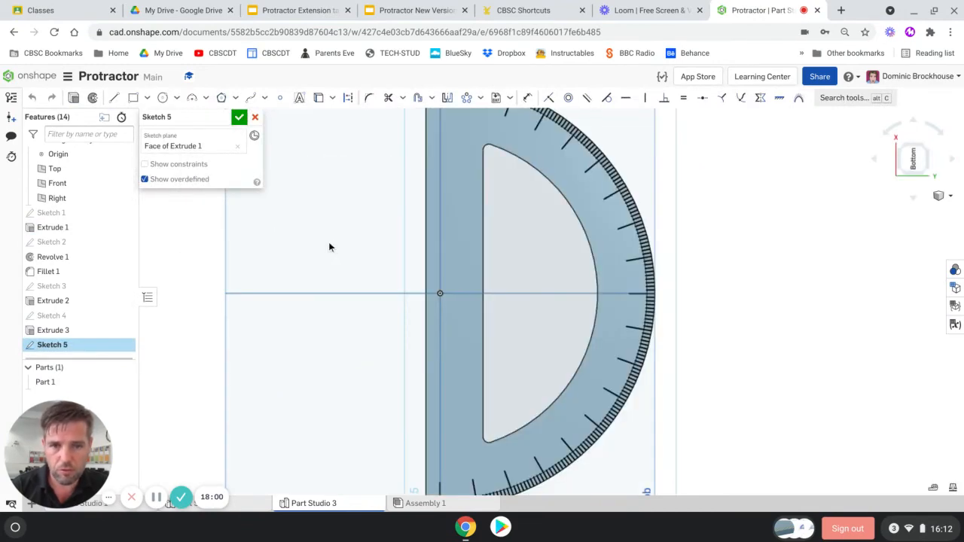
left_click(889, 137)
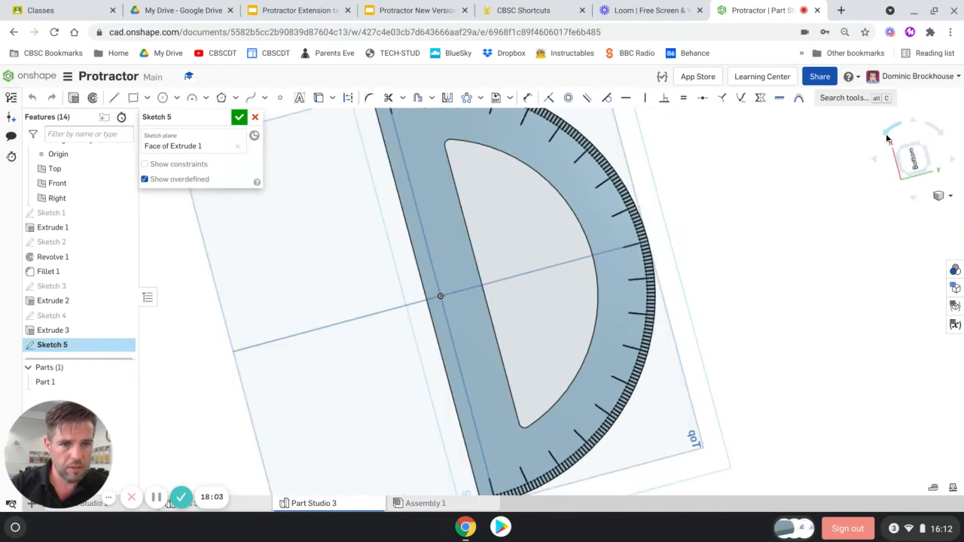
left_click(888, 137)
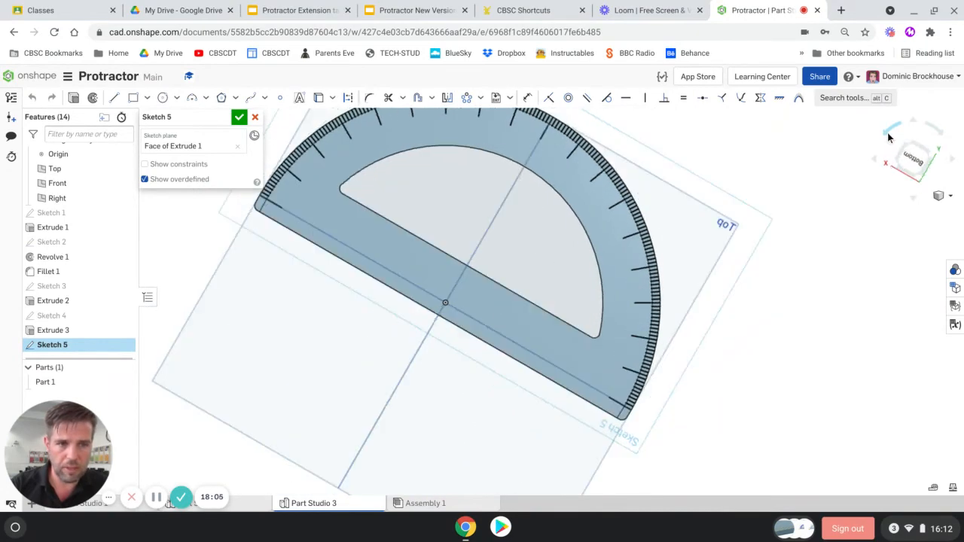
left_click(888, 136)
left_click(889, 136)
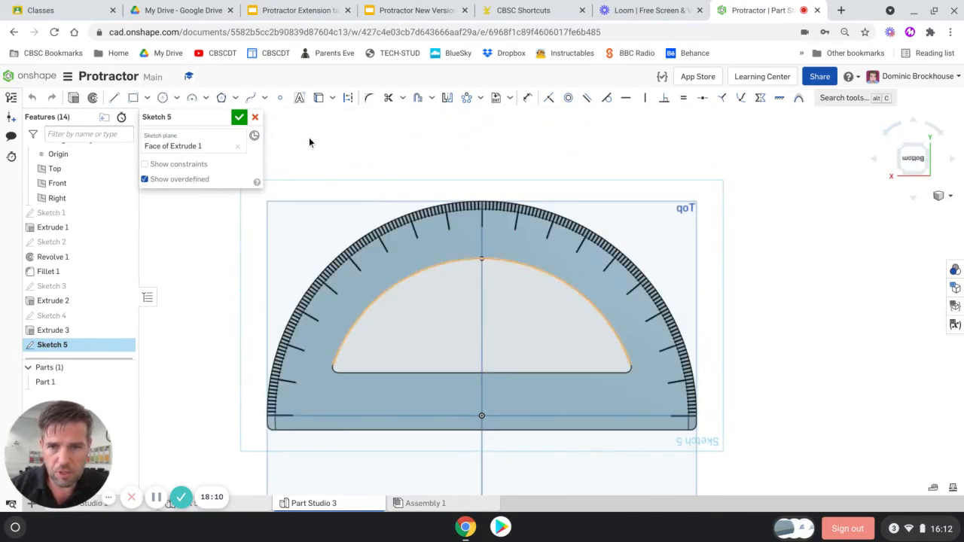
left_click(300, 101)
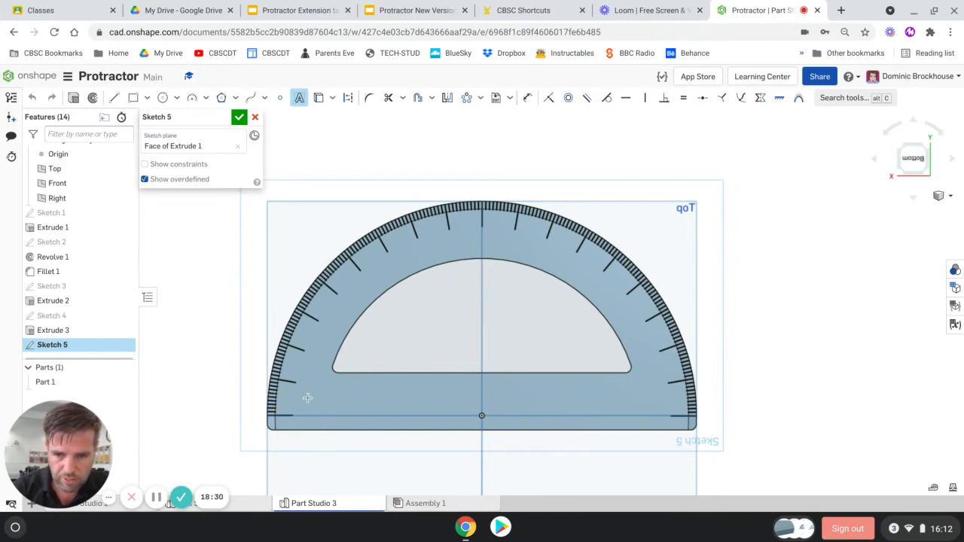
scroll(307, 422, "up", 1)
scroll(307, 423, "up", 2)
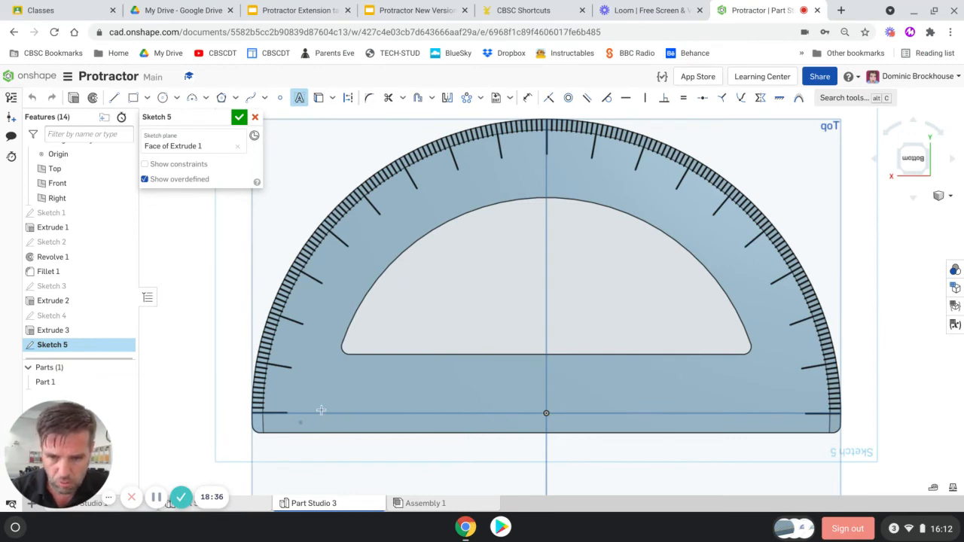
left_click(351, 372)
type("180")
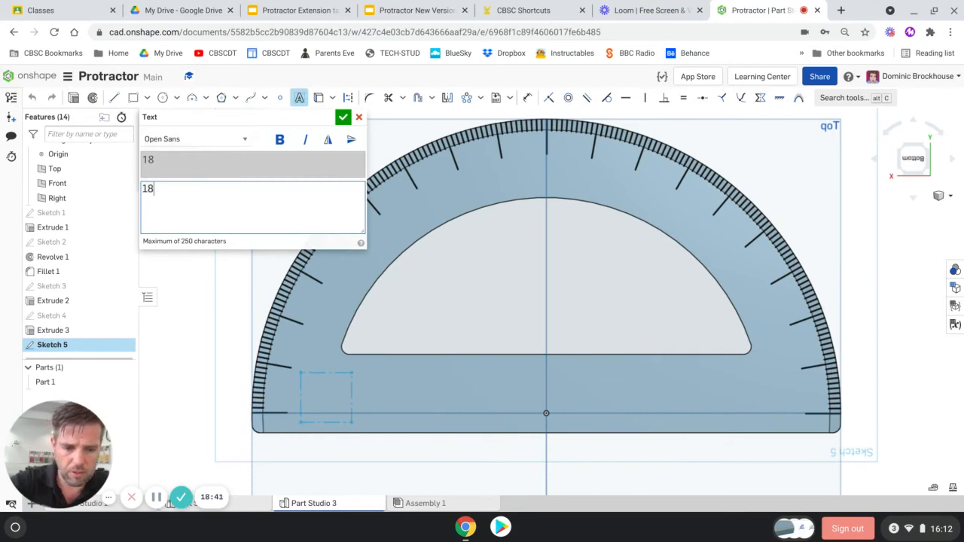
left_click(287, 141)
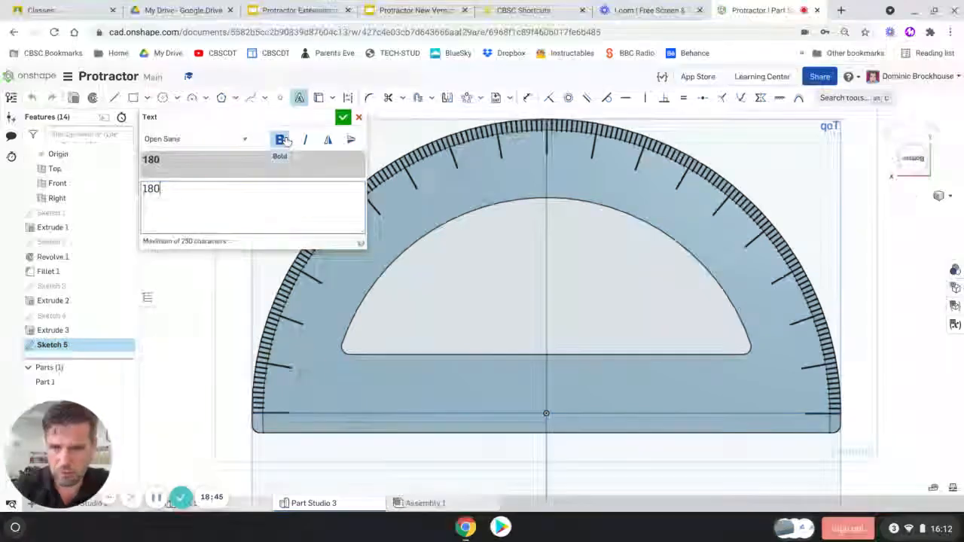
left_click(343, 118)
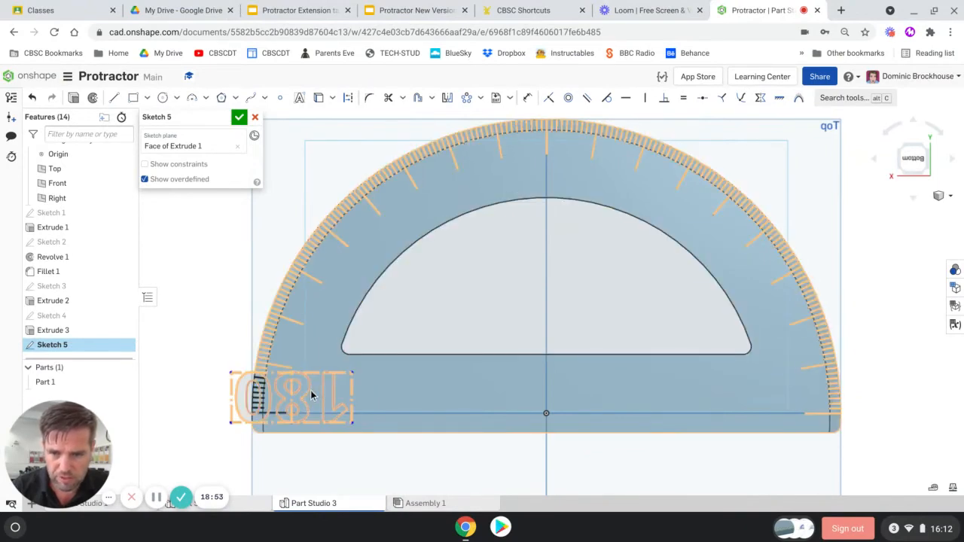
Edit the "180" sketch text and flip it vertically
left_click(289, 409)
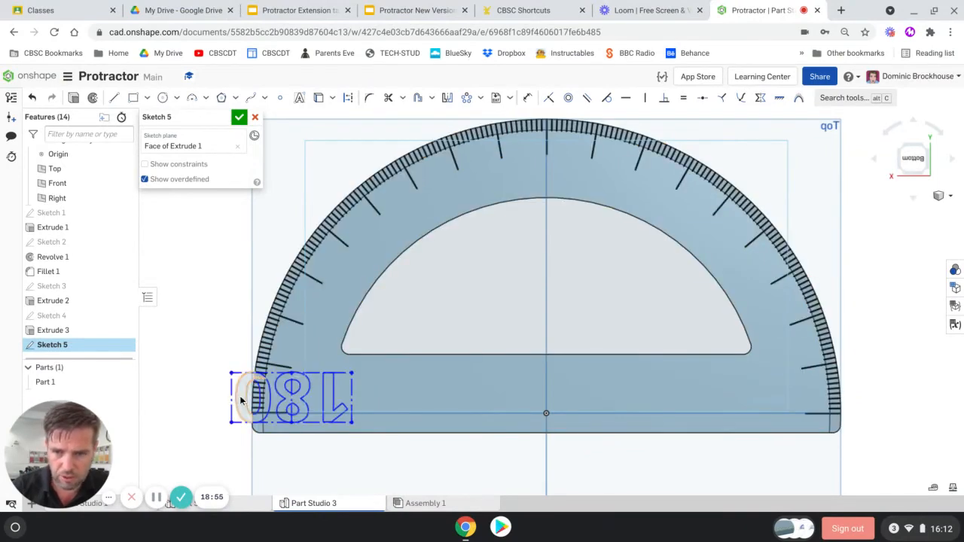
right_click(241, 401)
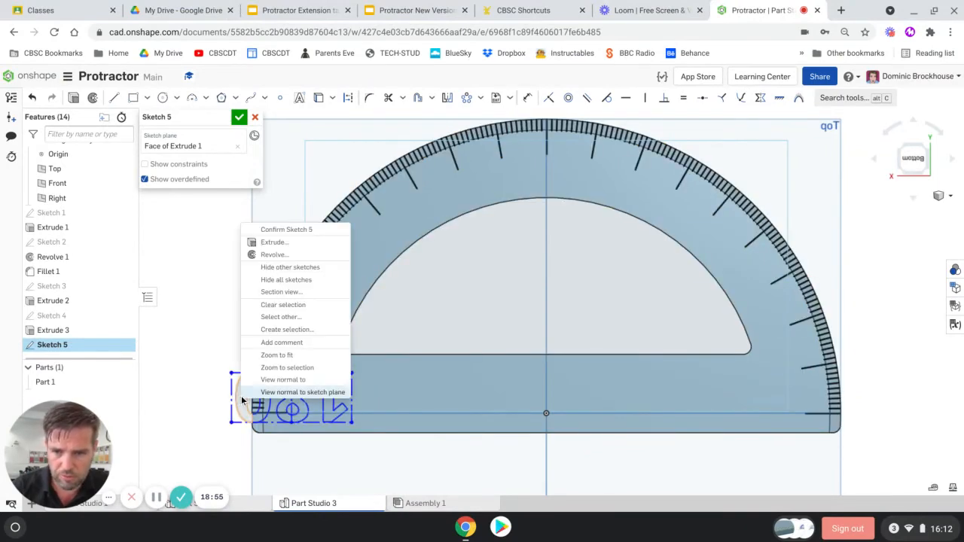
left_click(334, 419)
right_click(341, 415)
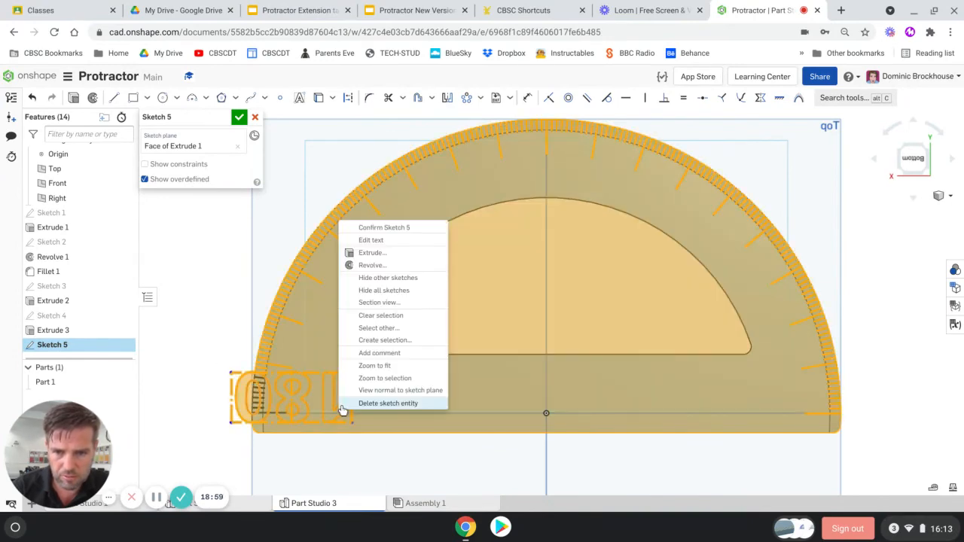
left_click(222, 258)
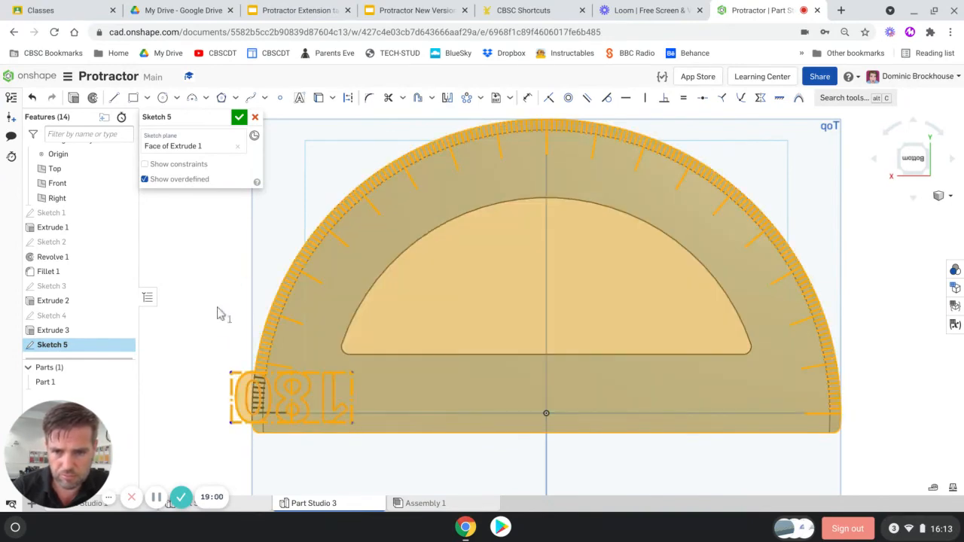
right_click(352, 399)
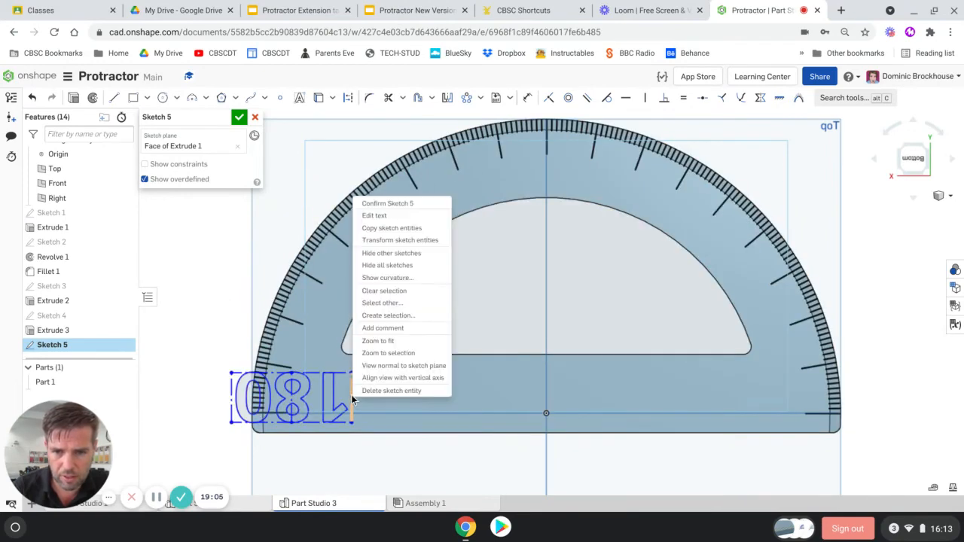
left_click(389, 217)
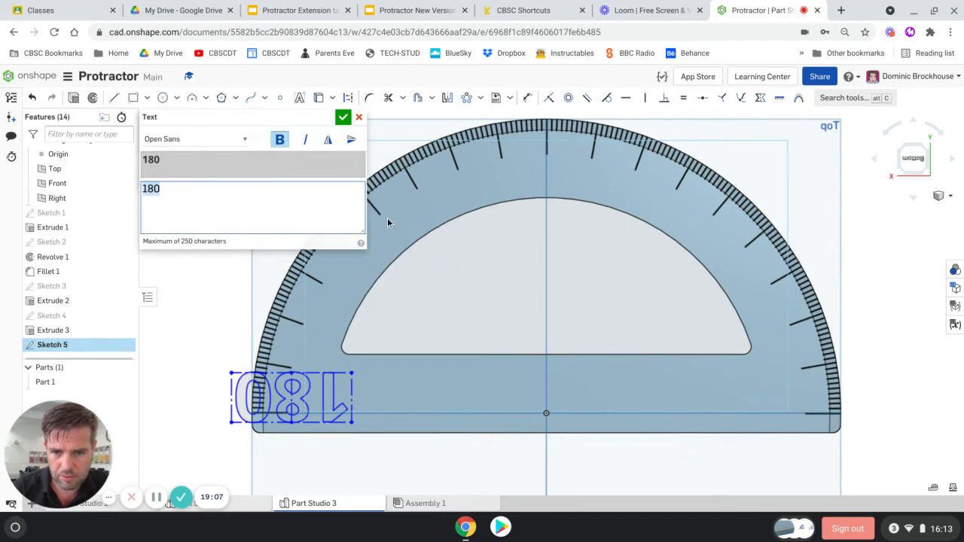
left_click(352, 140)
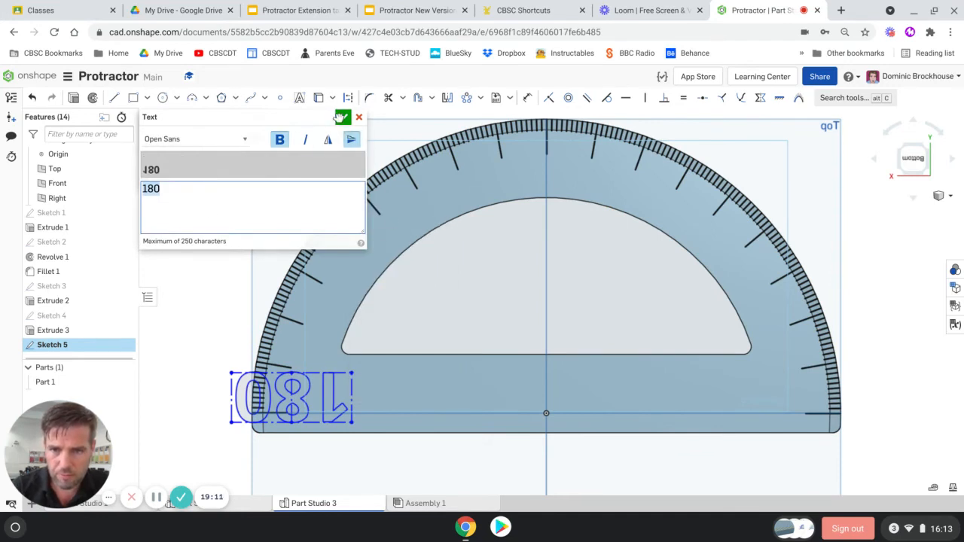
left_click(343, 117)
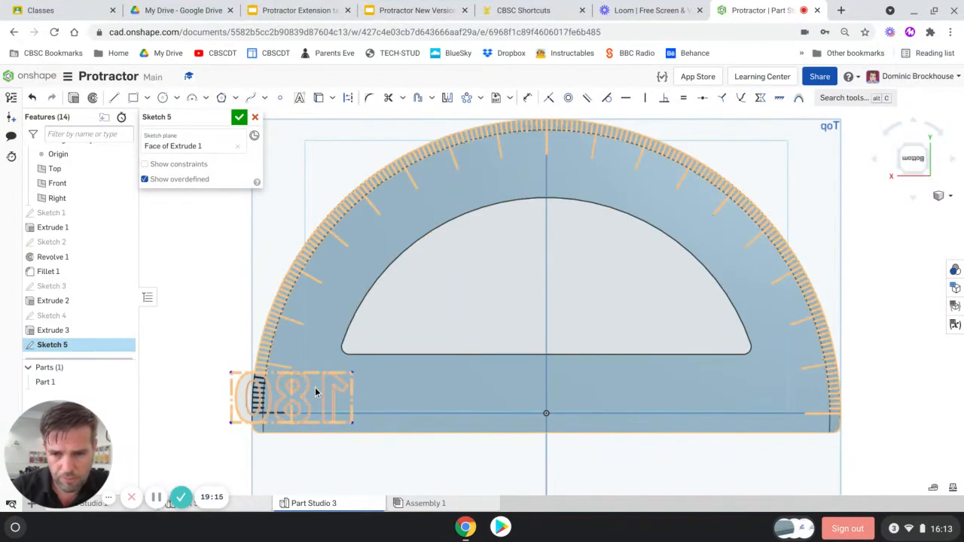
Dimension the "180" text's height to 4 mm and move the text just inside the long baseline mark at the +X end
left_click(338, 411)
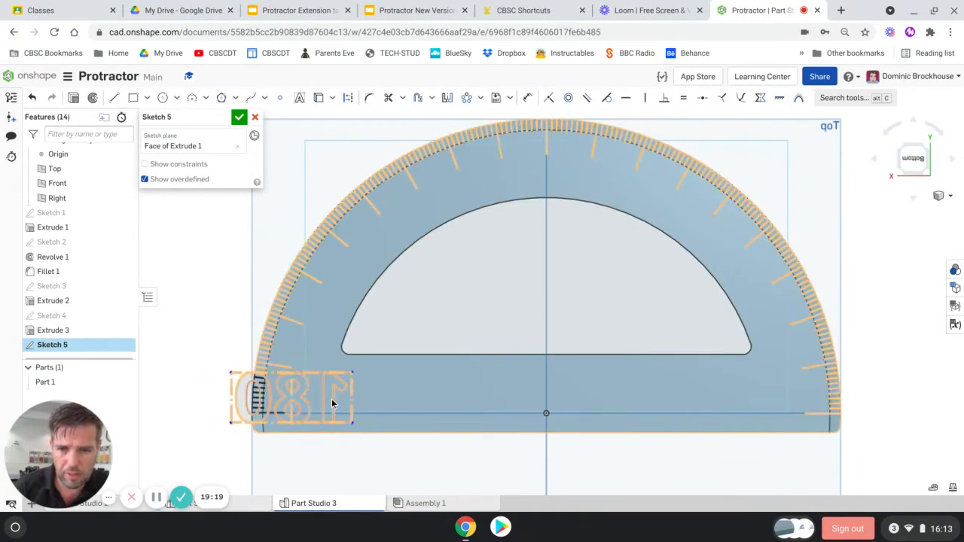
left_click(529, 99)
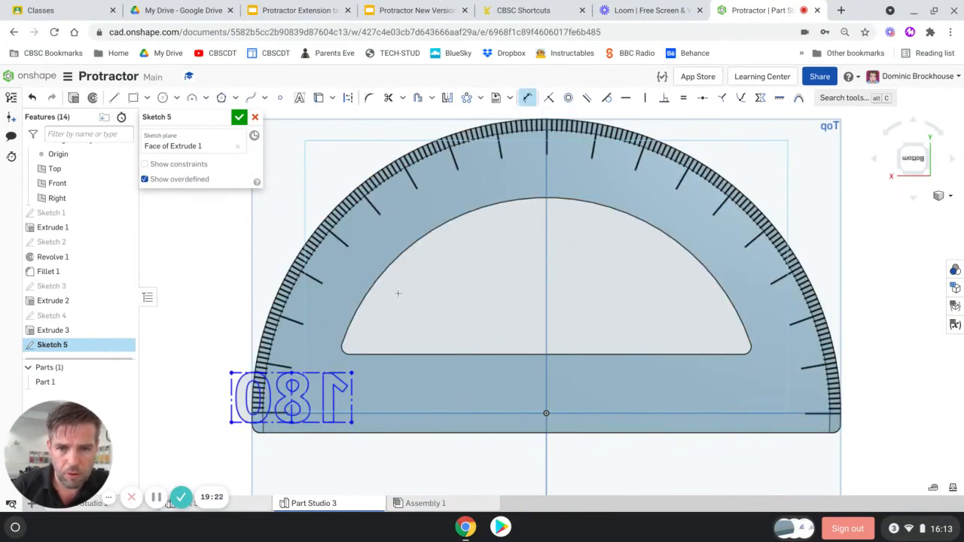
key("d")
left_click(361, 394)
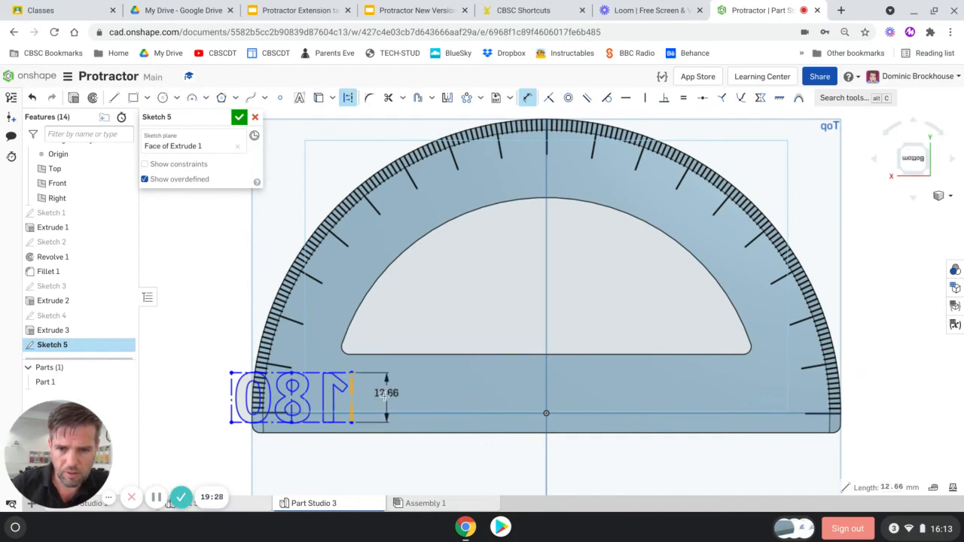
left_click(384, 395)
type("4")
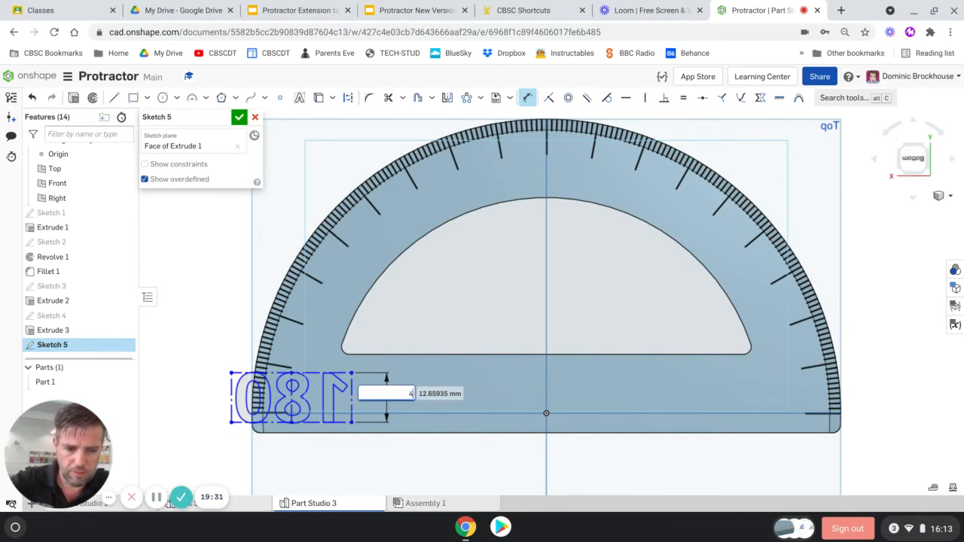
key("Escape")
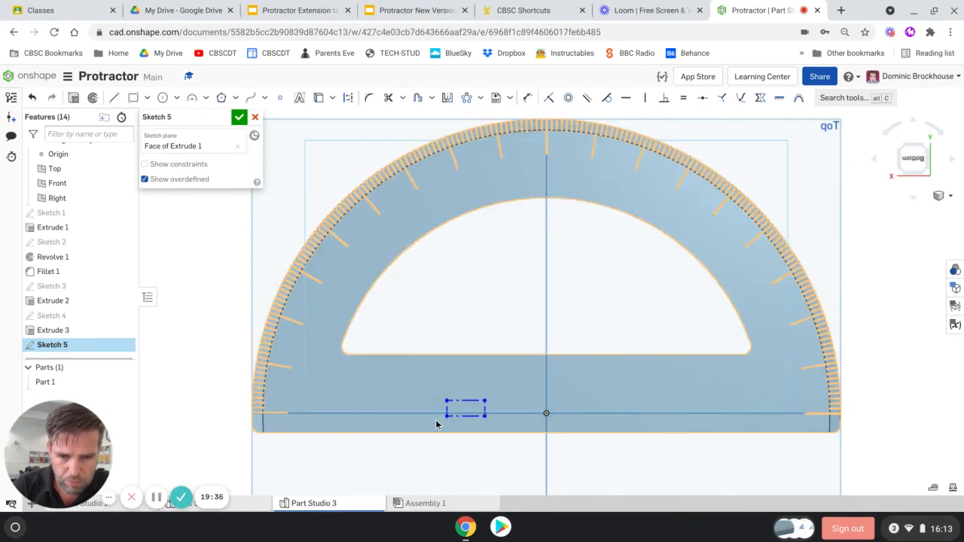
mouse_move(441, 415)
left_mouse_down()
mouse_move(311, 413)
mouse_move(297, 424)
left_mouse_up()
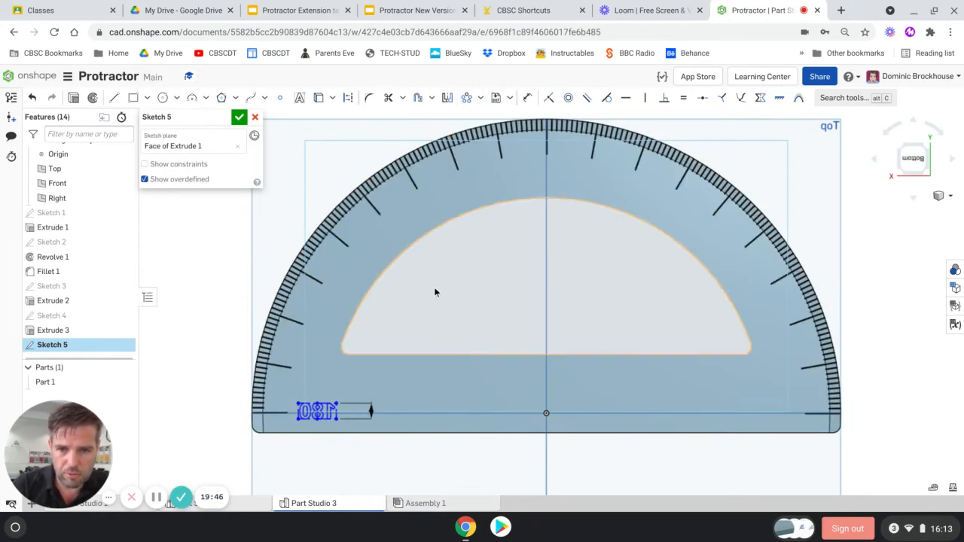
Add the bold Open Sans sketch text "90" between the cutout's arc and the long marks, near the arc's centre mark
left_click(299, 99)
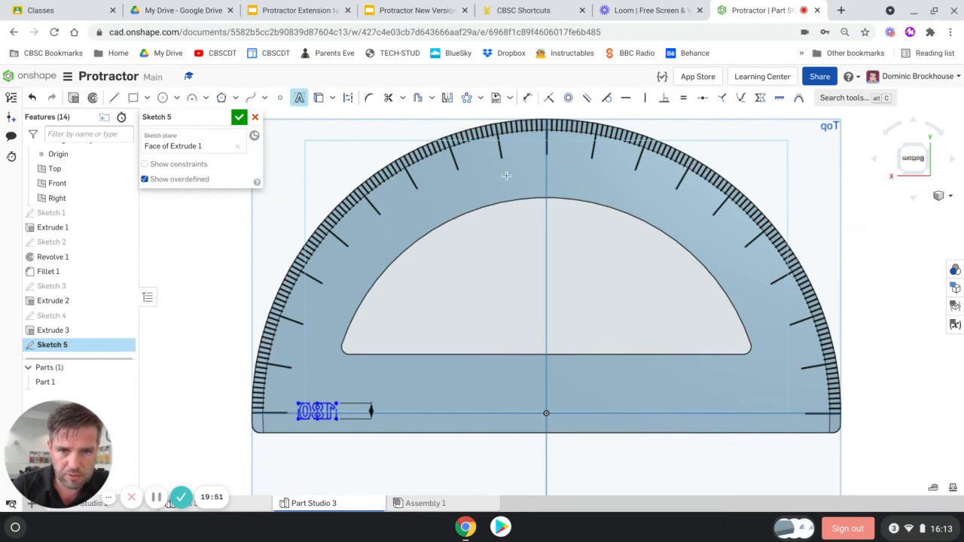
left_click(524, 190)
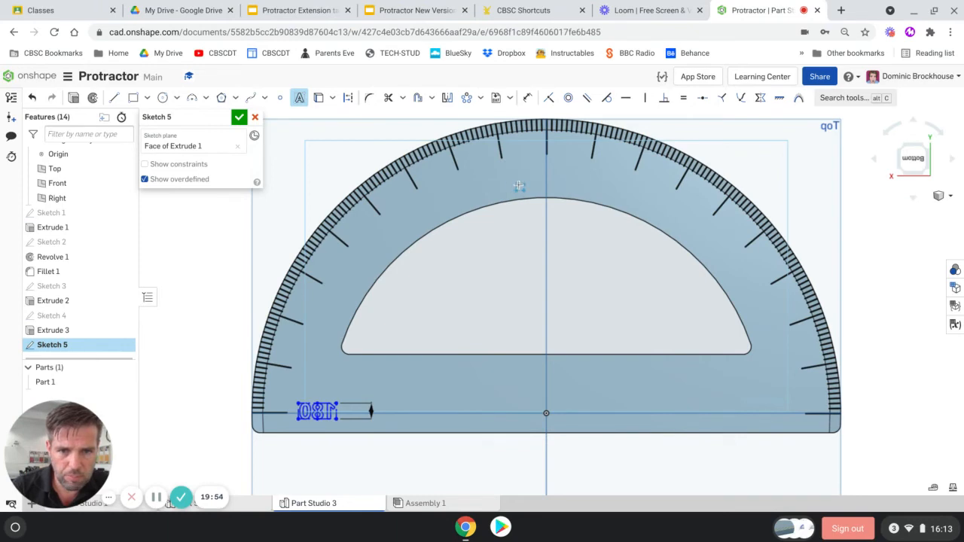
left_click(476, 170)
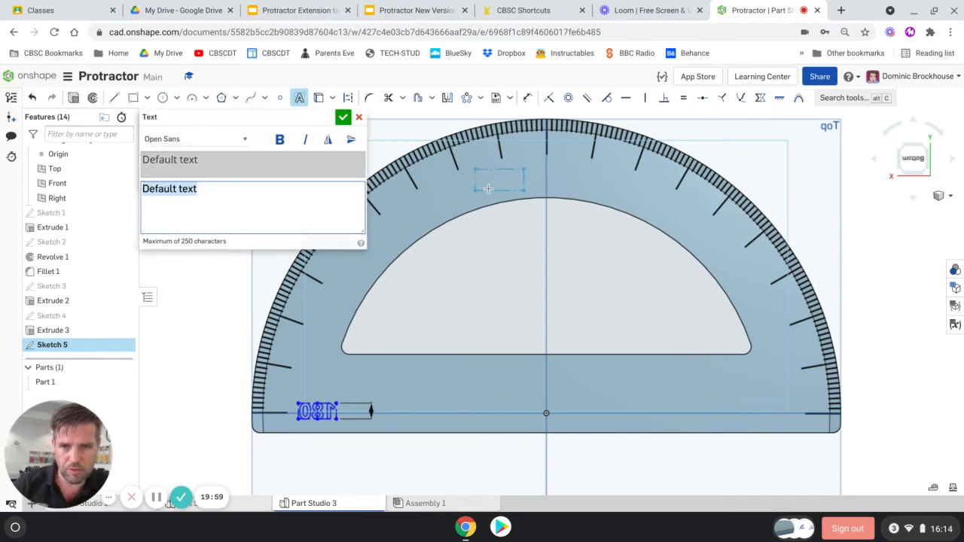
type("90")
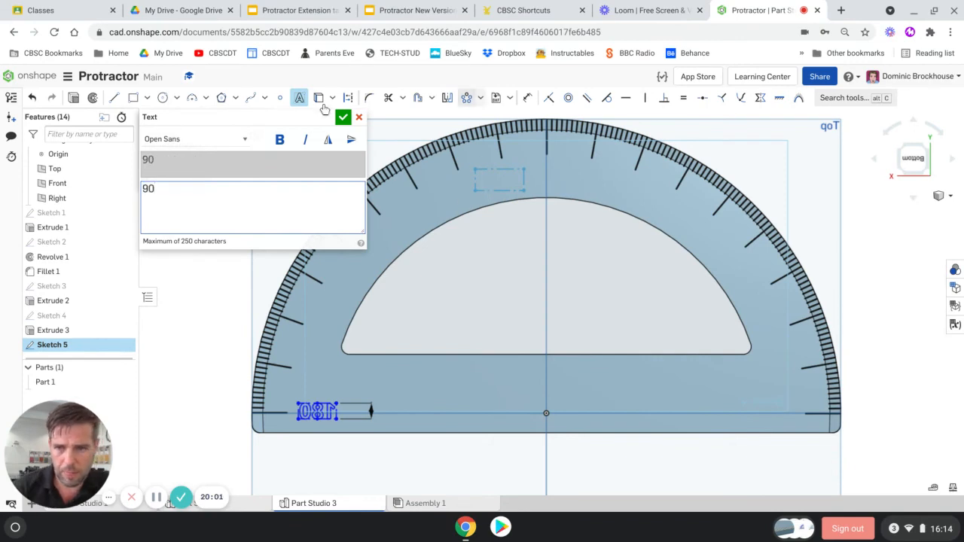
left_click(283, 140)
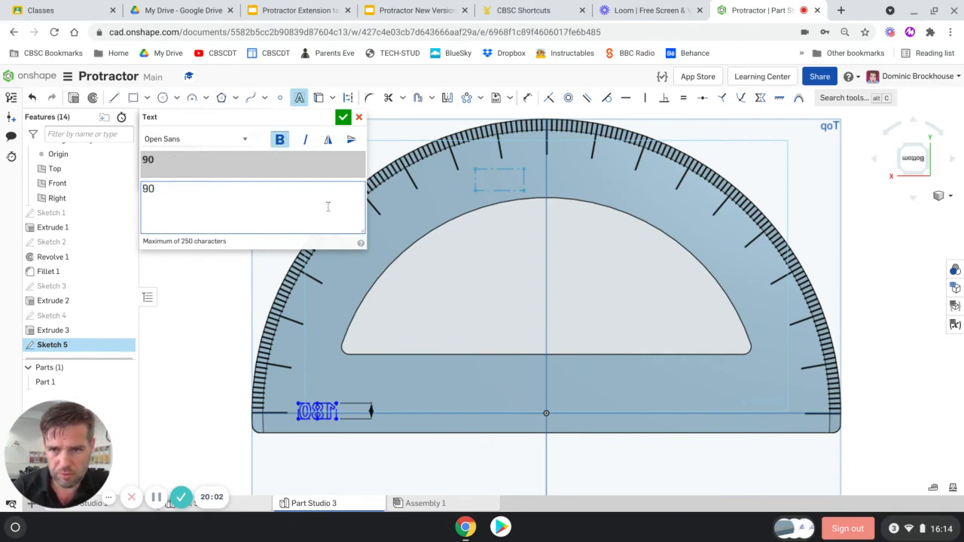
left_click(343, 118)
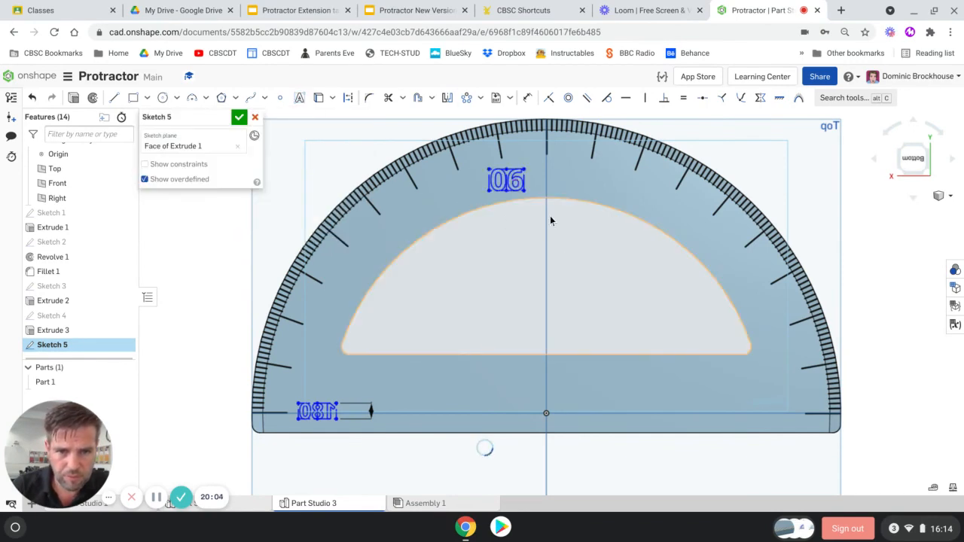
Edit the "90" sketch text and flip it both horizontally and vertically
scroll(482, 161, "up", 2)
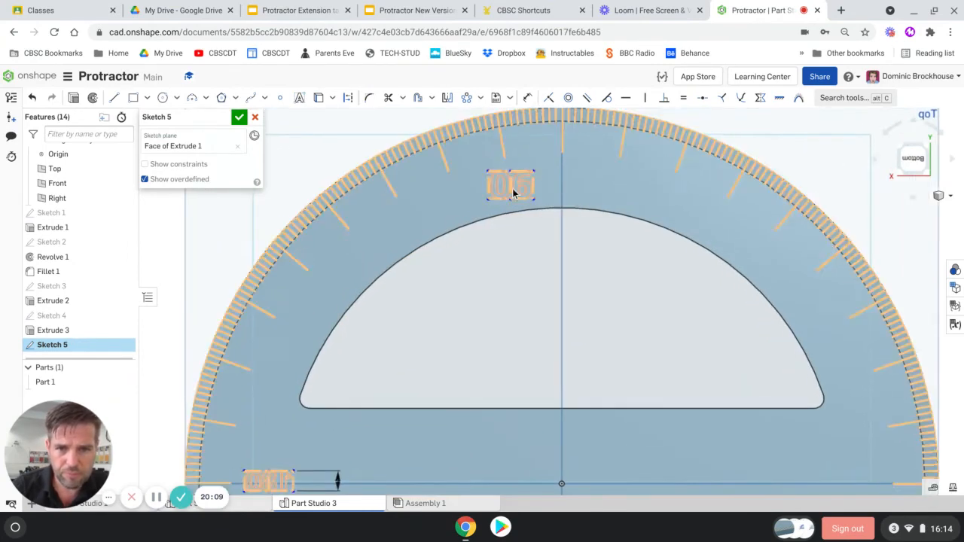
scroll(307, 165, "down", 3)
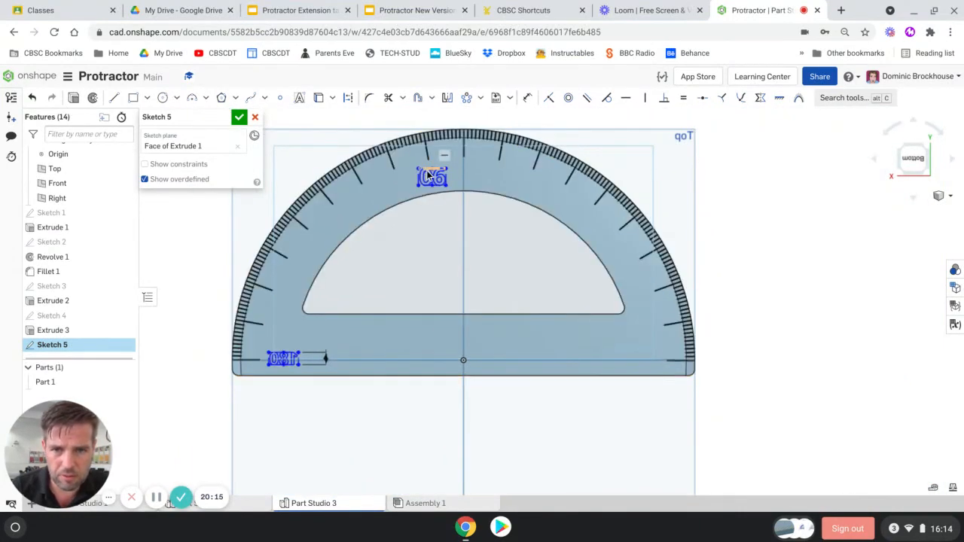
scroll(427, 175, "up", 3)
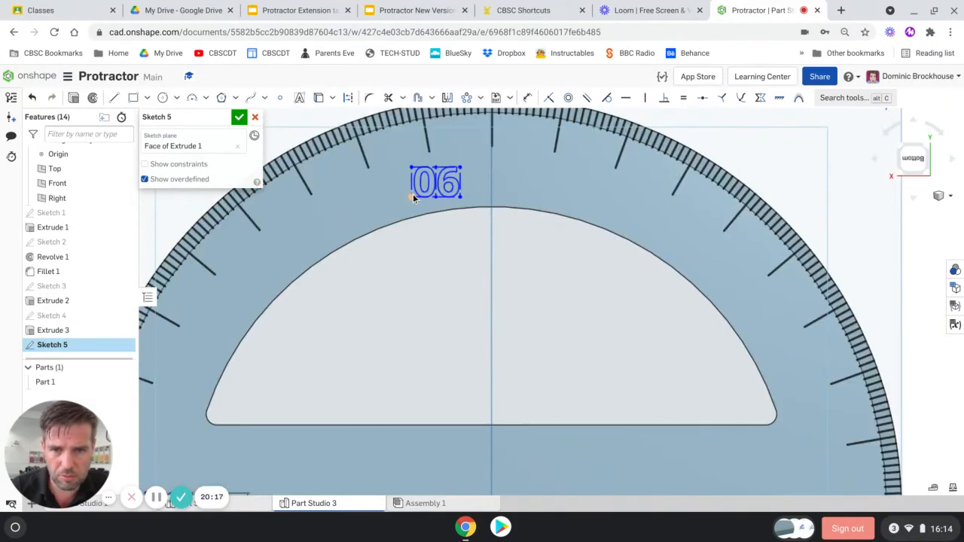
right_click(413, 198)
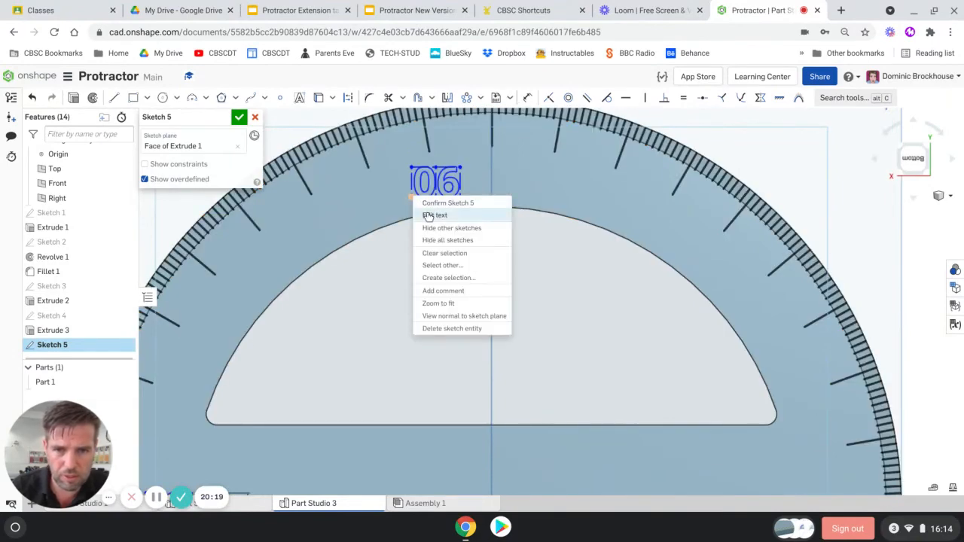
left_click(428, 215)
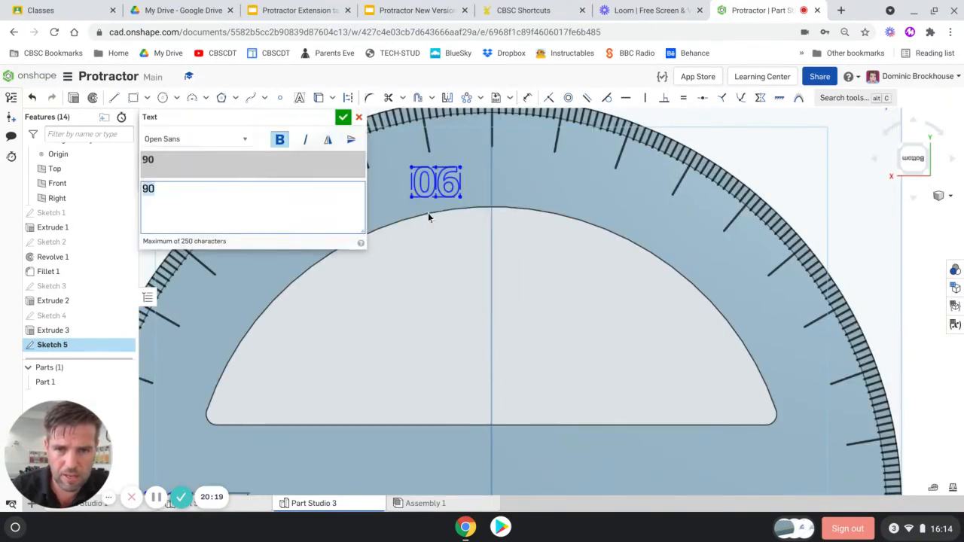
left_click(329, 143)
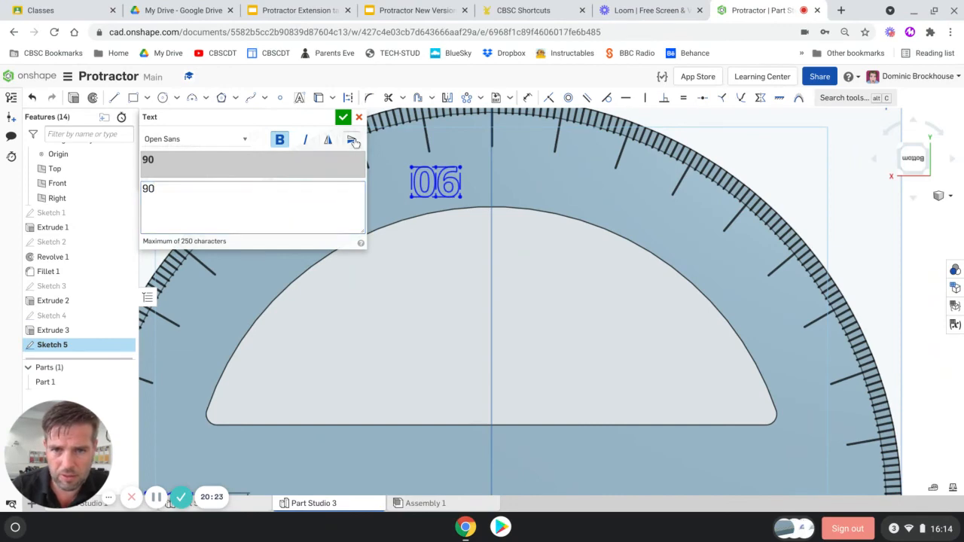
left_click(351, 140)
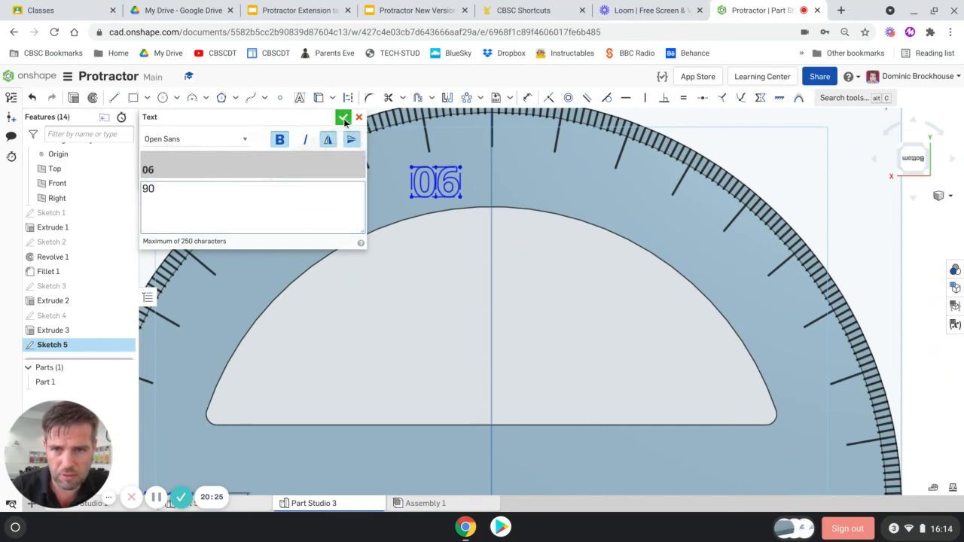
left_click(343, 117)
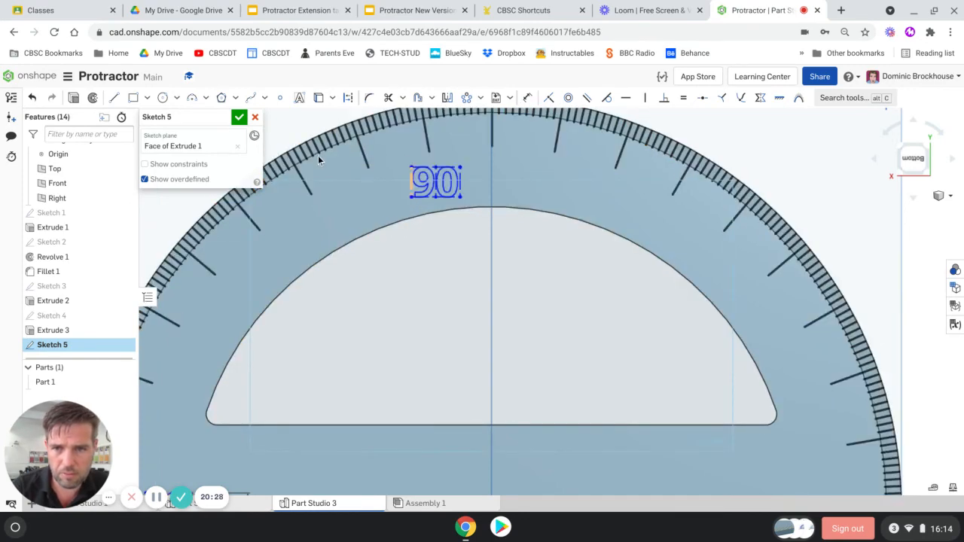
Turn off the horizontal flip of the "90" sketch text, keeping the vertical flip
right_click(413, 200)
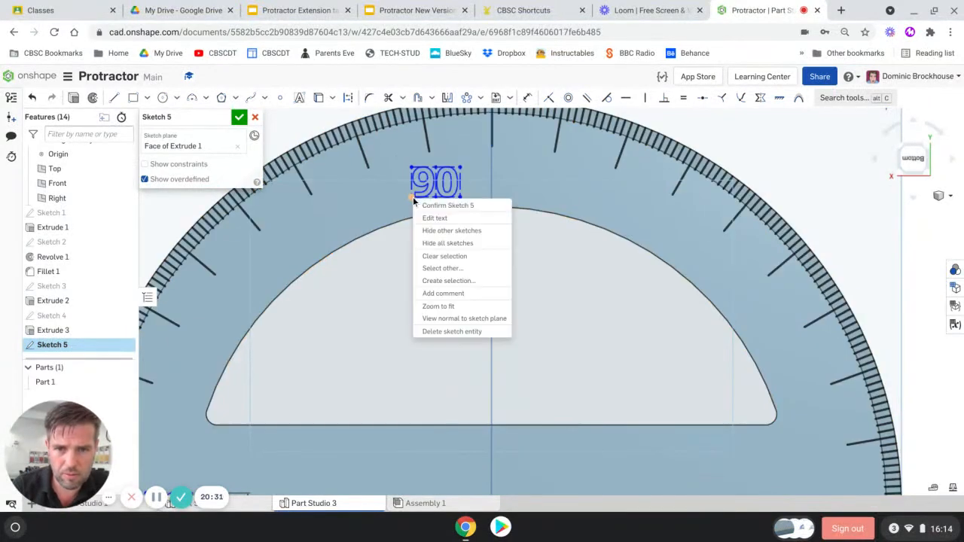
left_click(441, 220)
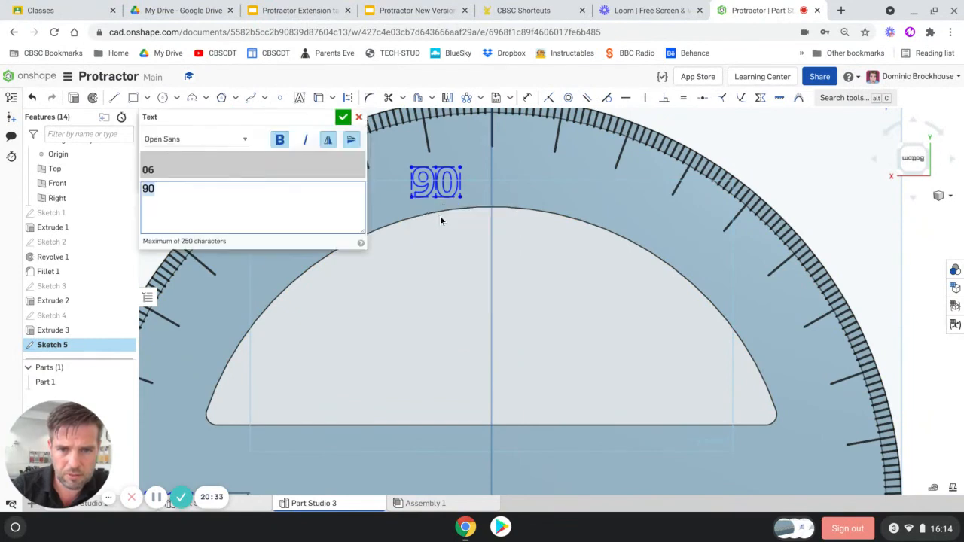
left_click(331, 142)
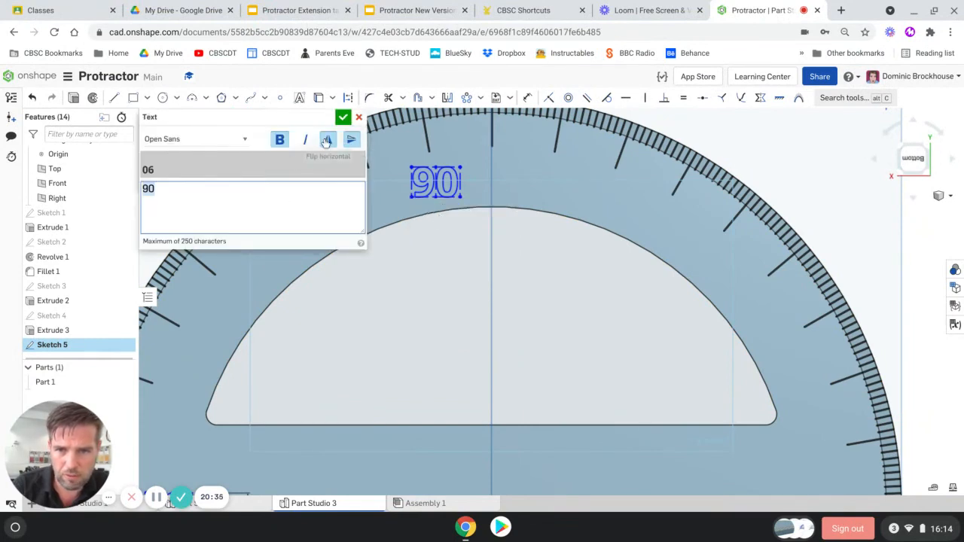
left_click(343, 118)
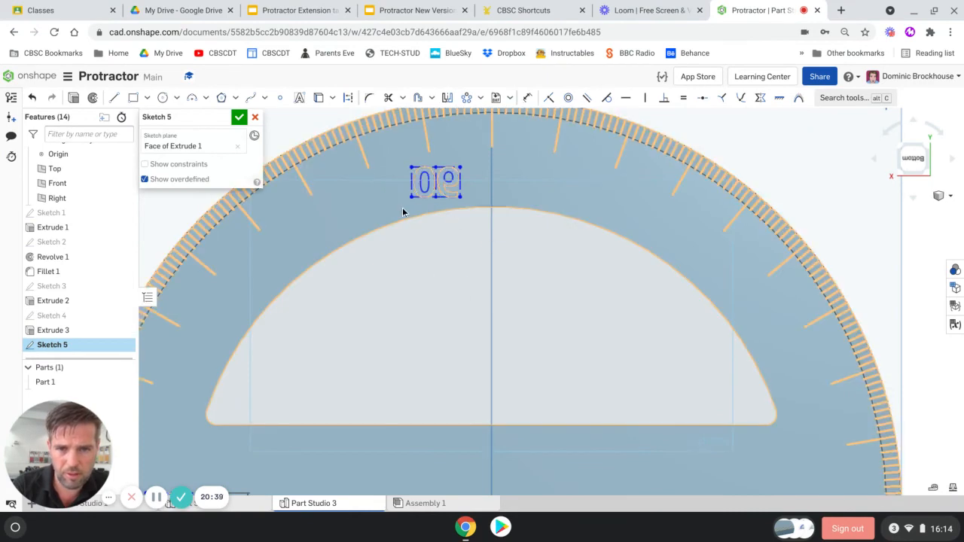
Move the "90" text below the arc's centre mark and dimension its height to 4 mm
left_click_drag(413, 199, 461, 198)
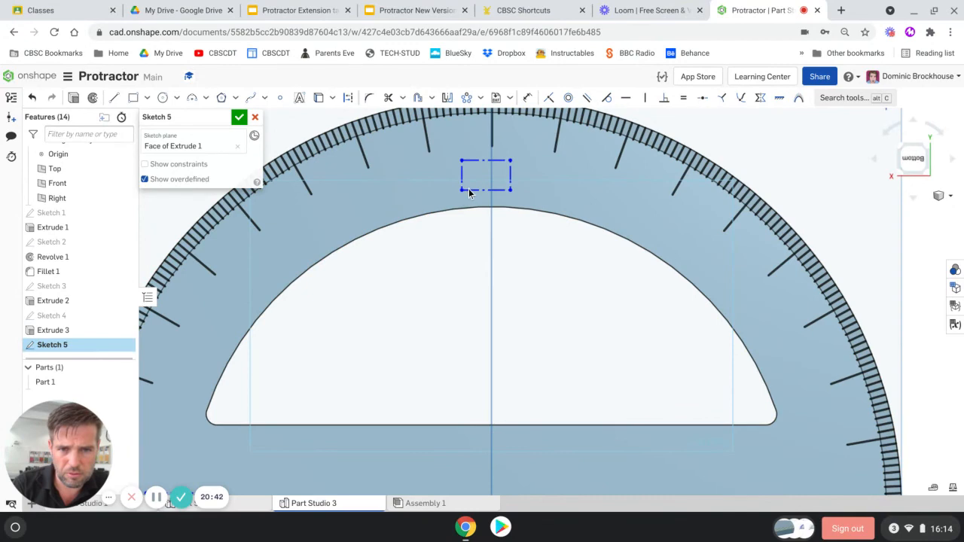
scroll(454, 240, "down", 2)
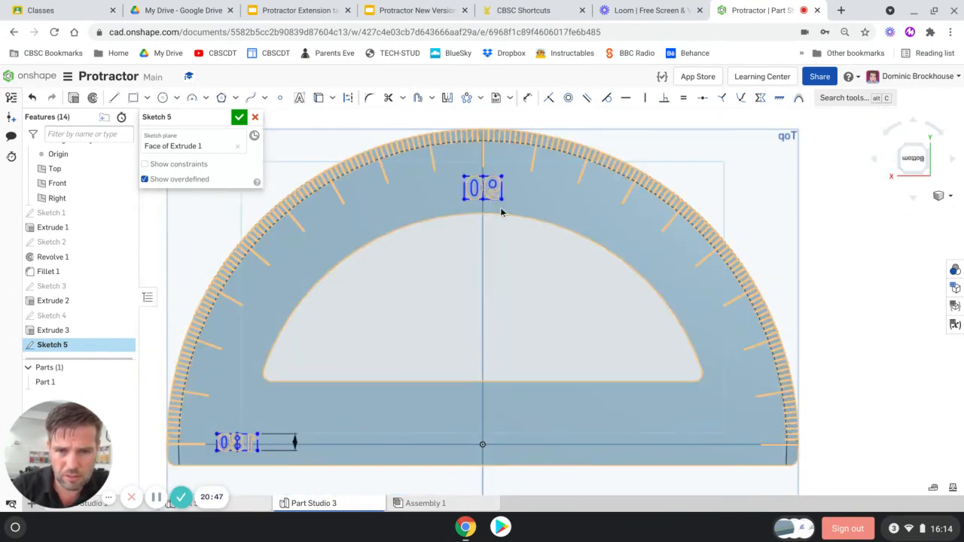
left_click(528, 98)
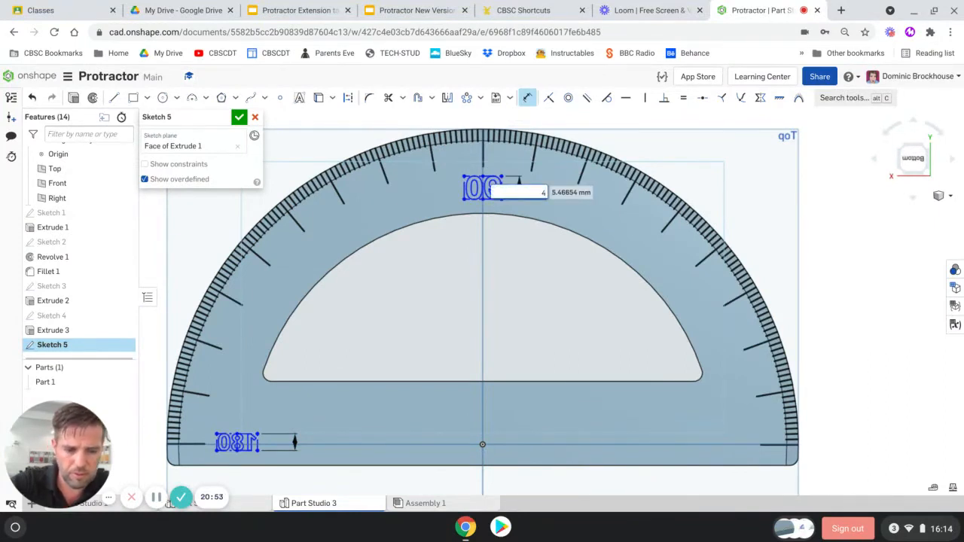
left_click(520, 193)
type("4")
key("Return")
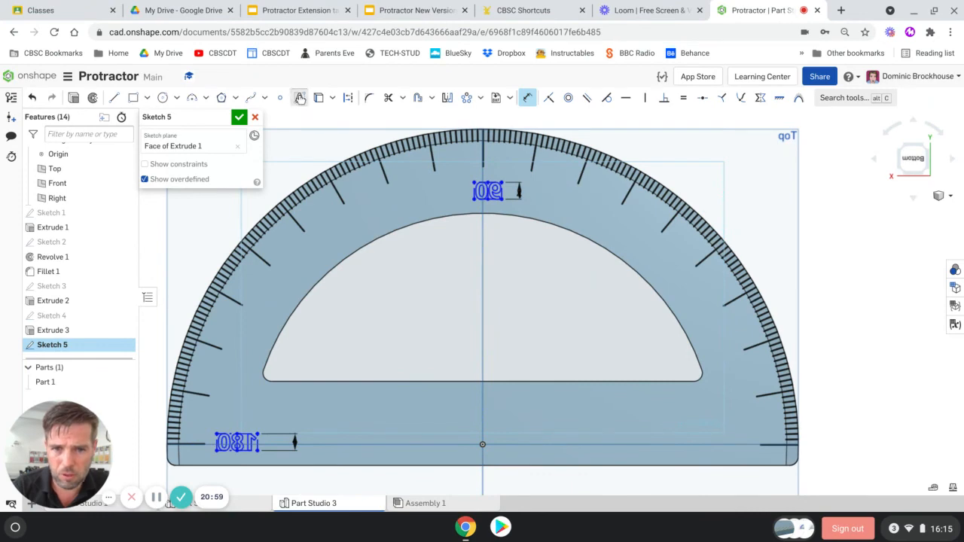
Add the bold Open Sans sketch text "0" just inside the long baseline mark at the -X end
left_click(299, 97)
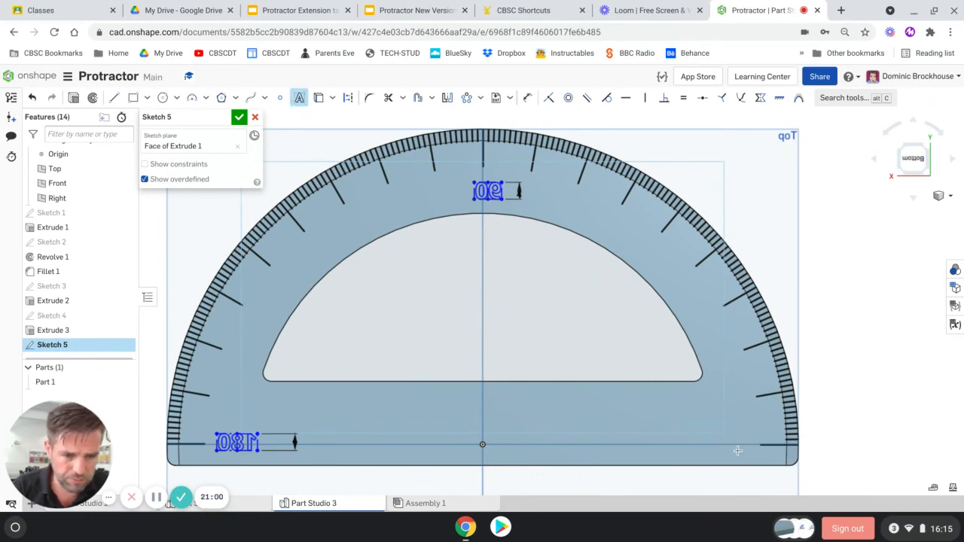
left_click_drag(716, 449, 746, 427)
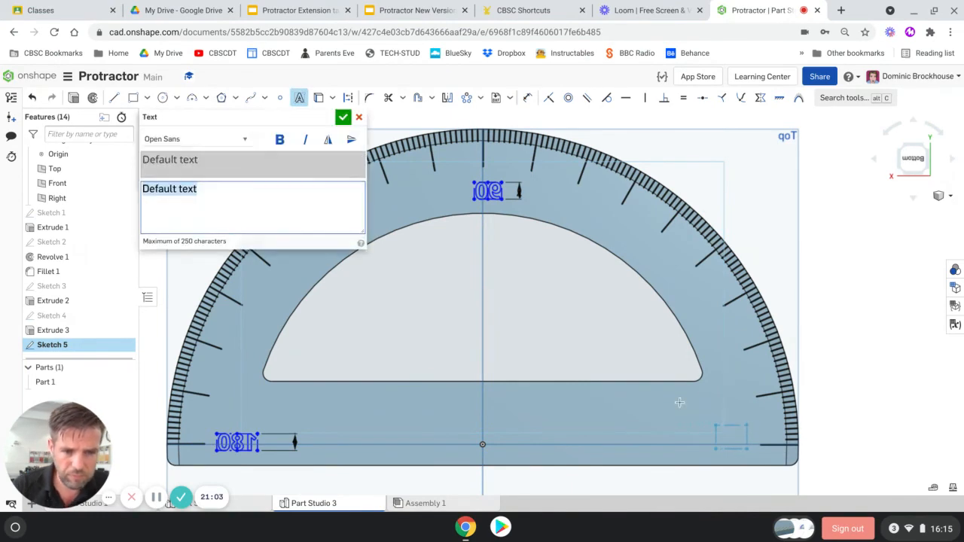
type("0")
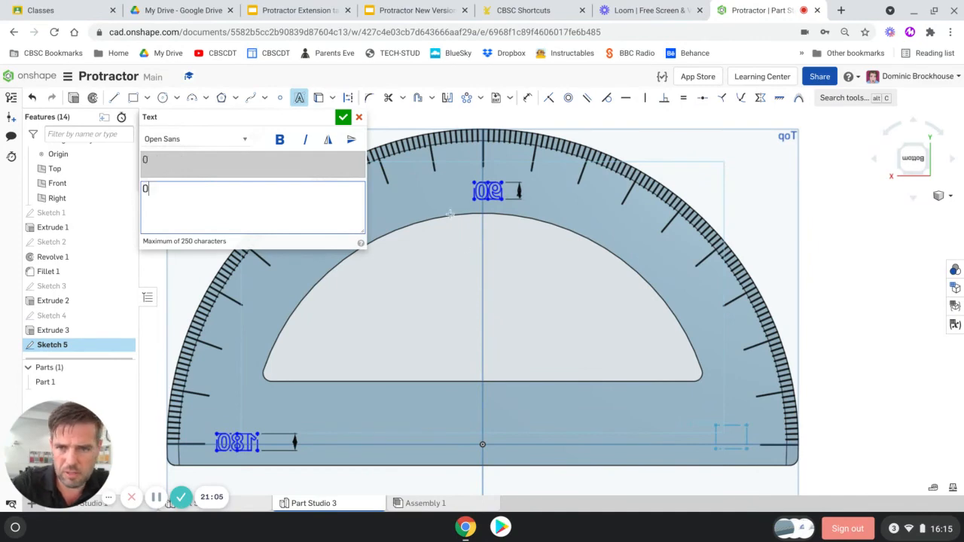
left_click(279, 139)
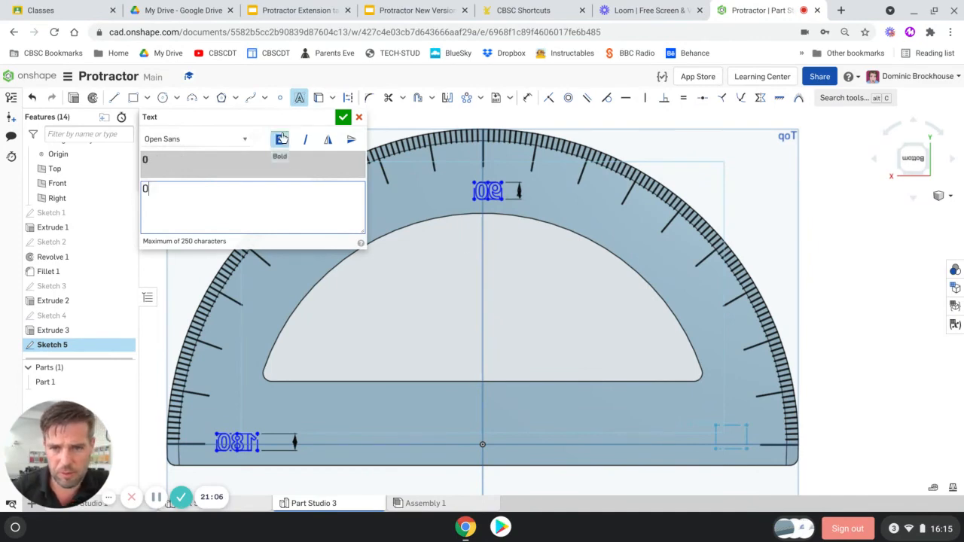
left_click(343, 118)
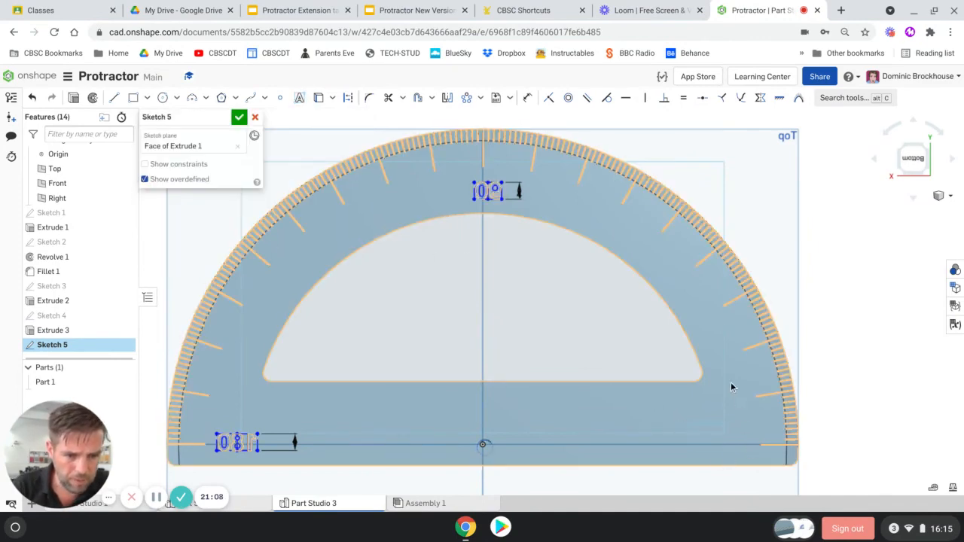
Dimension the "0" text's height to 4 mm, align "0" and "90" with their long marks, and finish the sketch
key("d")
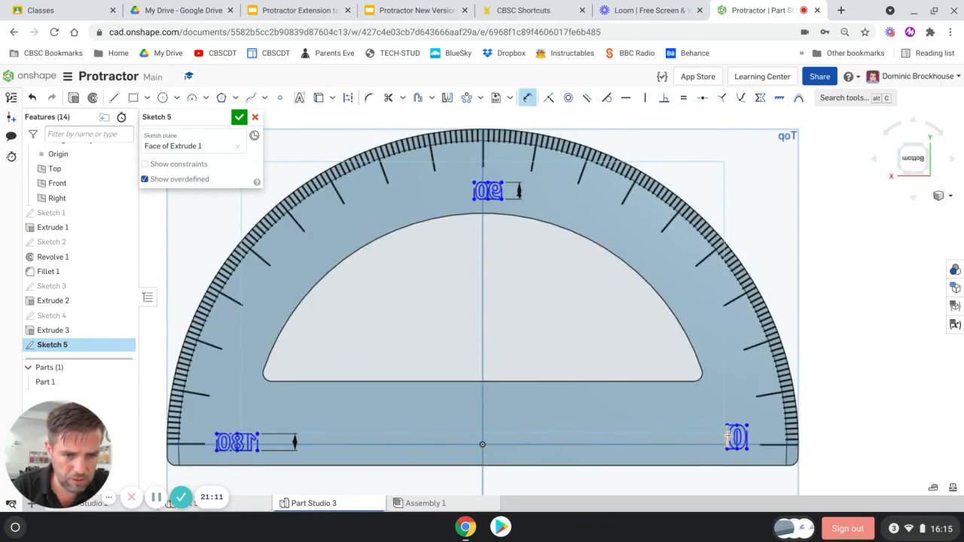
left_click(709, 435)
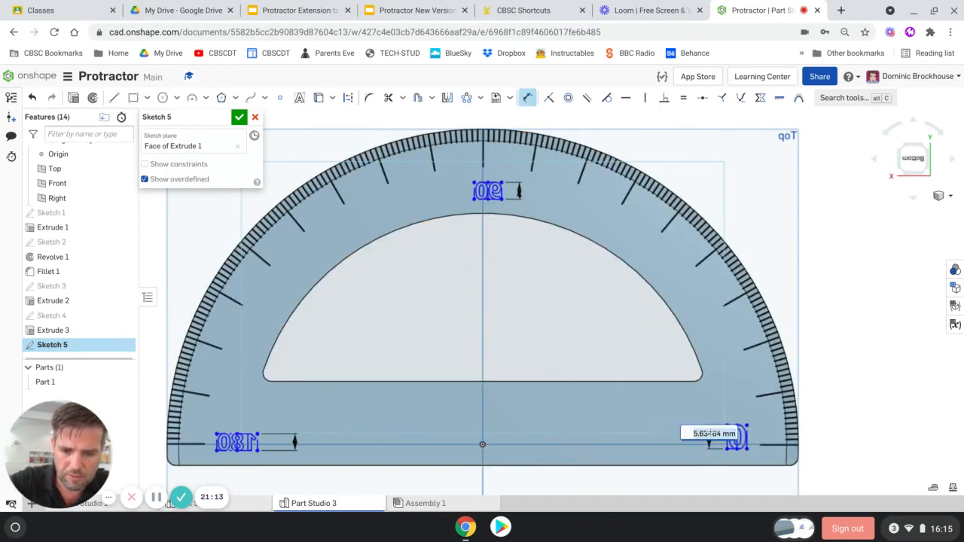
type("4")
key("Escape")
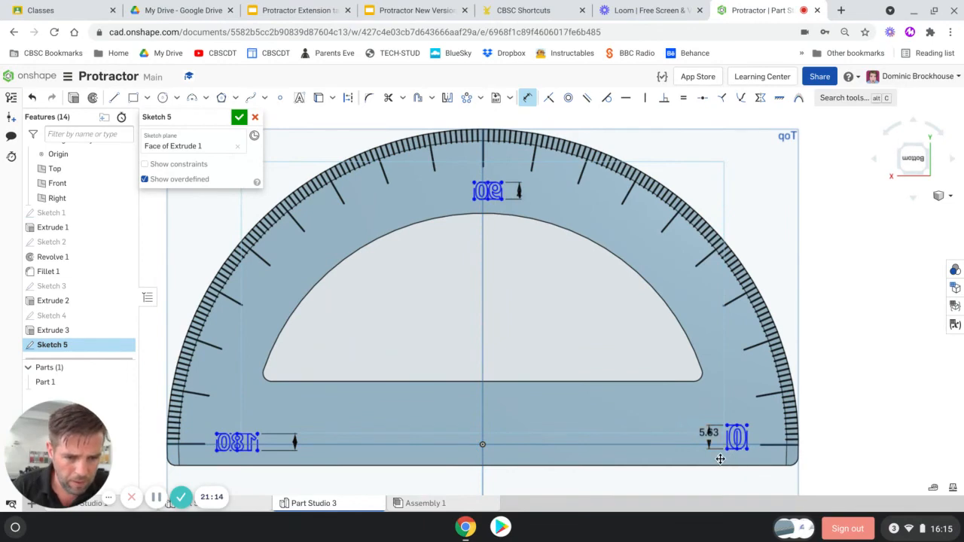
left_click(528, 98)
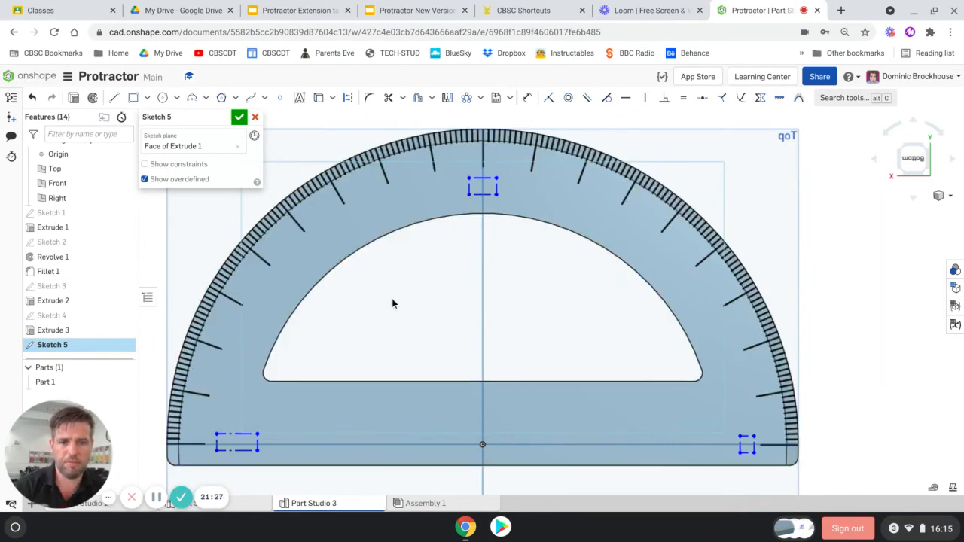
left_click(238, 119)
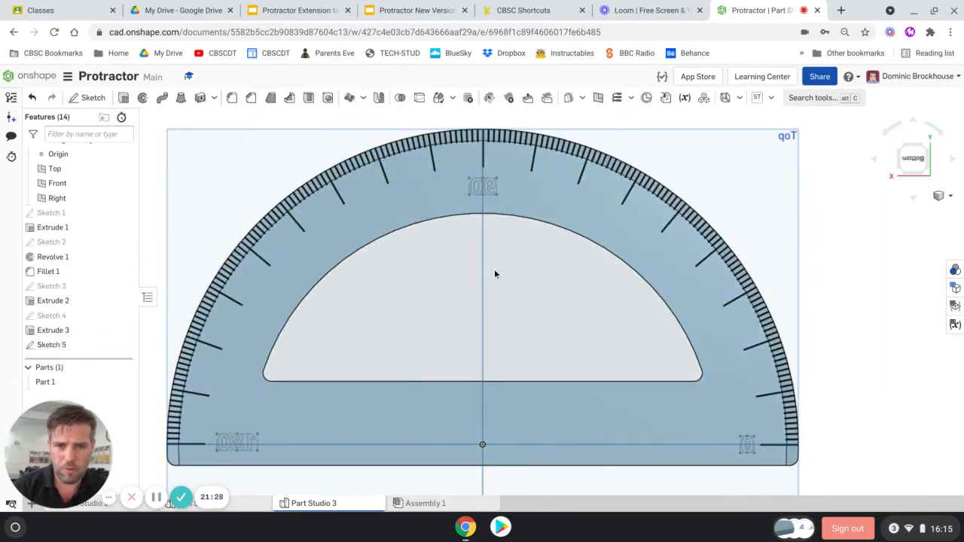
Extrude the number texts of Sketch 5 by 0.1 mm, adding them to Part 1
left_click(123, 98)
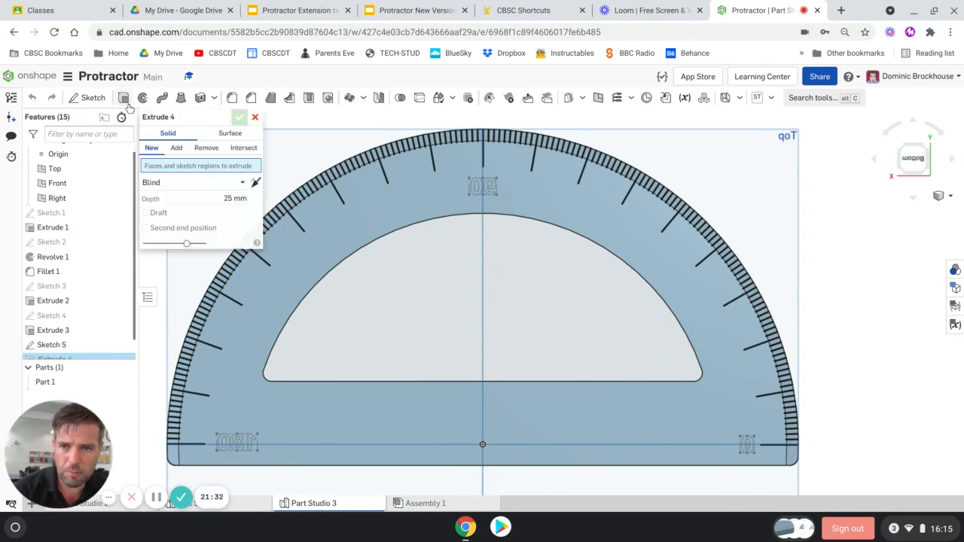
left_click(232, 200)
type("0.")
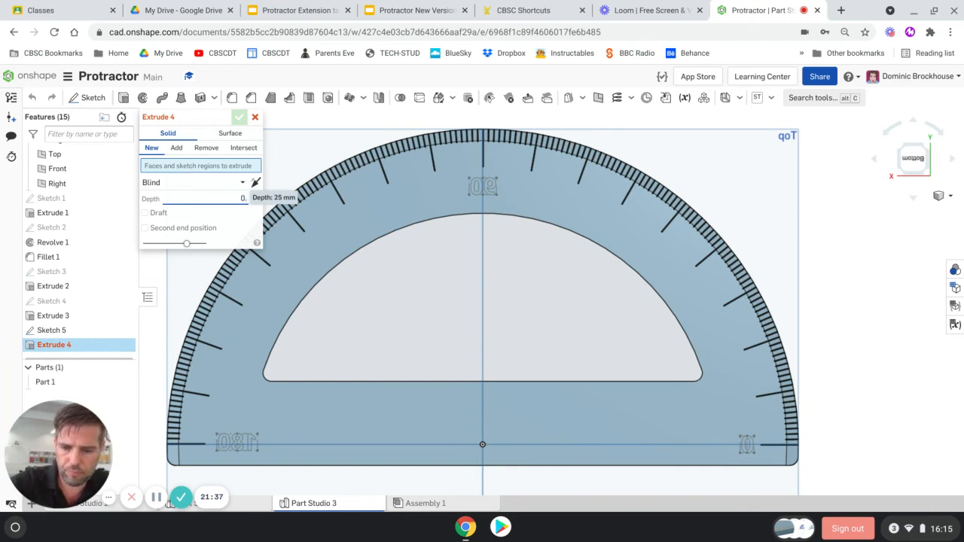
type("1")
key("Return")
left_click(176, 147)
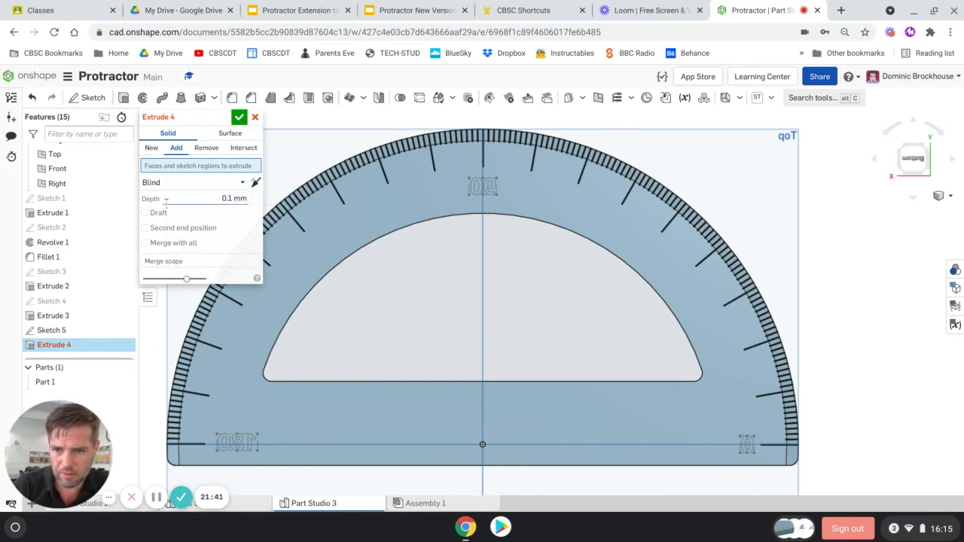
left_click(59, 332)
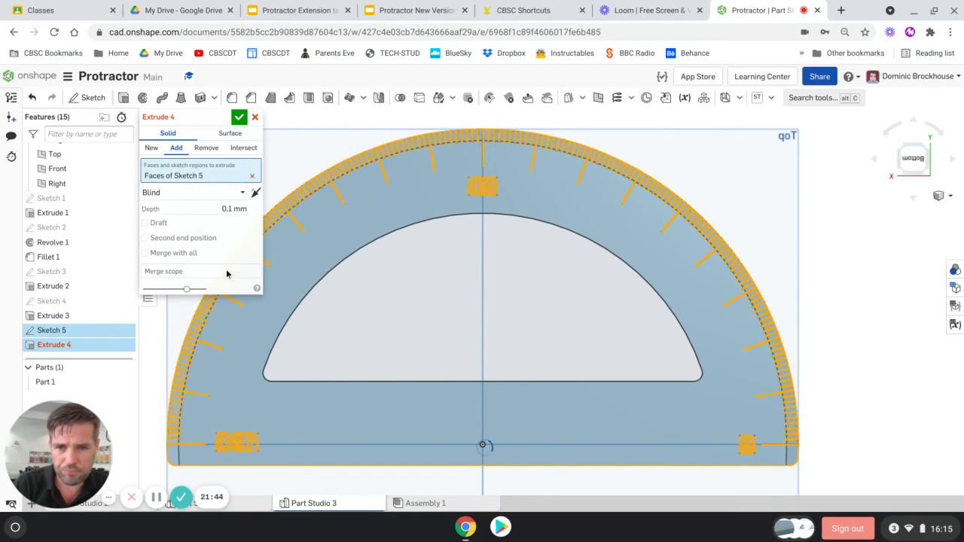
right_click_drag(433, 238, 419, 241)
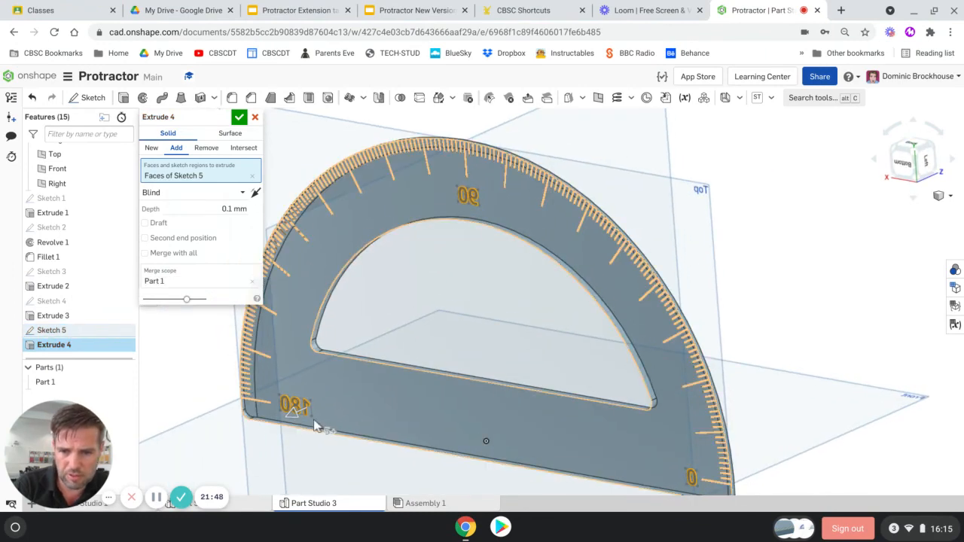
left_click(239, 117)
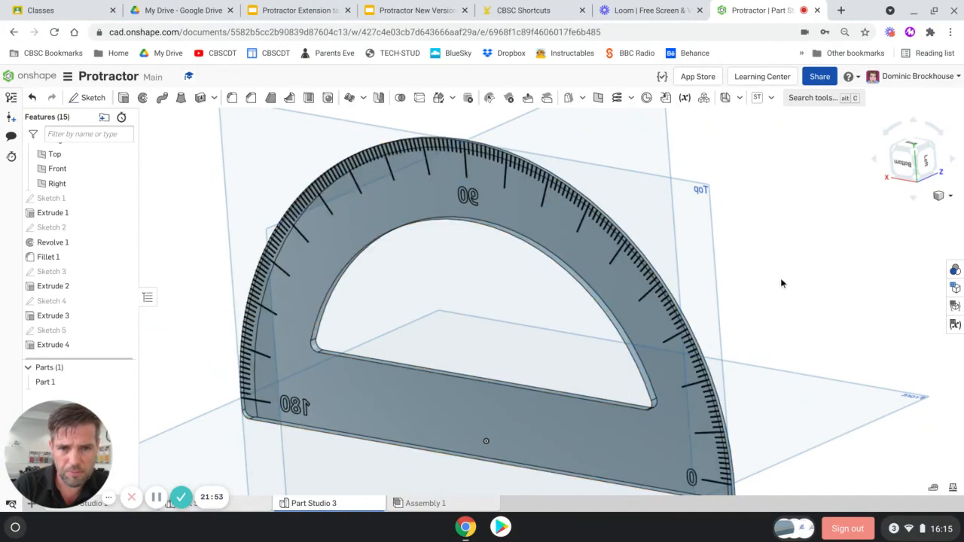
right_click_drag(781, 284, 631, 239)
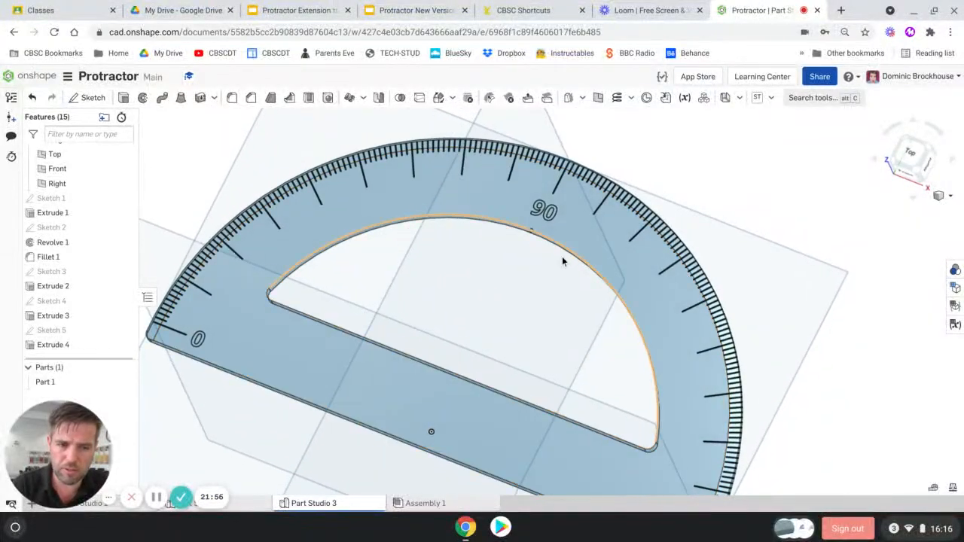
scroll(565, 272, "down", 3)
scroll(648, 458, "down", 1)
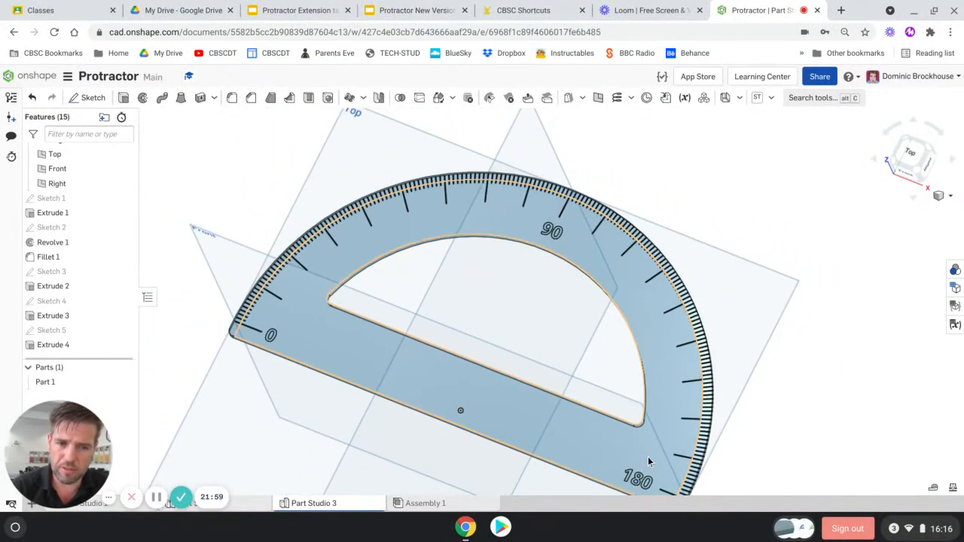
scroll(648, 457, "up", 1)
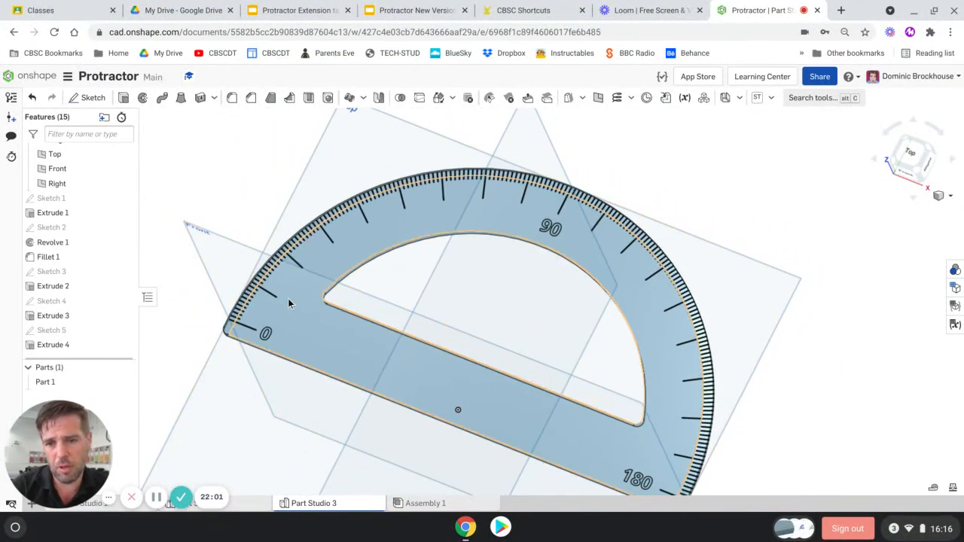